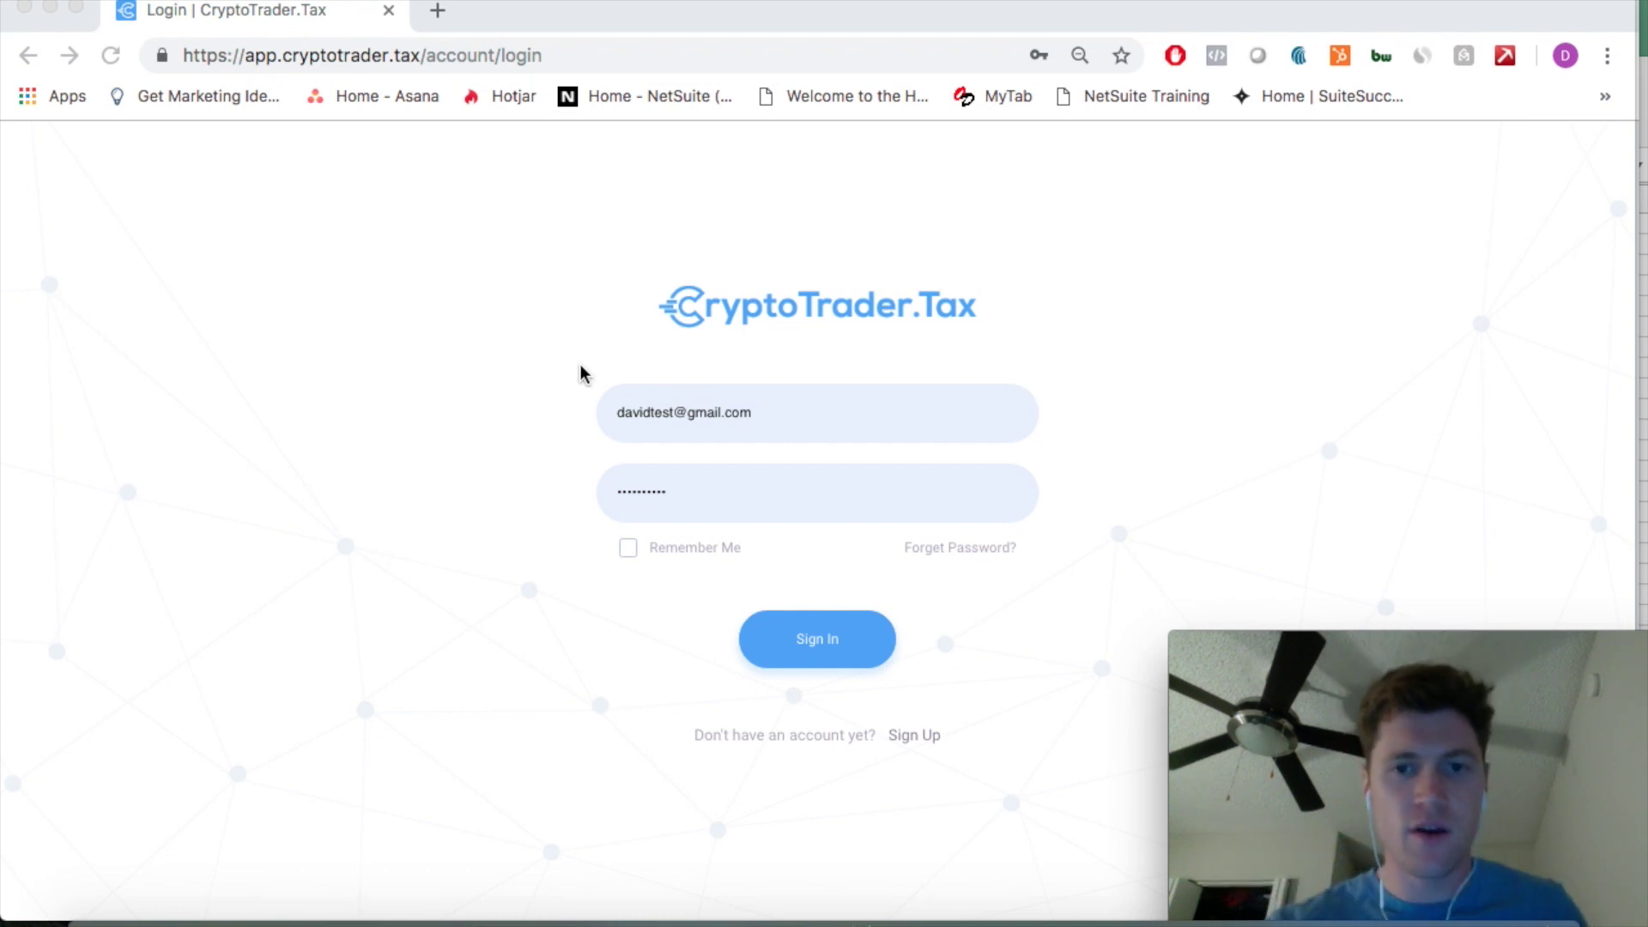
Sign in and review the Basic Information page, showing USD currency and America/New_York time zone.
left_click(834, 651)
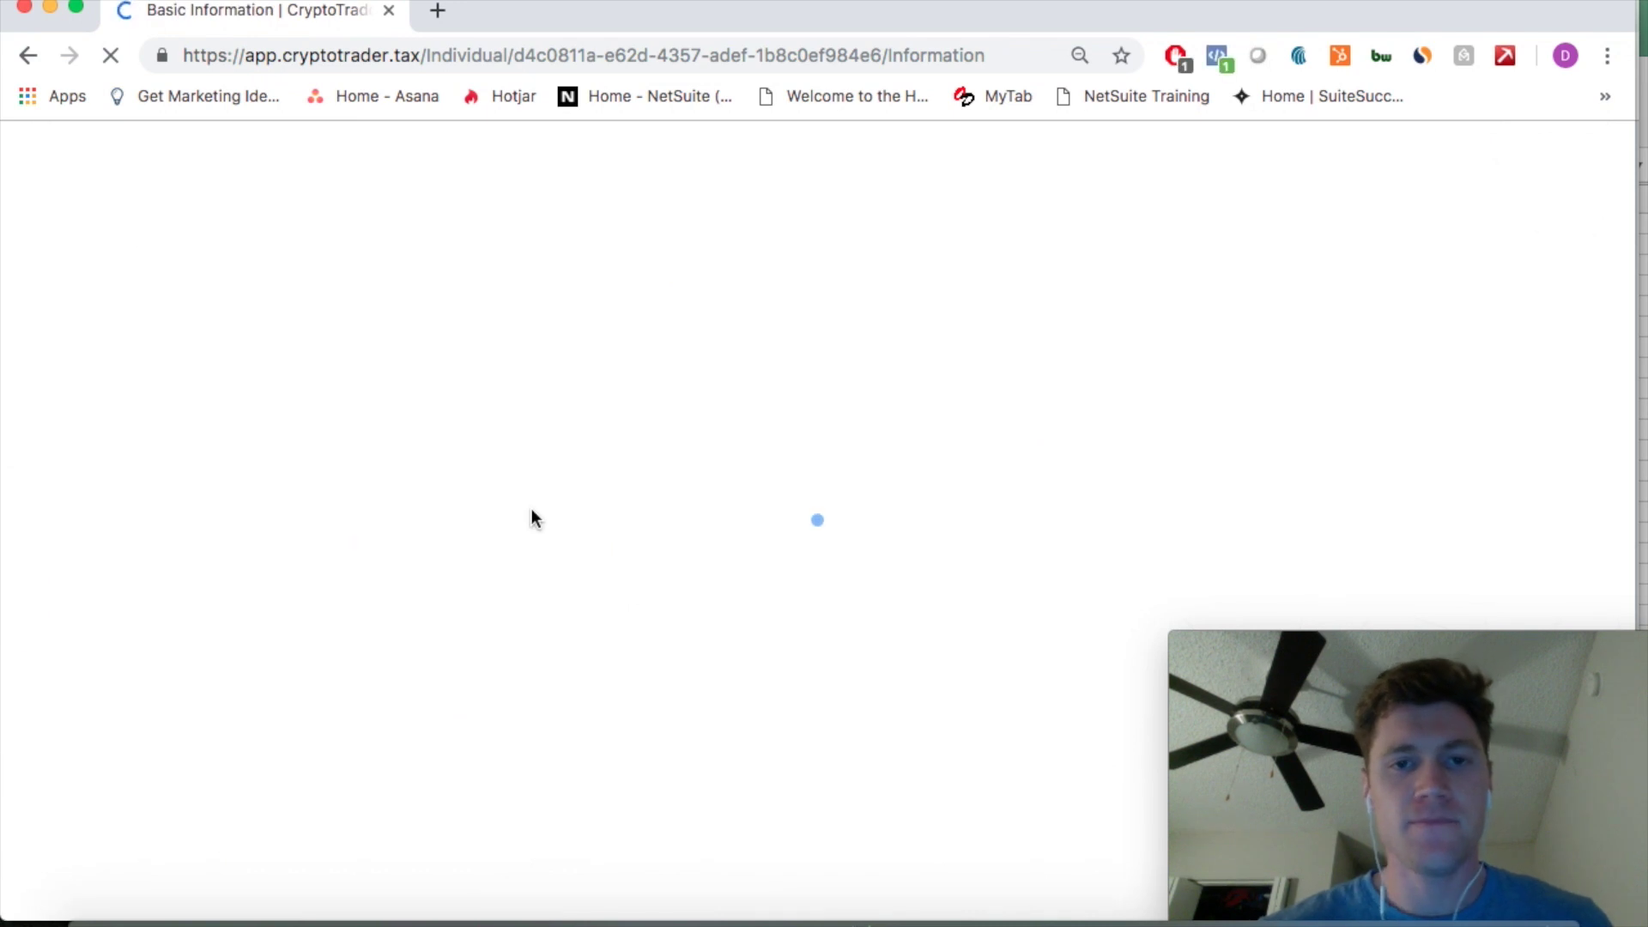
mouse_move(1315, 665)
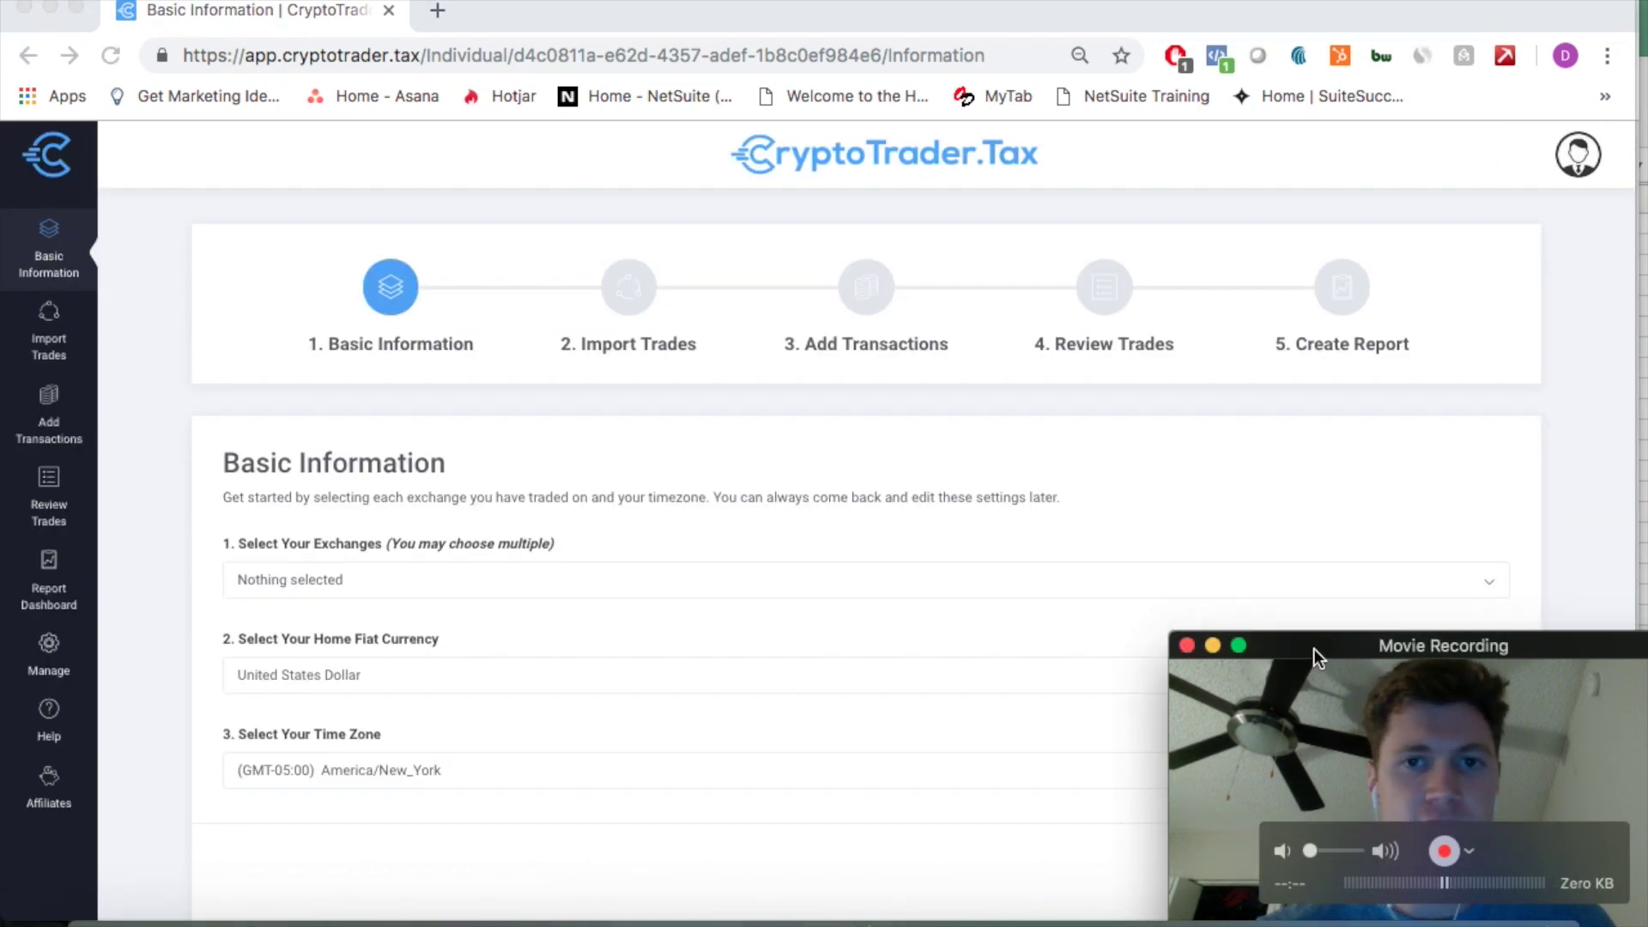
left_click_drag(1314, 664, 1322, 672)
scroll(709, 532, "down", 2)
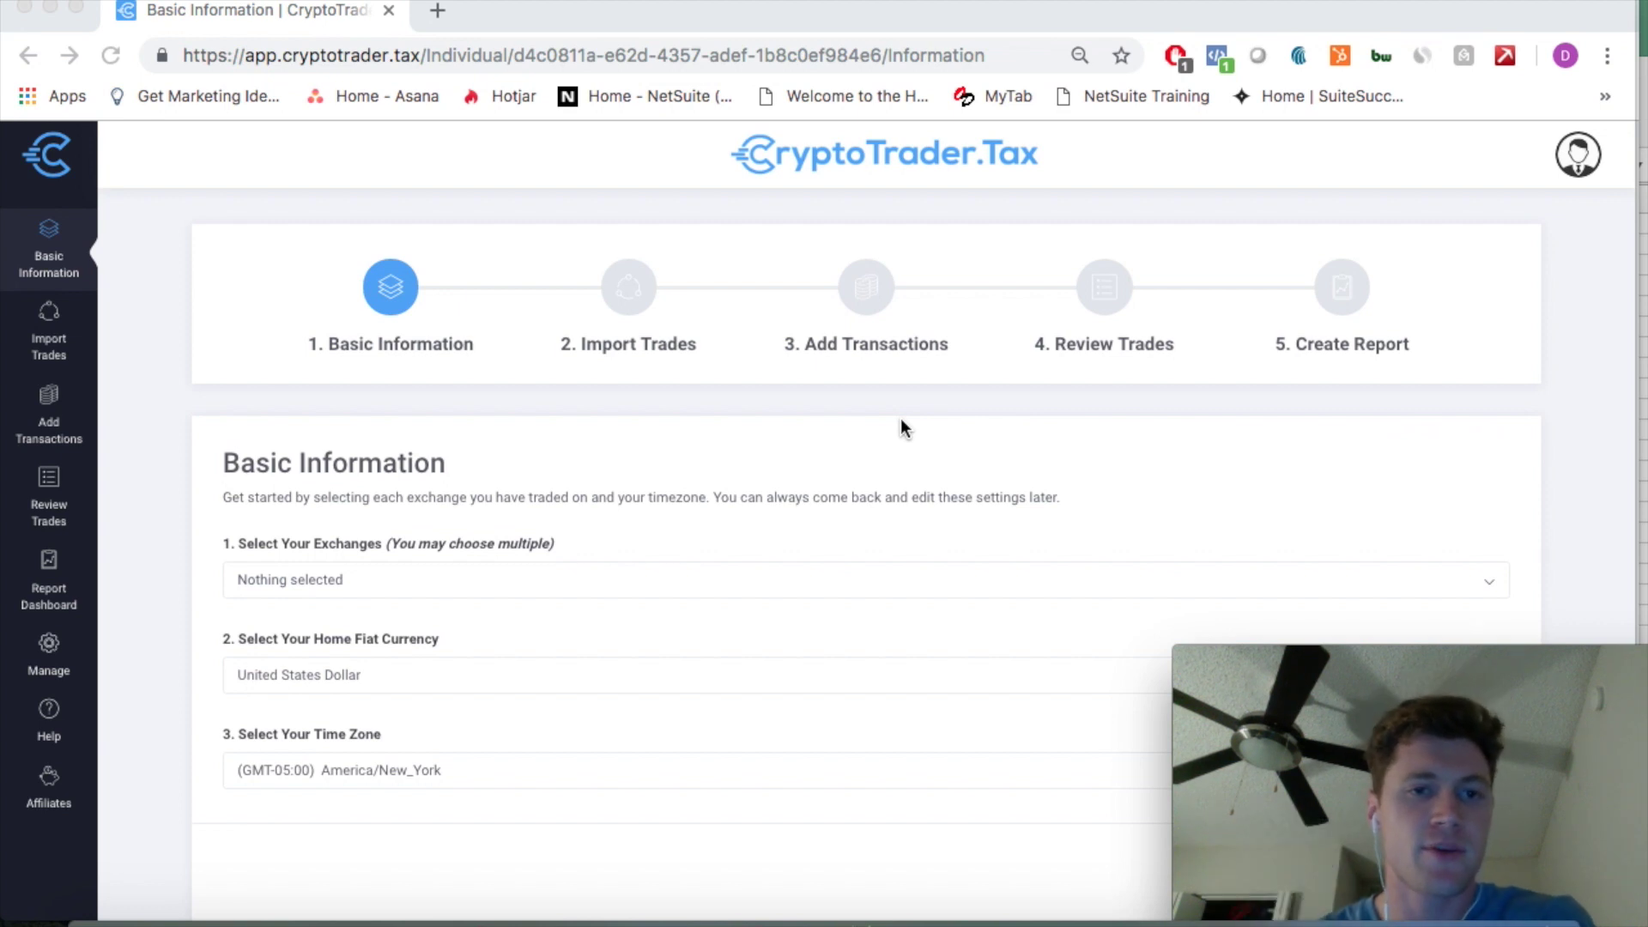
scroll(841, 528, "down", 3)
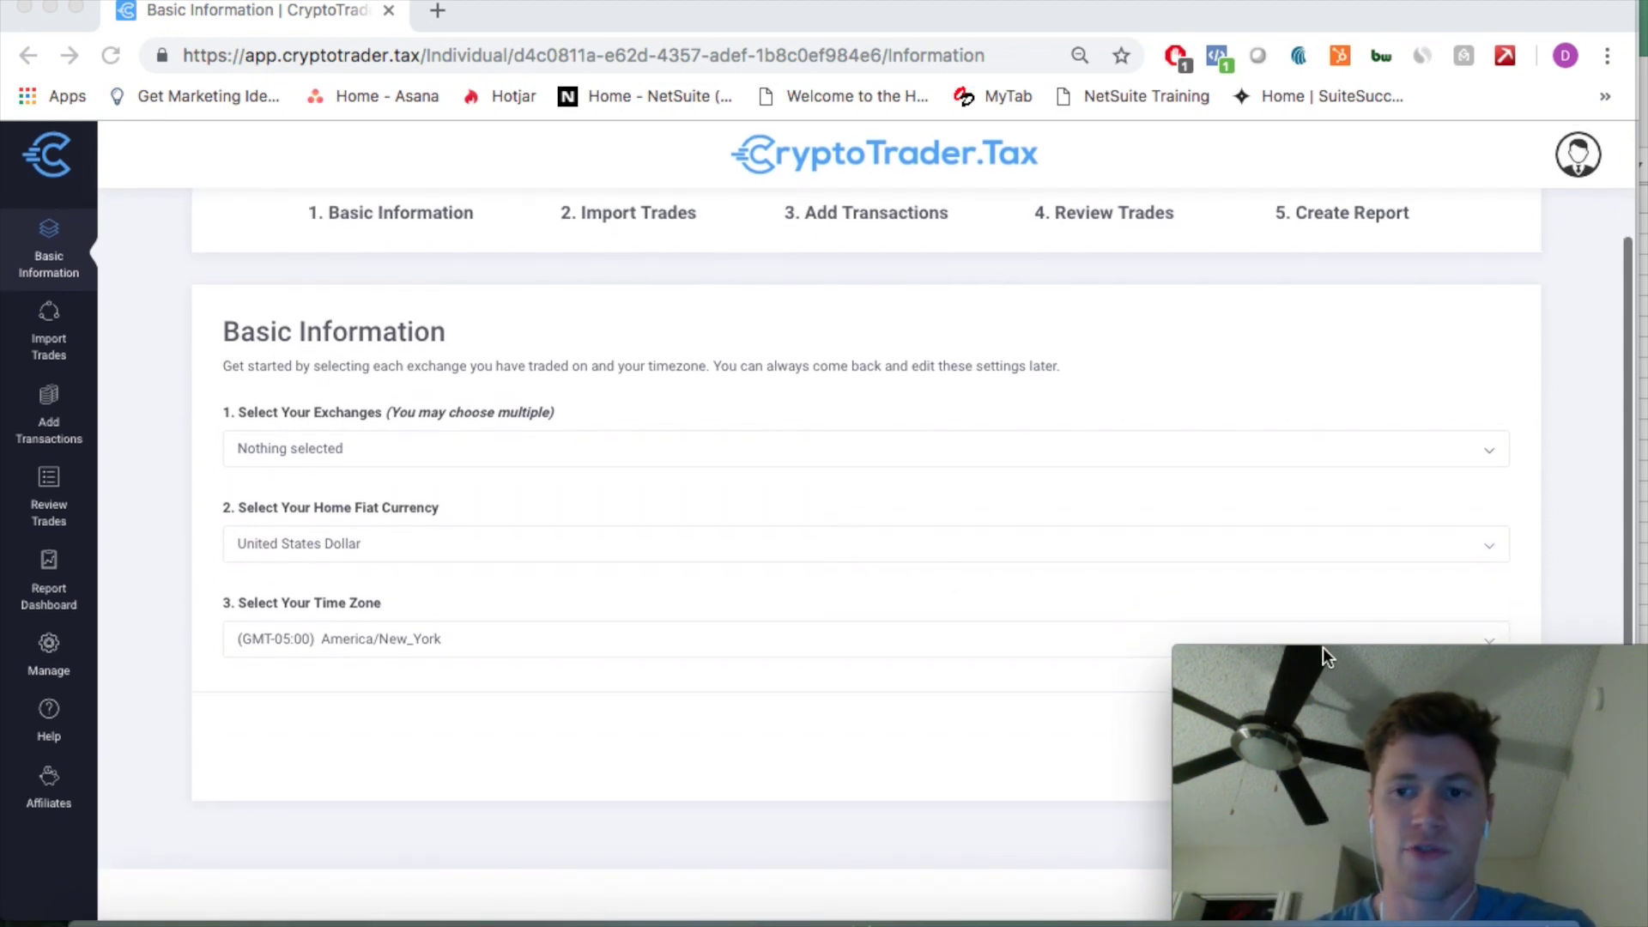
left_click_drag(1366, 658, 1396, 715)
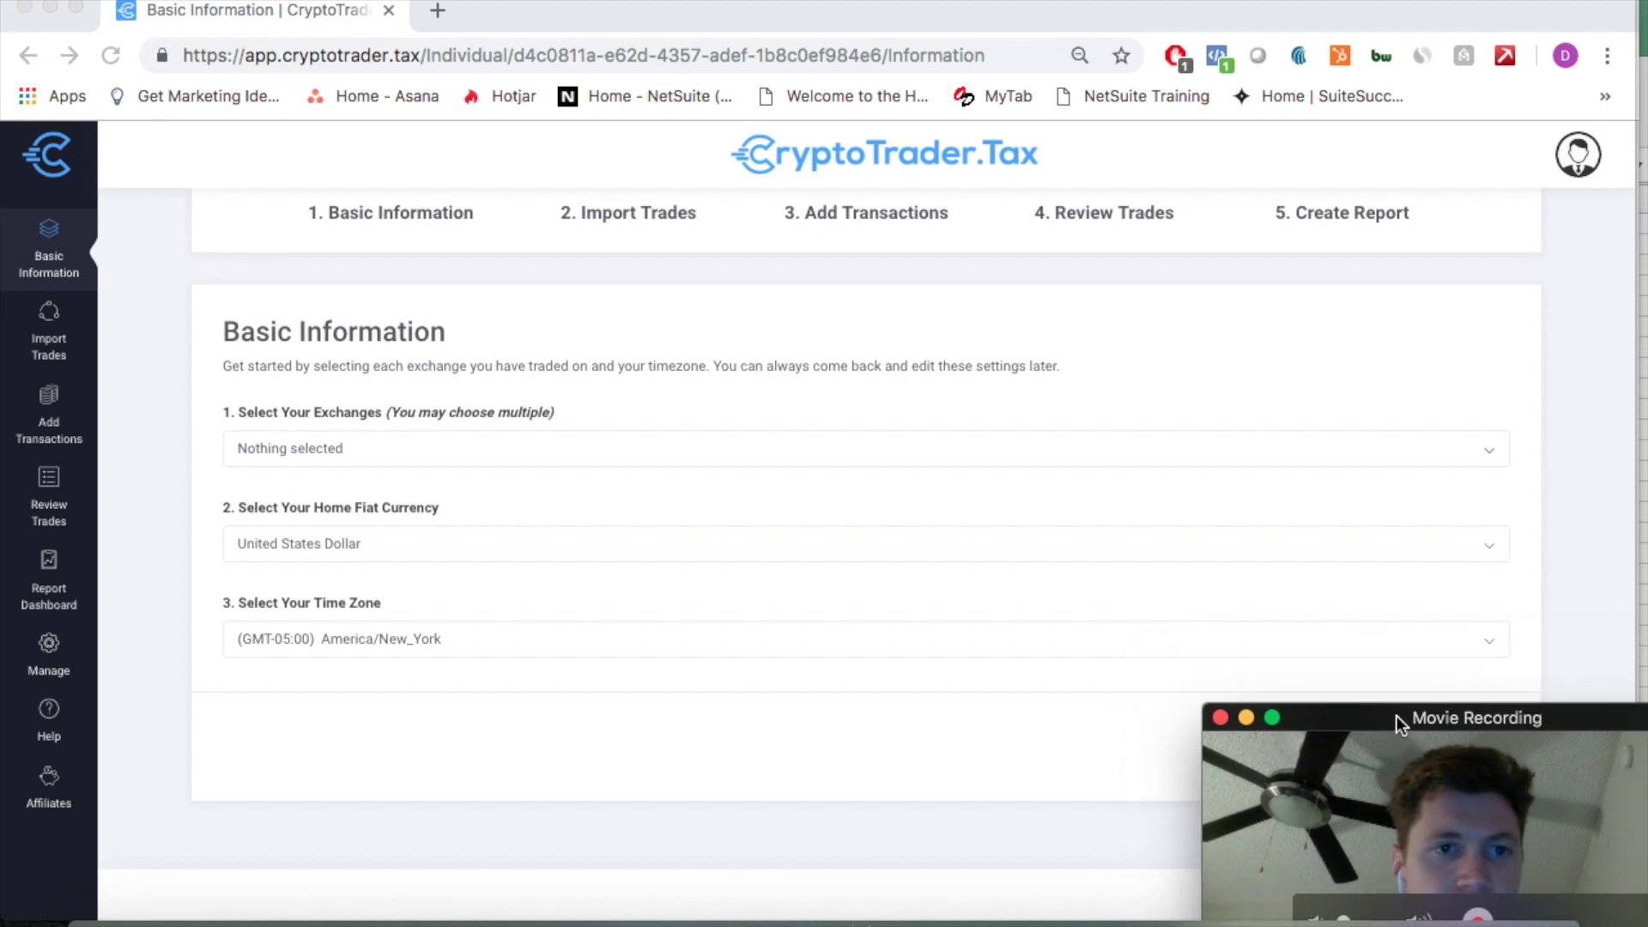
Select Binance, Coinbase and Coinbase Pro / GDAX in the exchanges list.
left_click(449, 464)
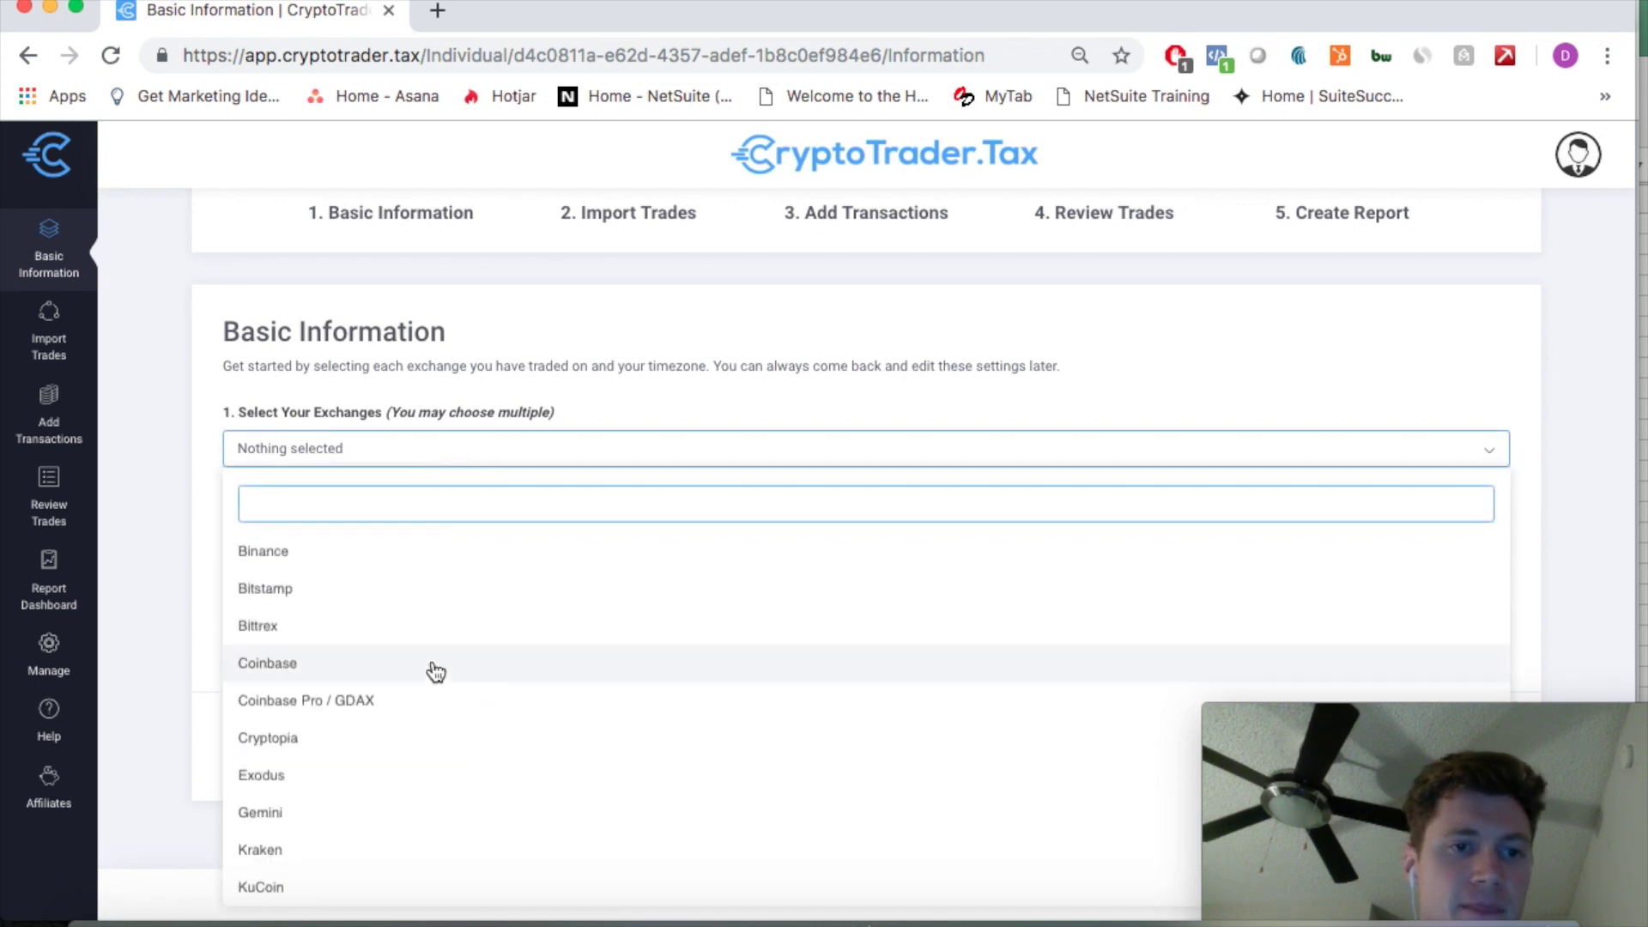
scroll(436, 676, "down", 1)
scroll(433, 678, "up", 1)
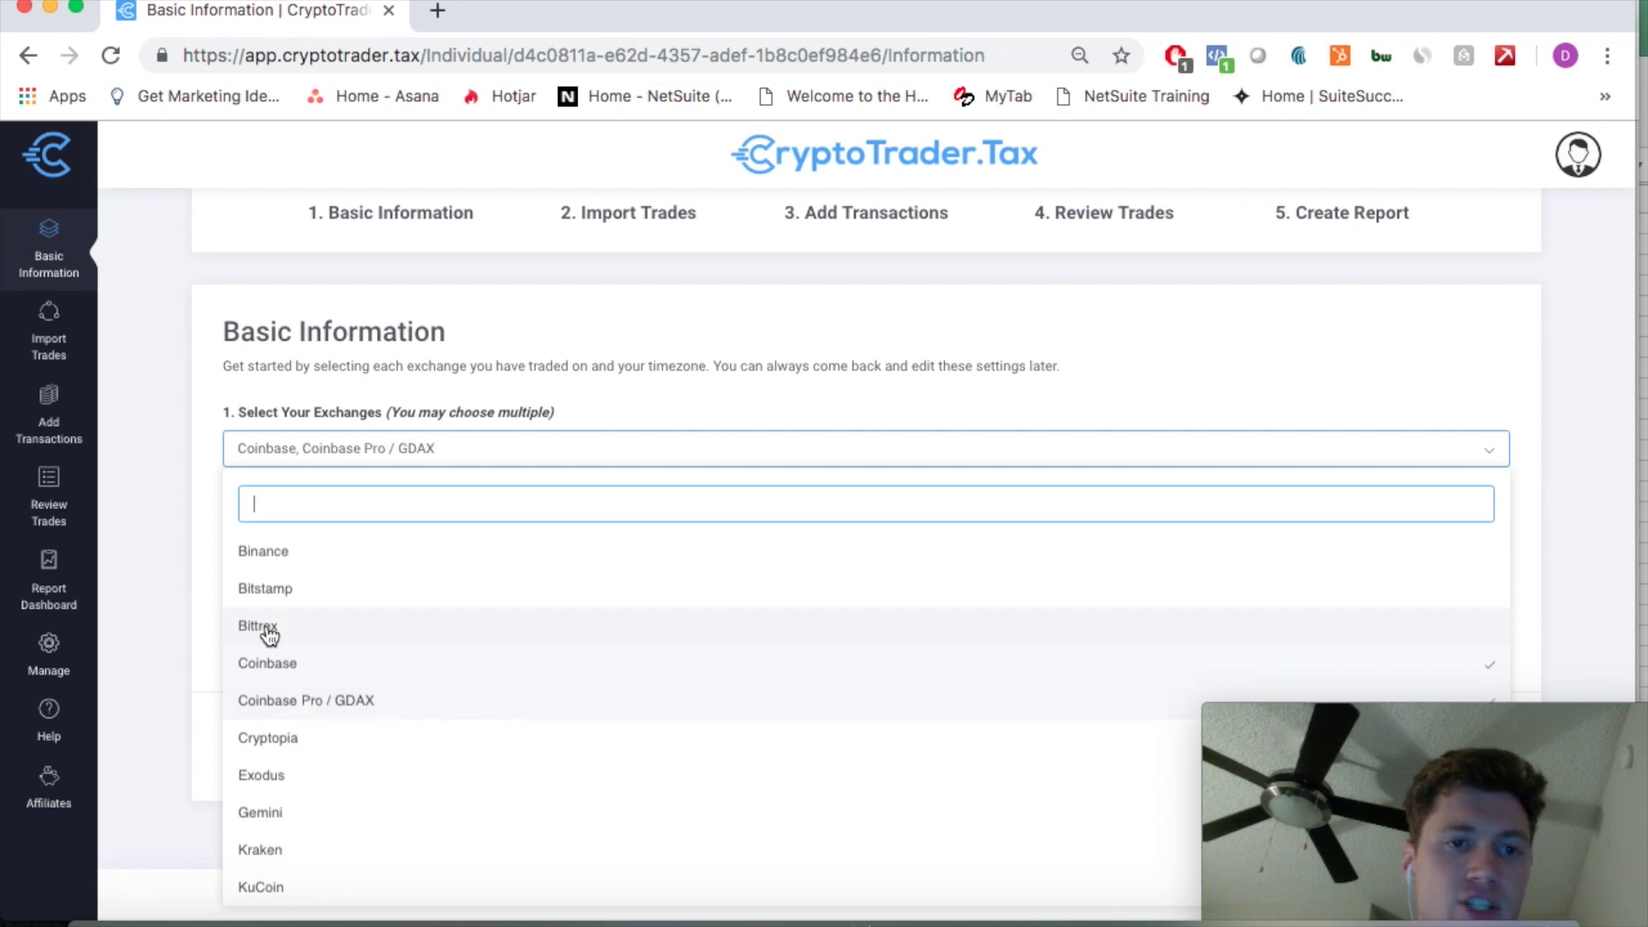
left_click(287, 557)
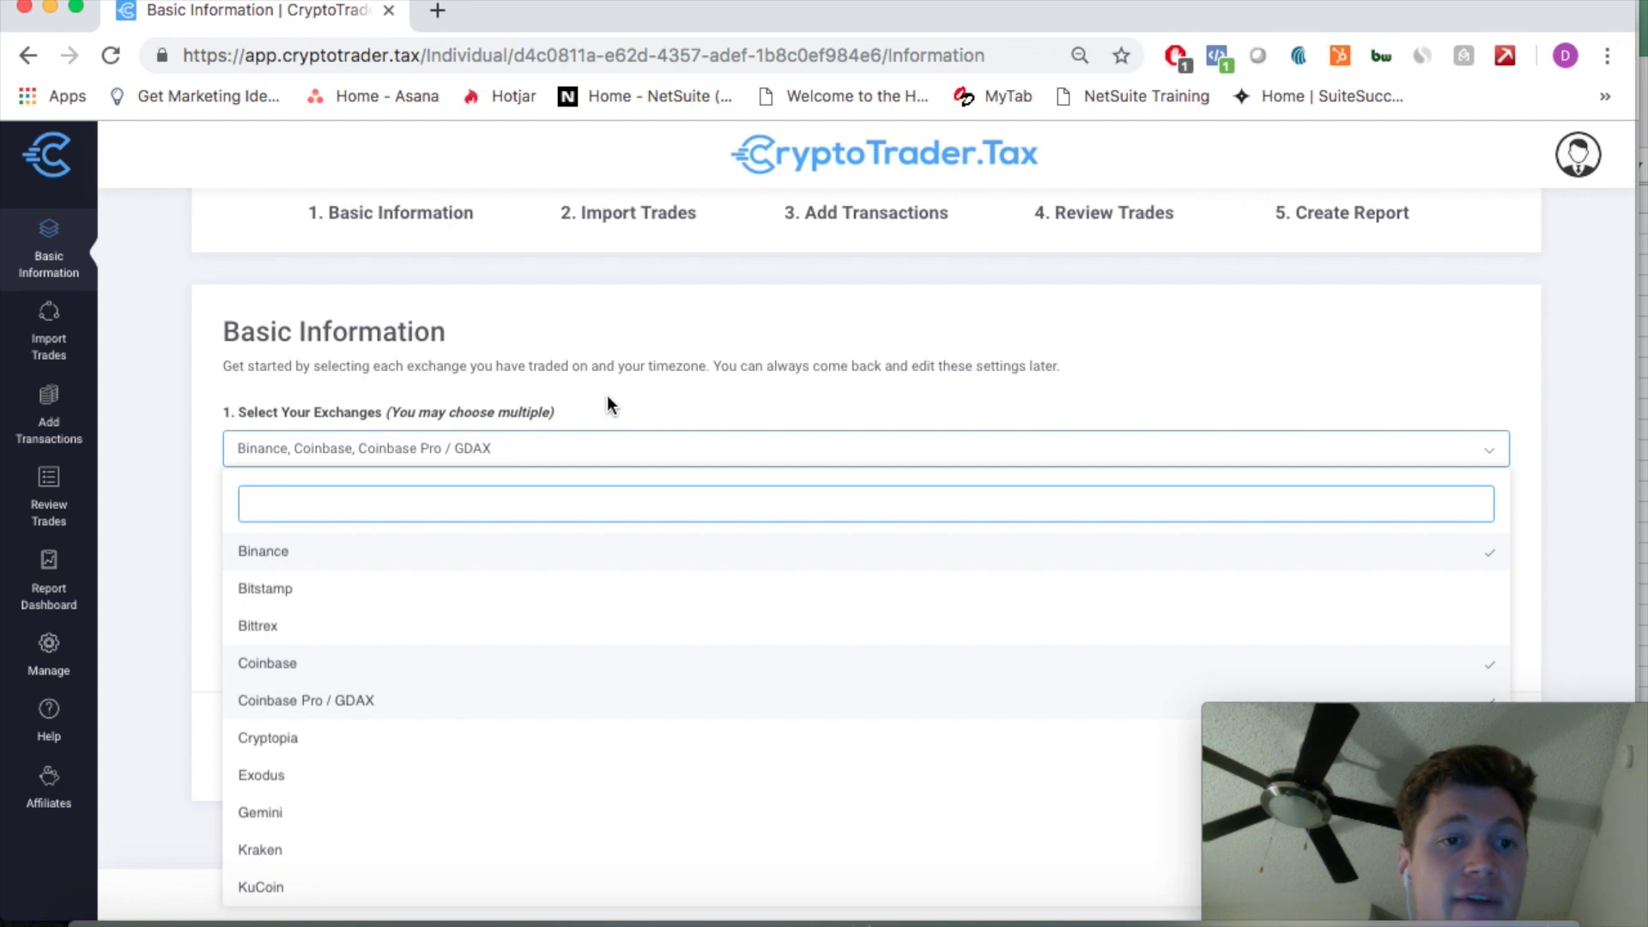
scroll(492, 717, "down", 1)
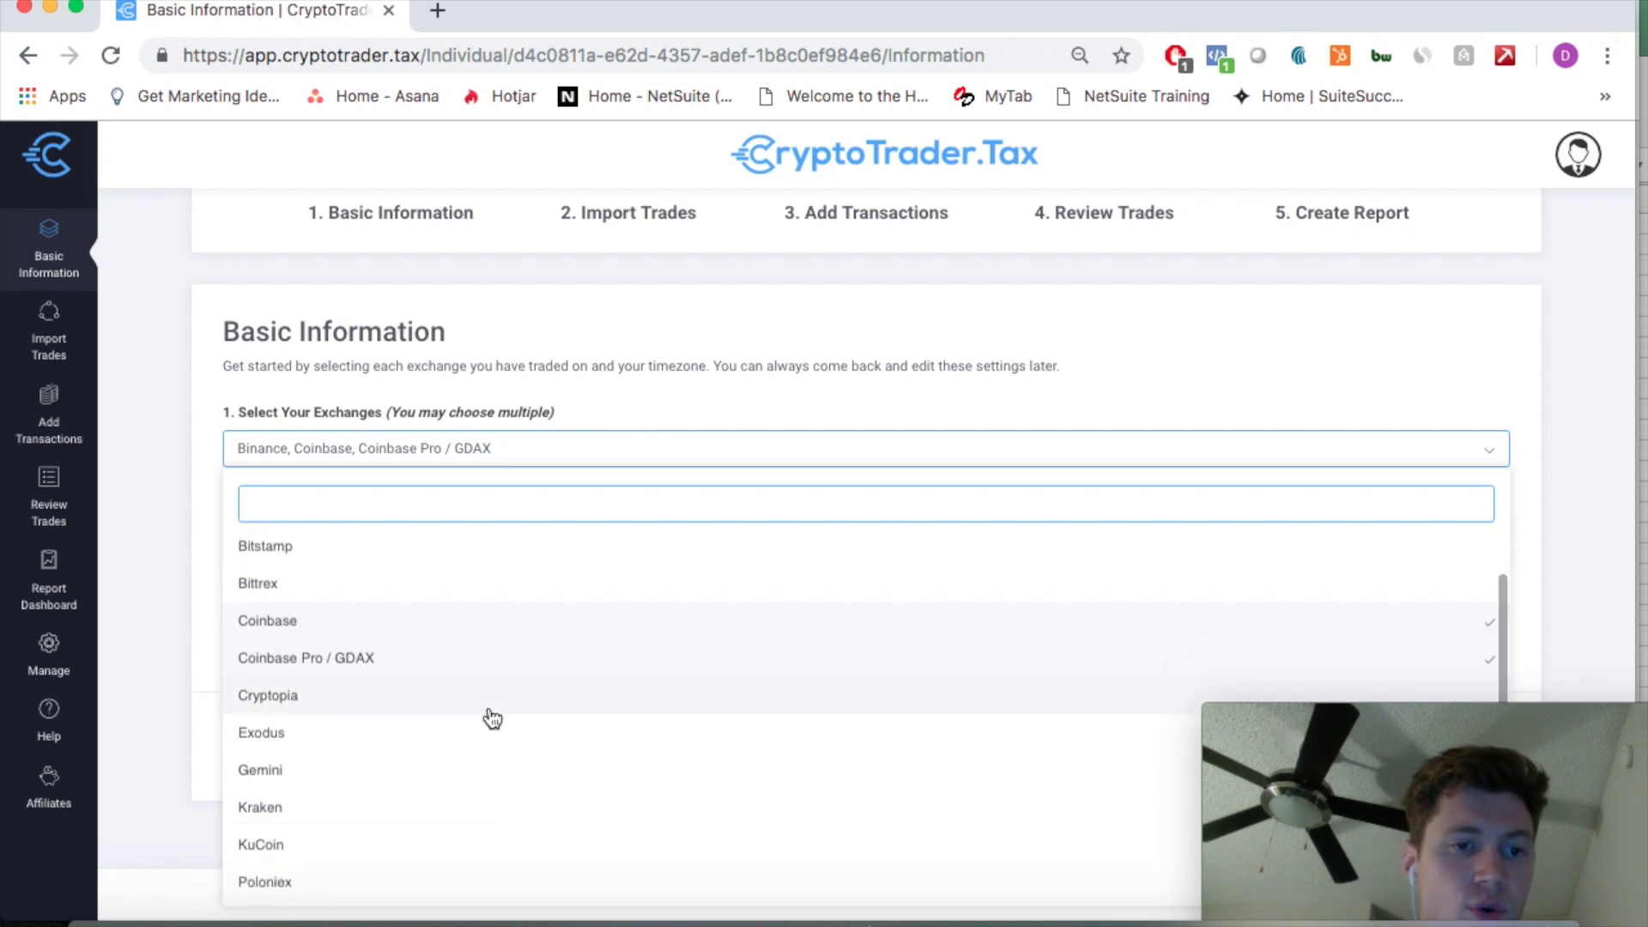
left_click(850, 328)
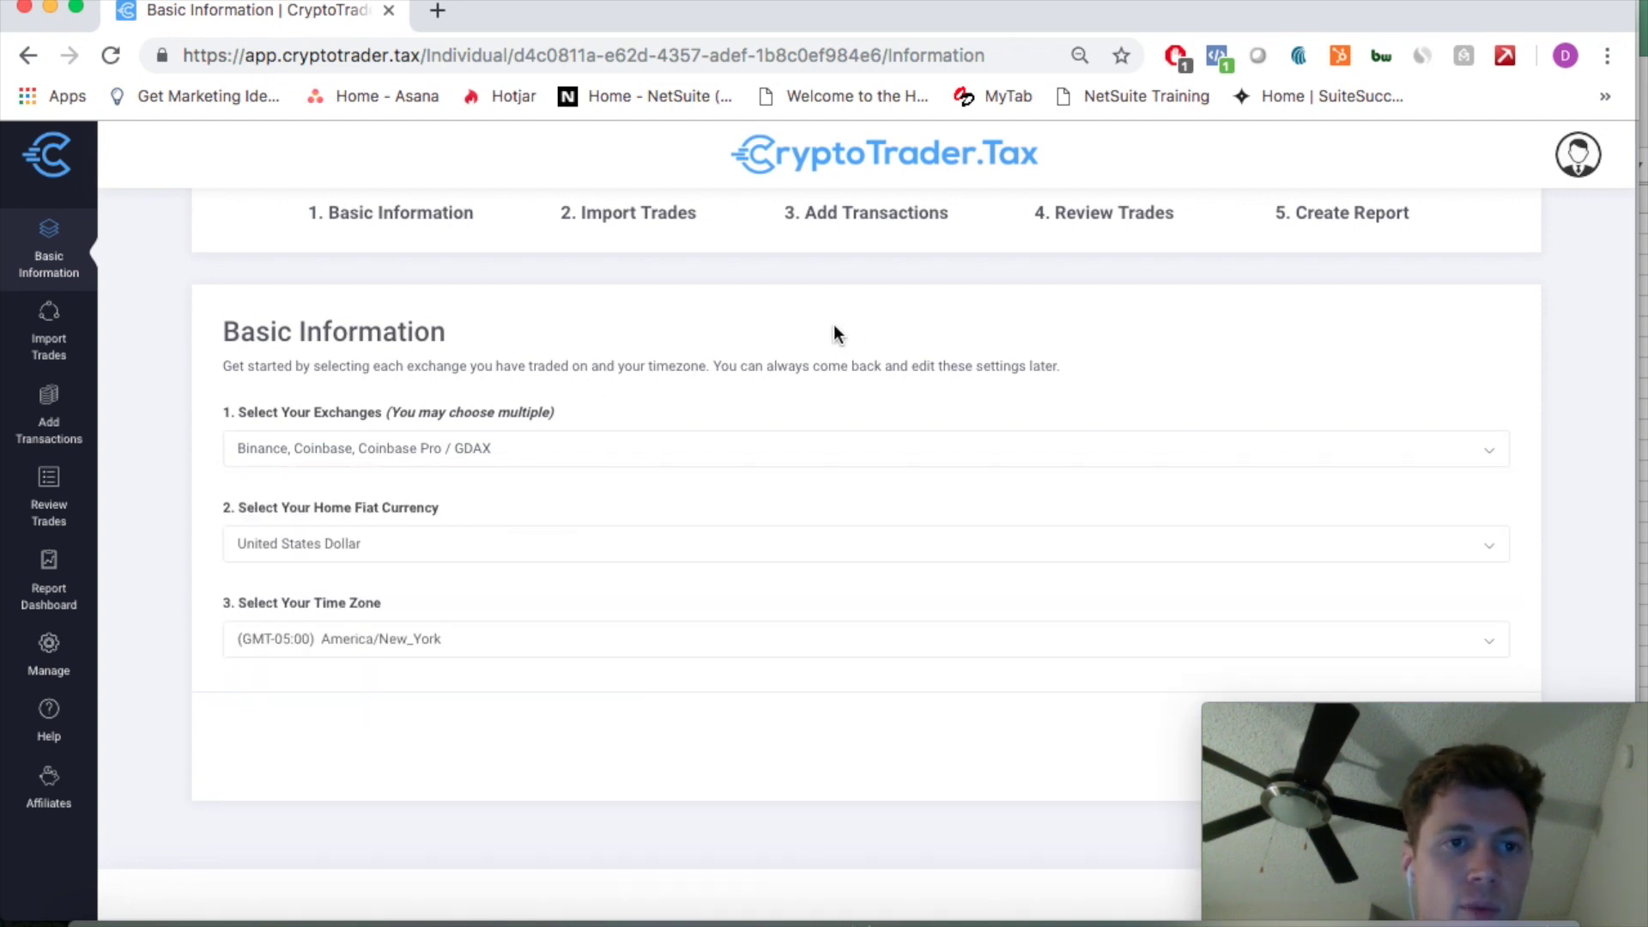
Keep United States Dollar as home currency and set the time zone to America/Chicago.
left_click(429, 563)
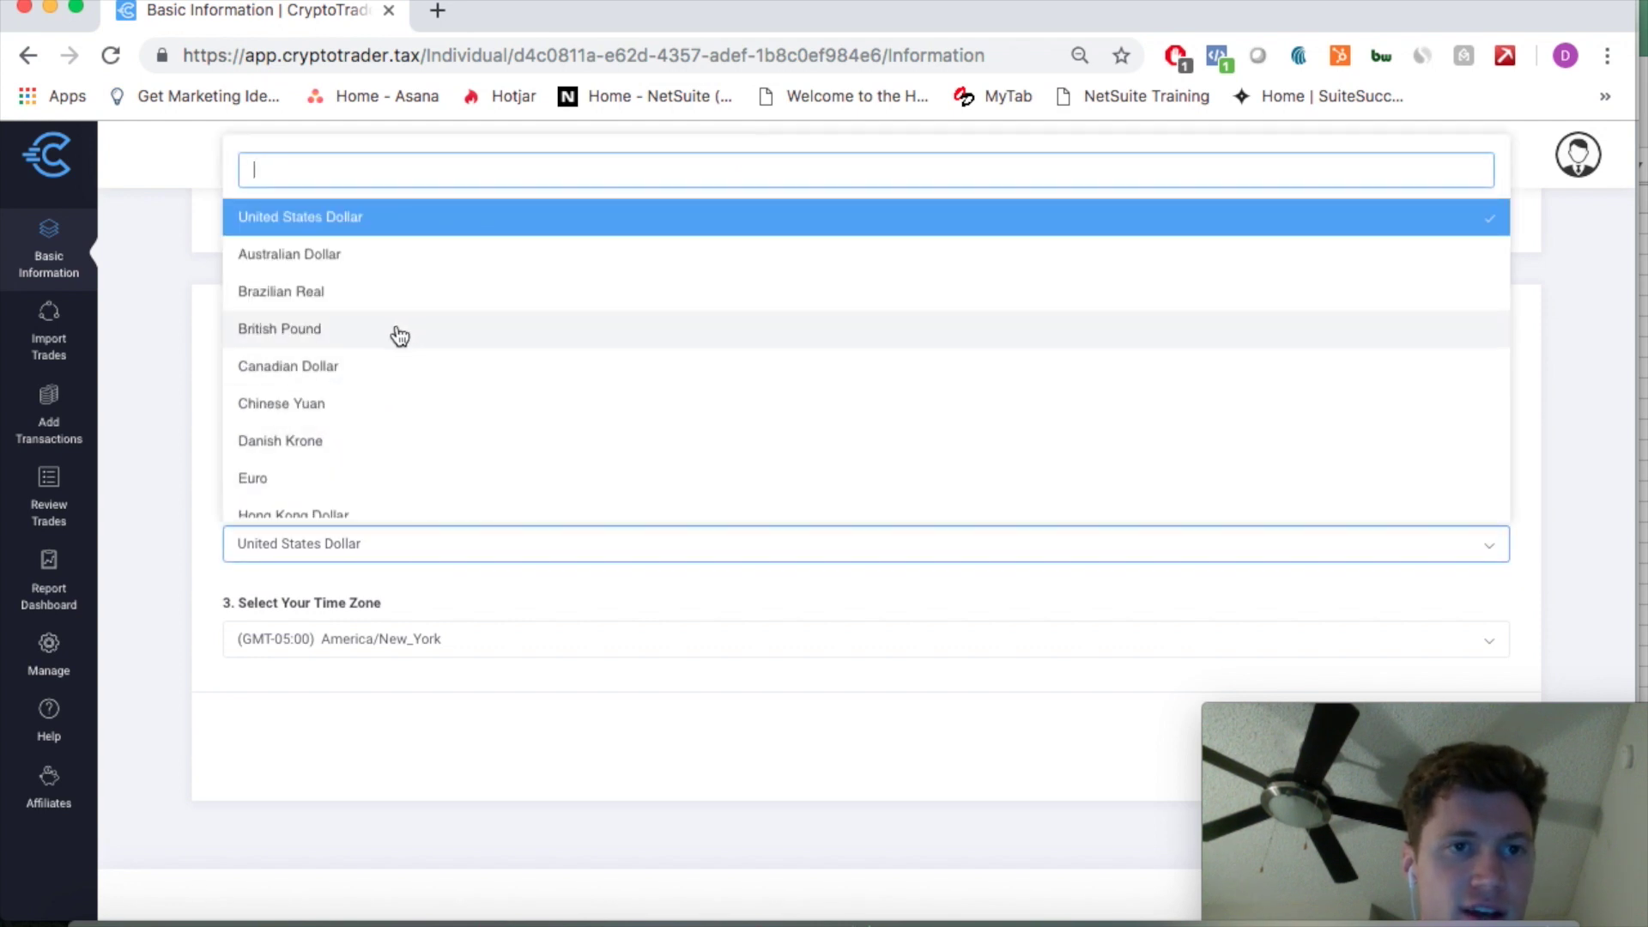
left_click(352, 225)
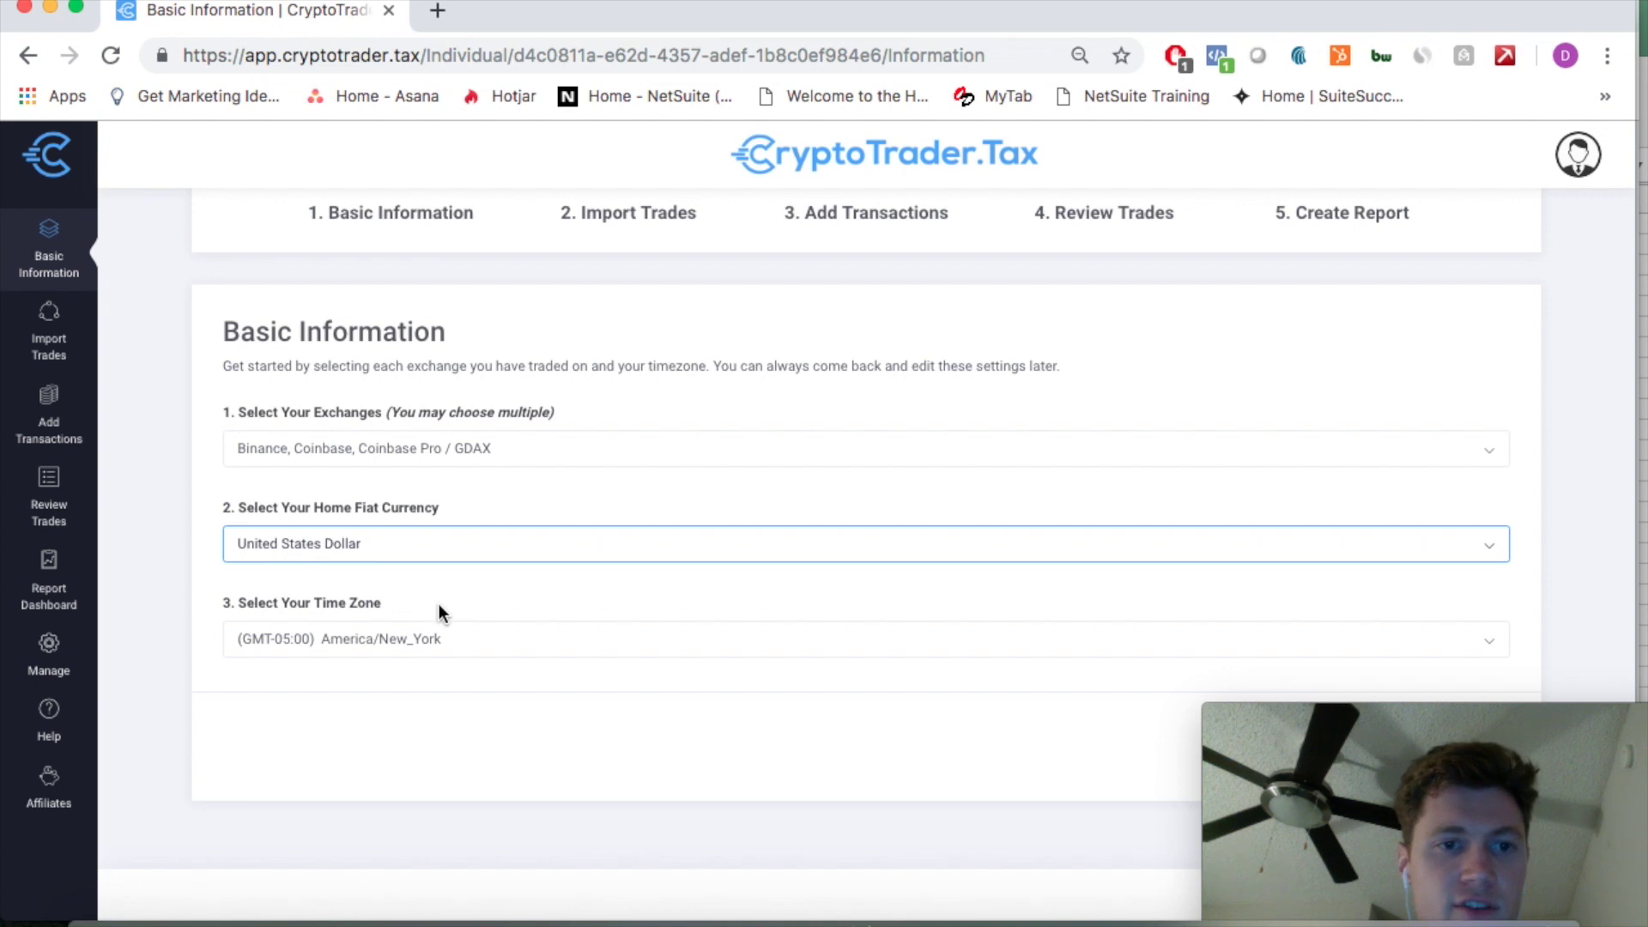
left_click(440, 647)
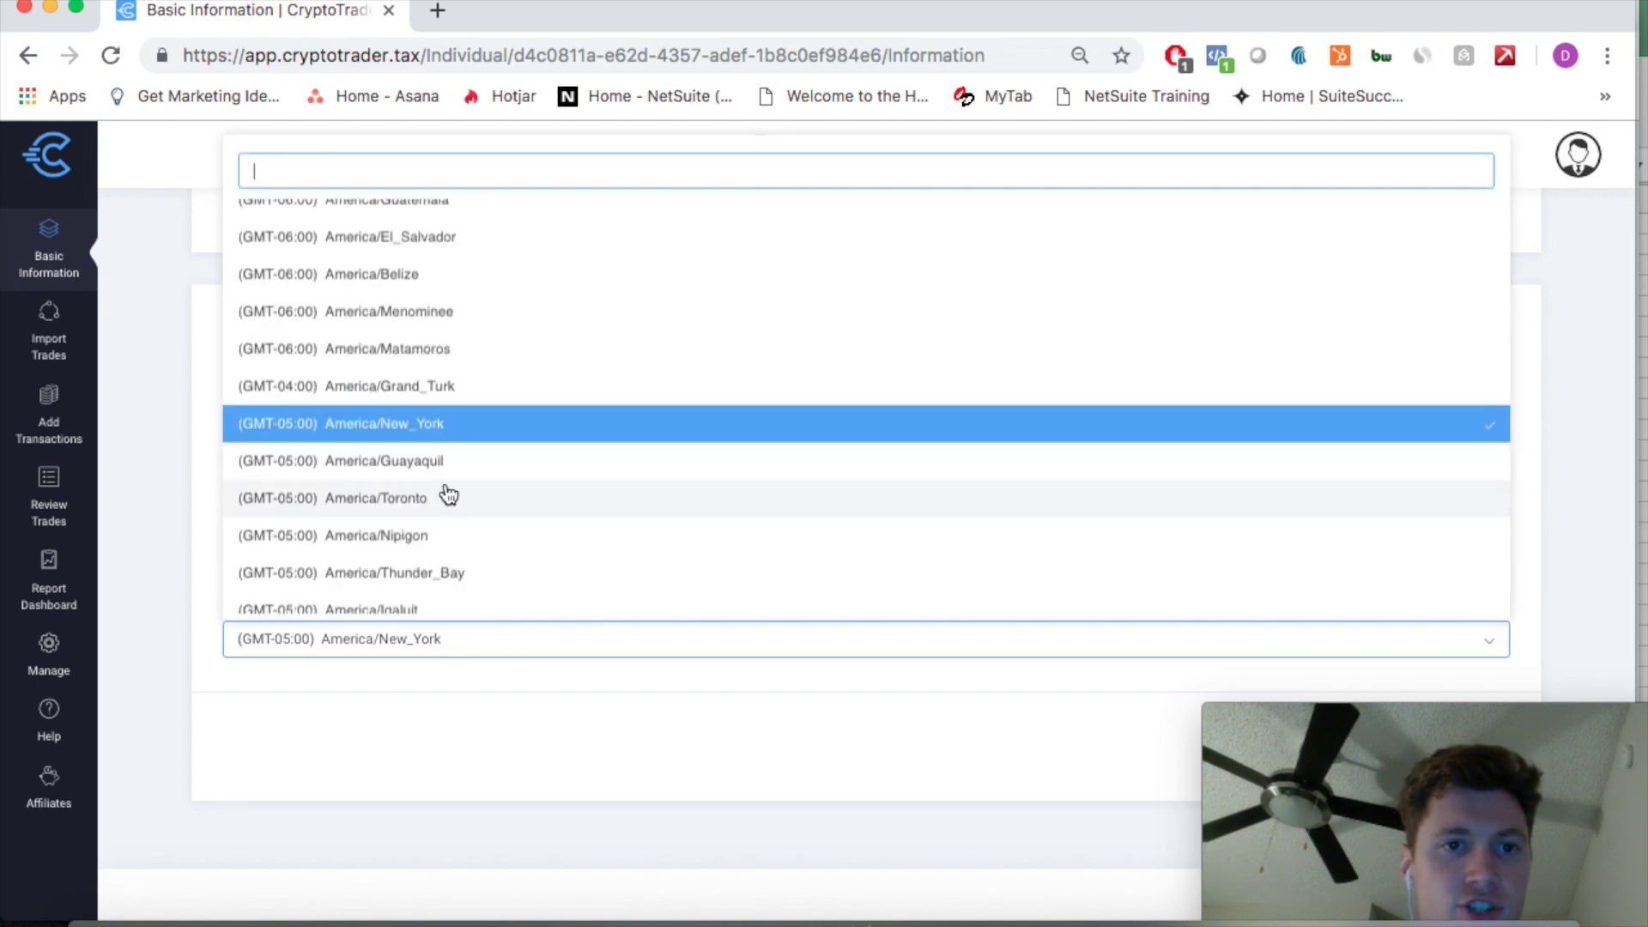
type("chicago")
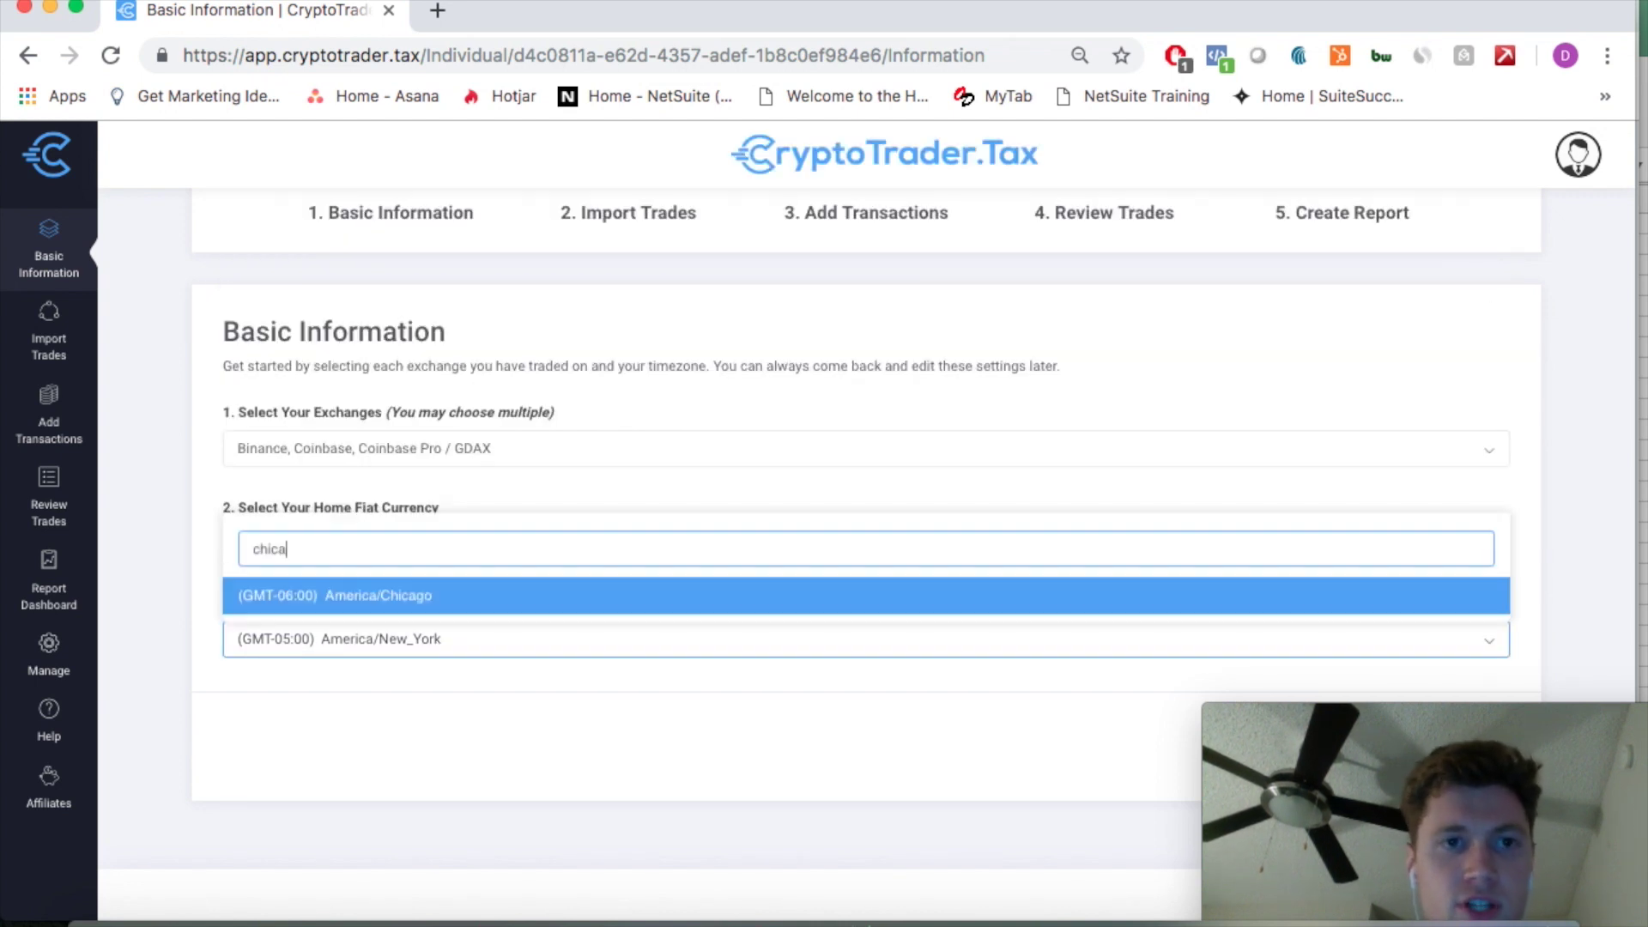
left_click(341, 601)
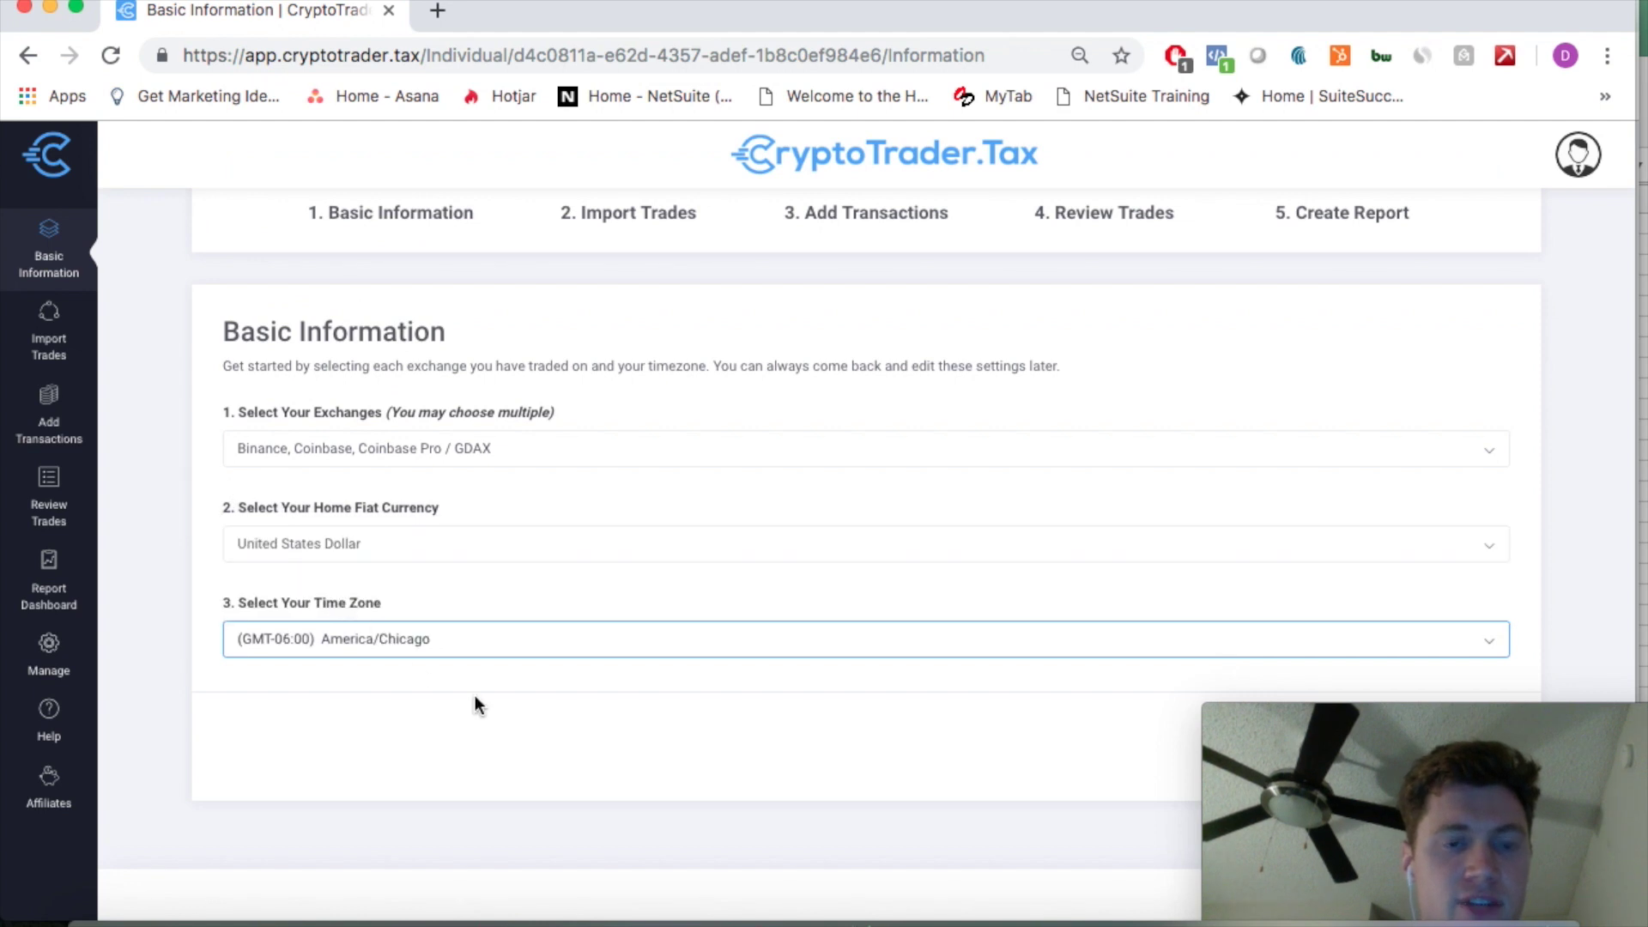
left_click_drag(1368, 719, 1439, 148)
scroll(990, 360, "up", 2)
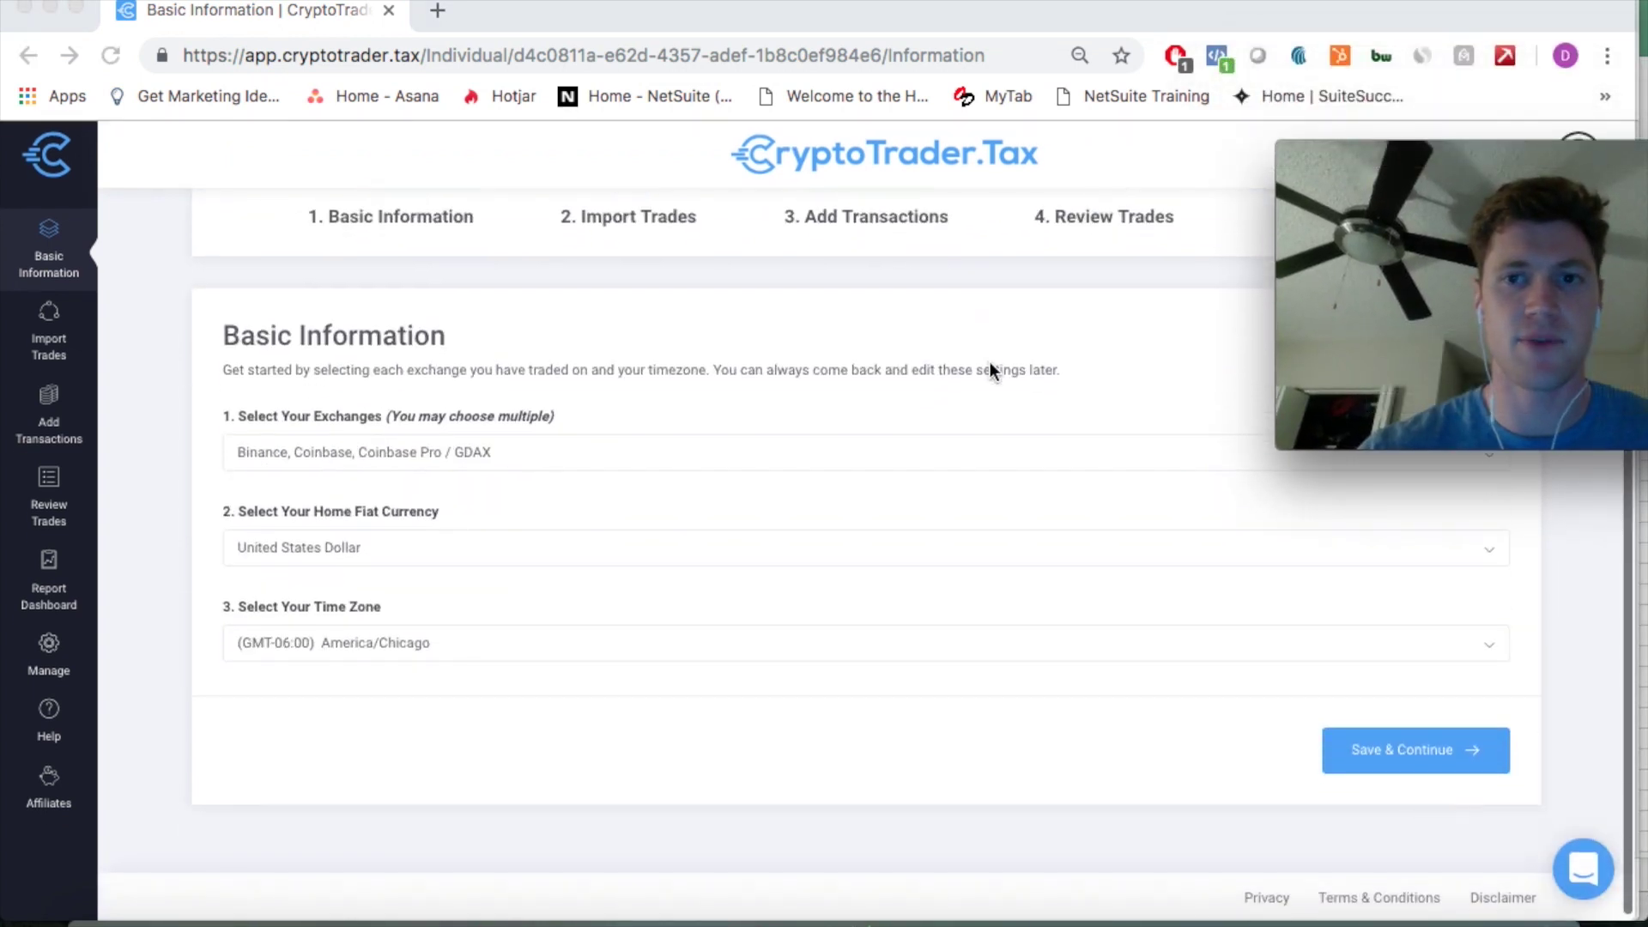
Save the exchange, currency and time zone settings and bring up the Coinbase import section.
left_click(1399, 745)
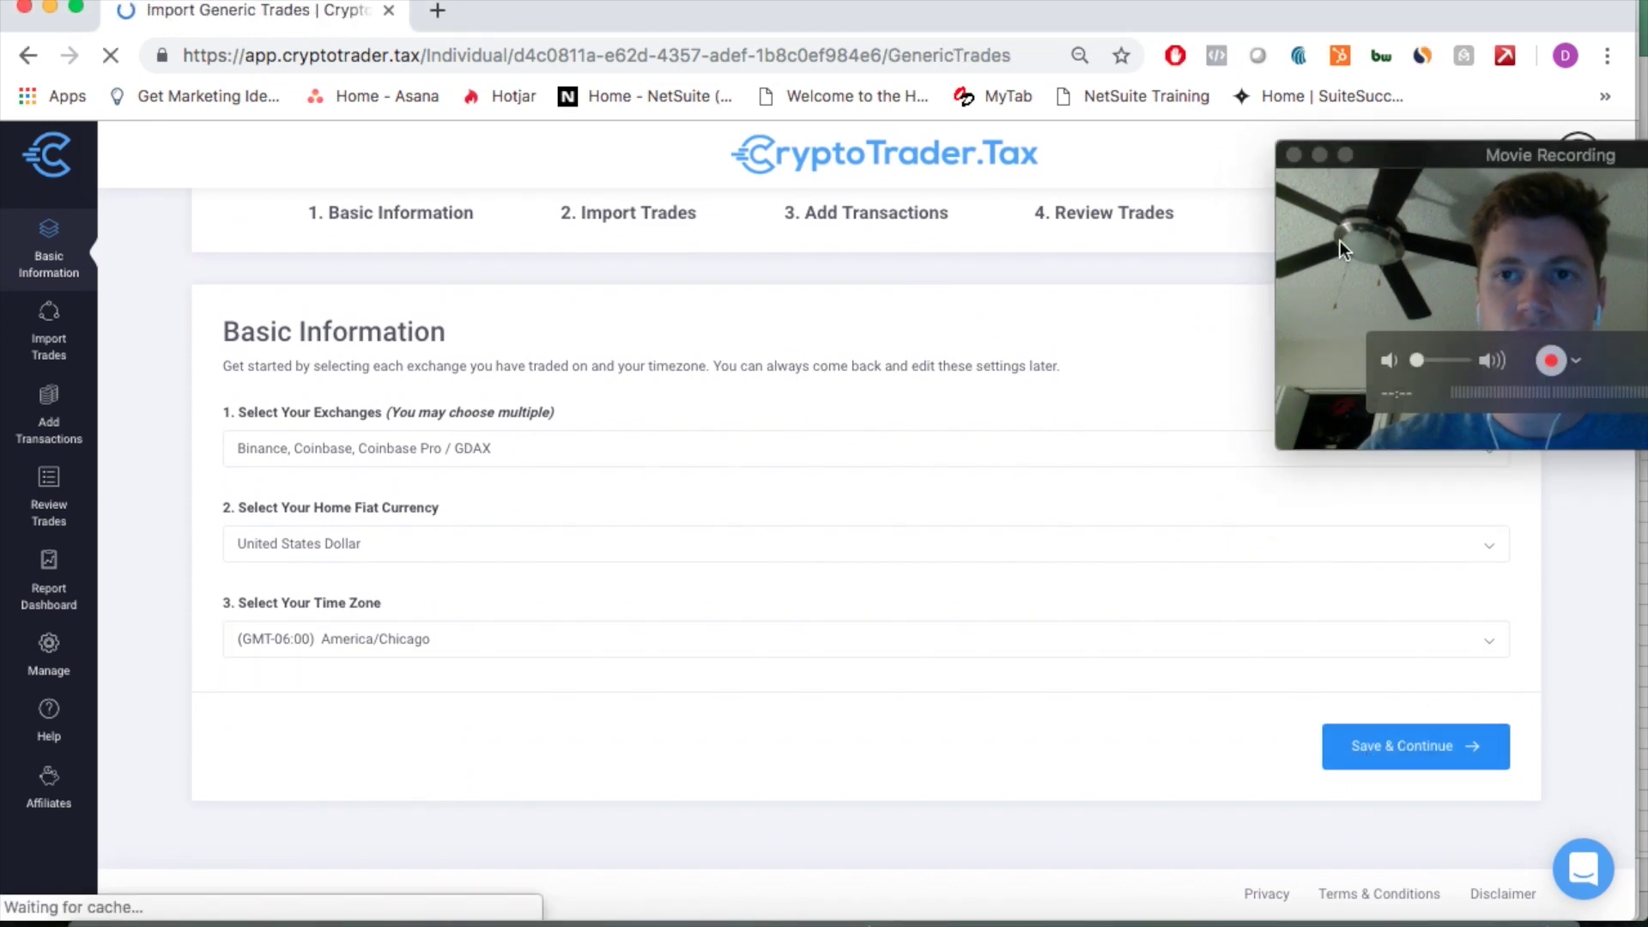
left_click_drag(1407, 148, 1401, 699)
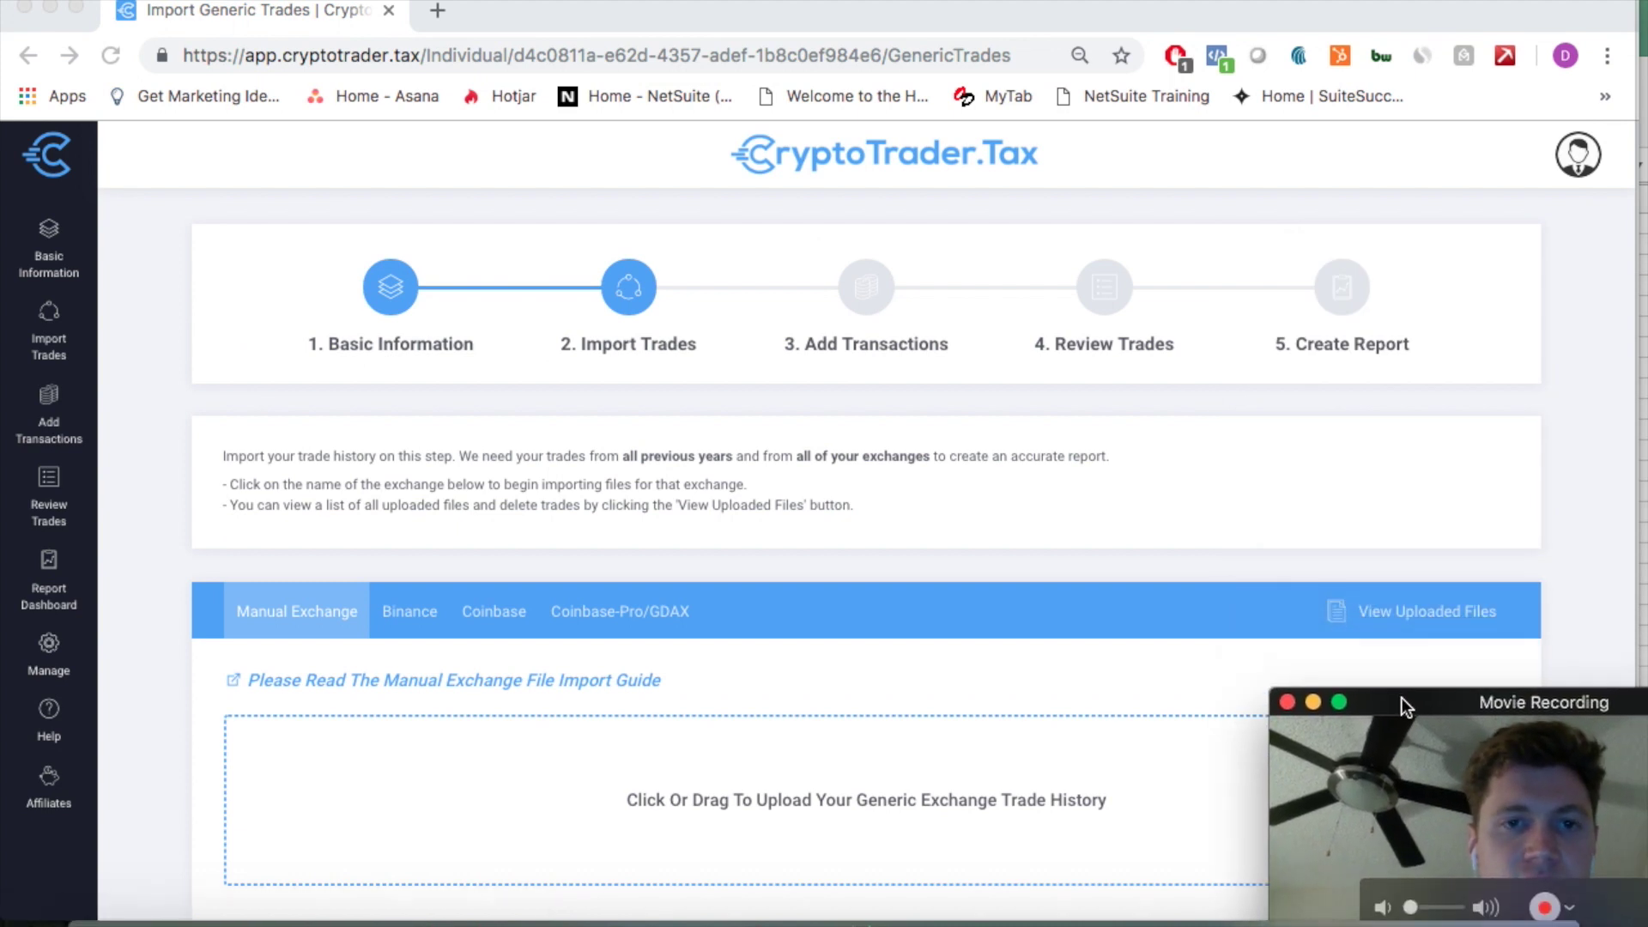
scroll(640, 507, "down", 3)
scroll(640, 507, "up", 3)
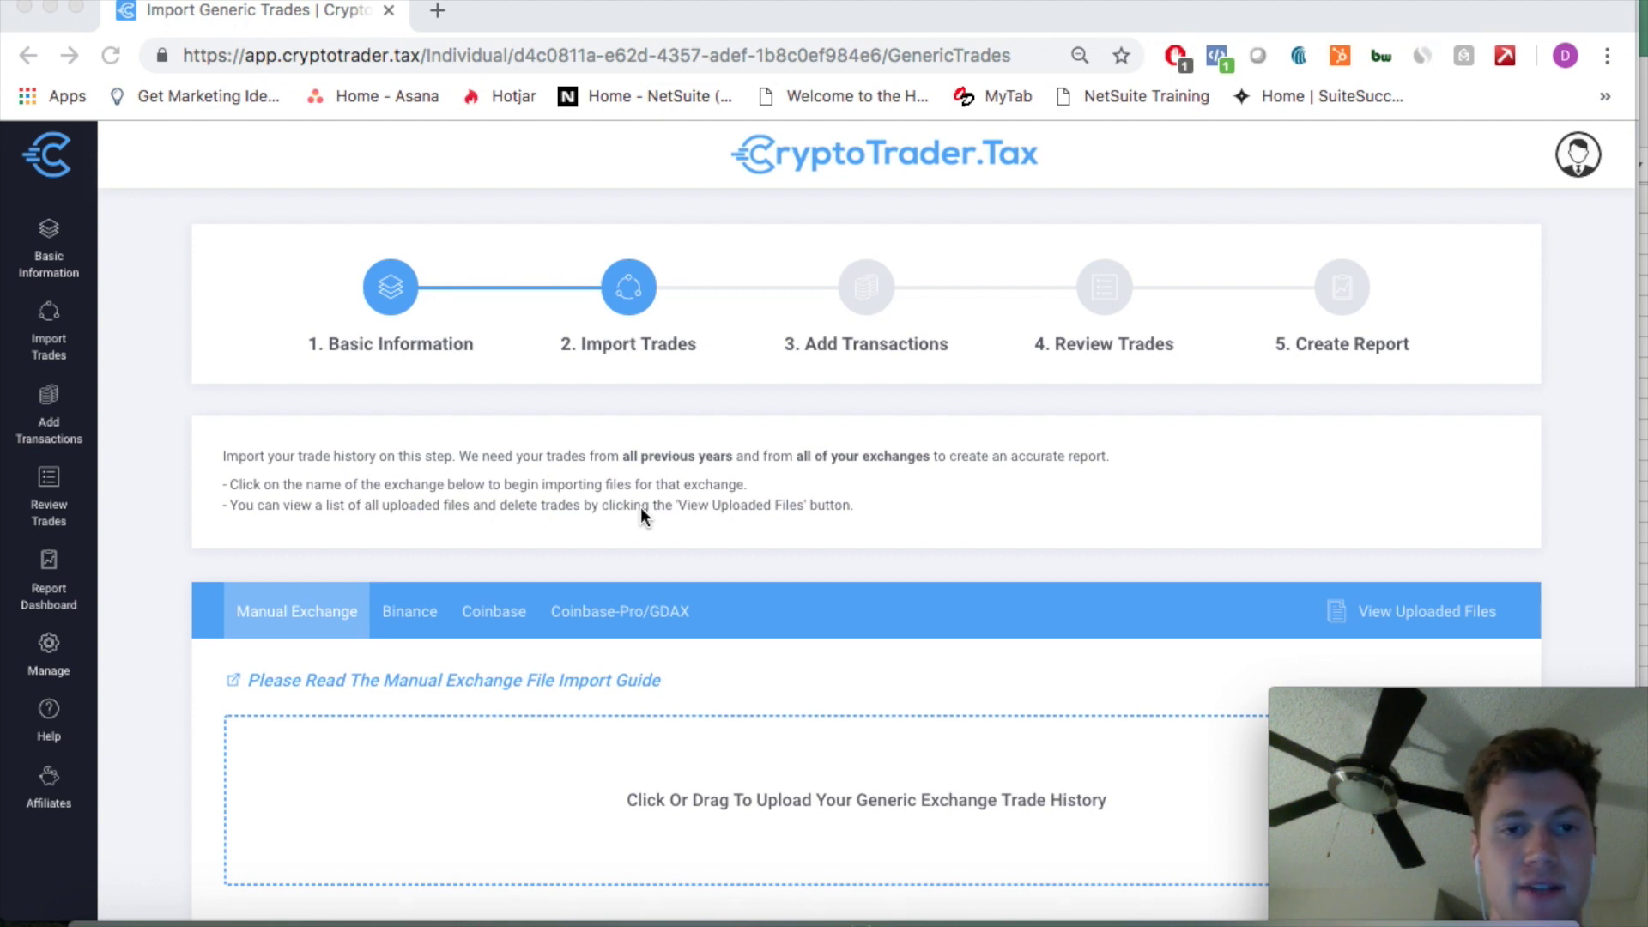
scroll(640, 506, "down", 2)
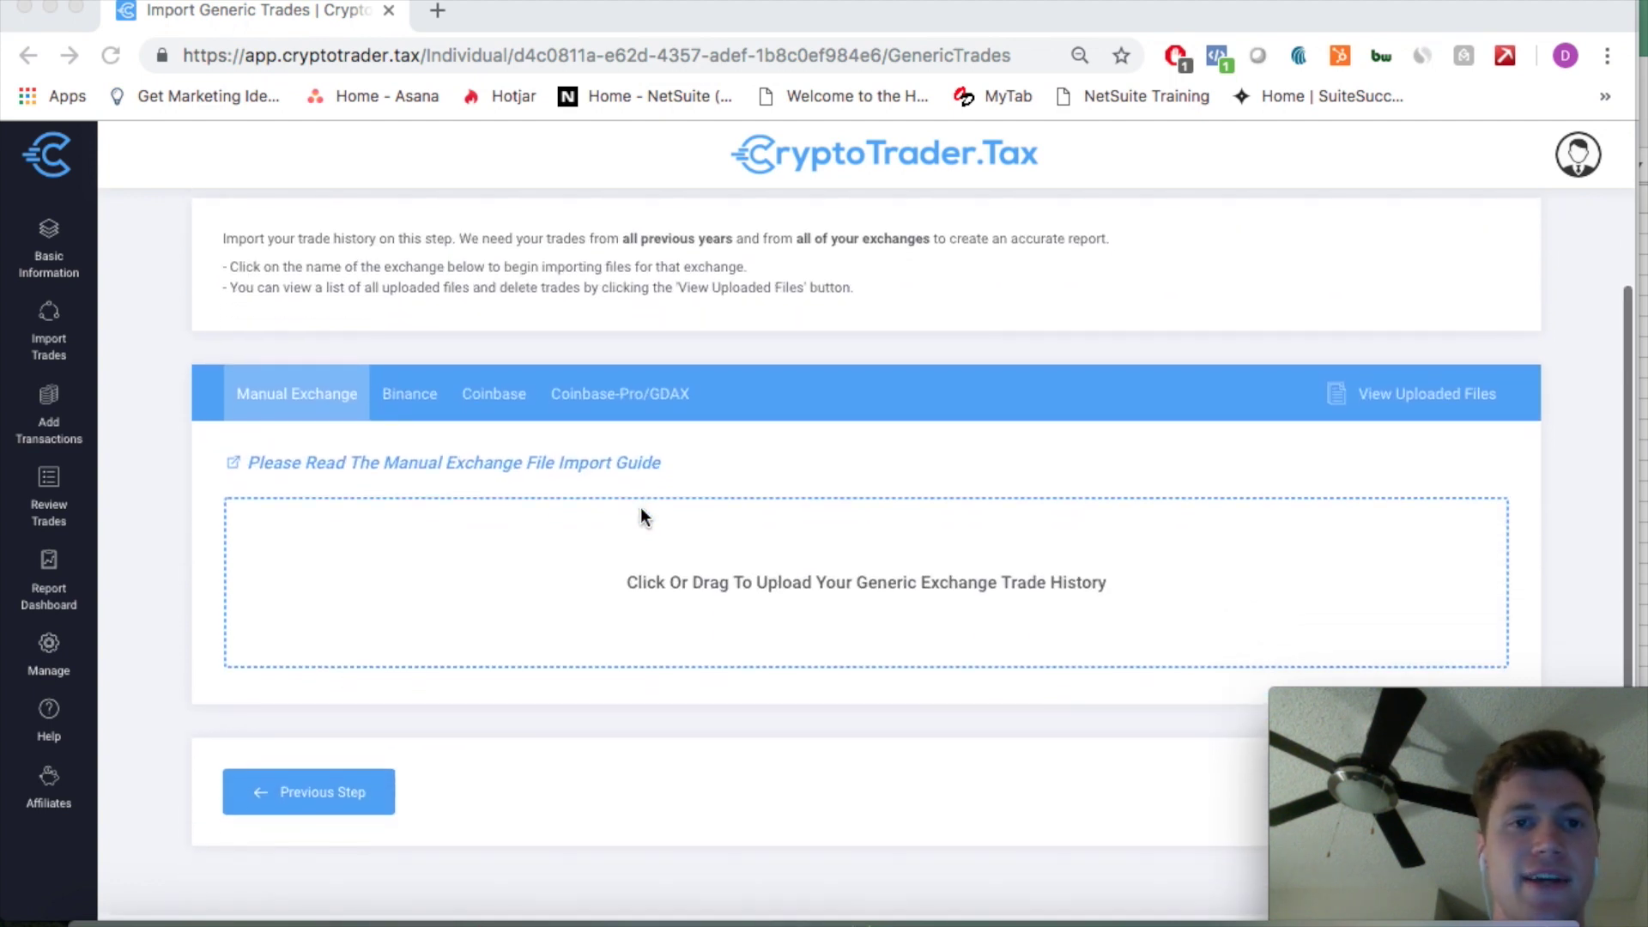
scroll(640, 514, "up", 2)
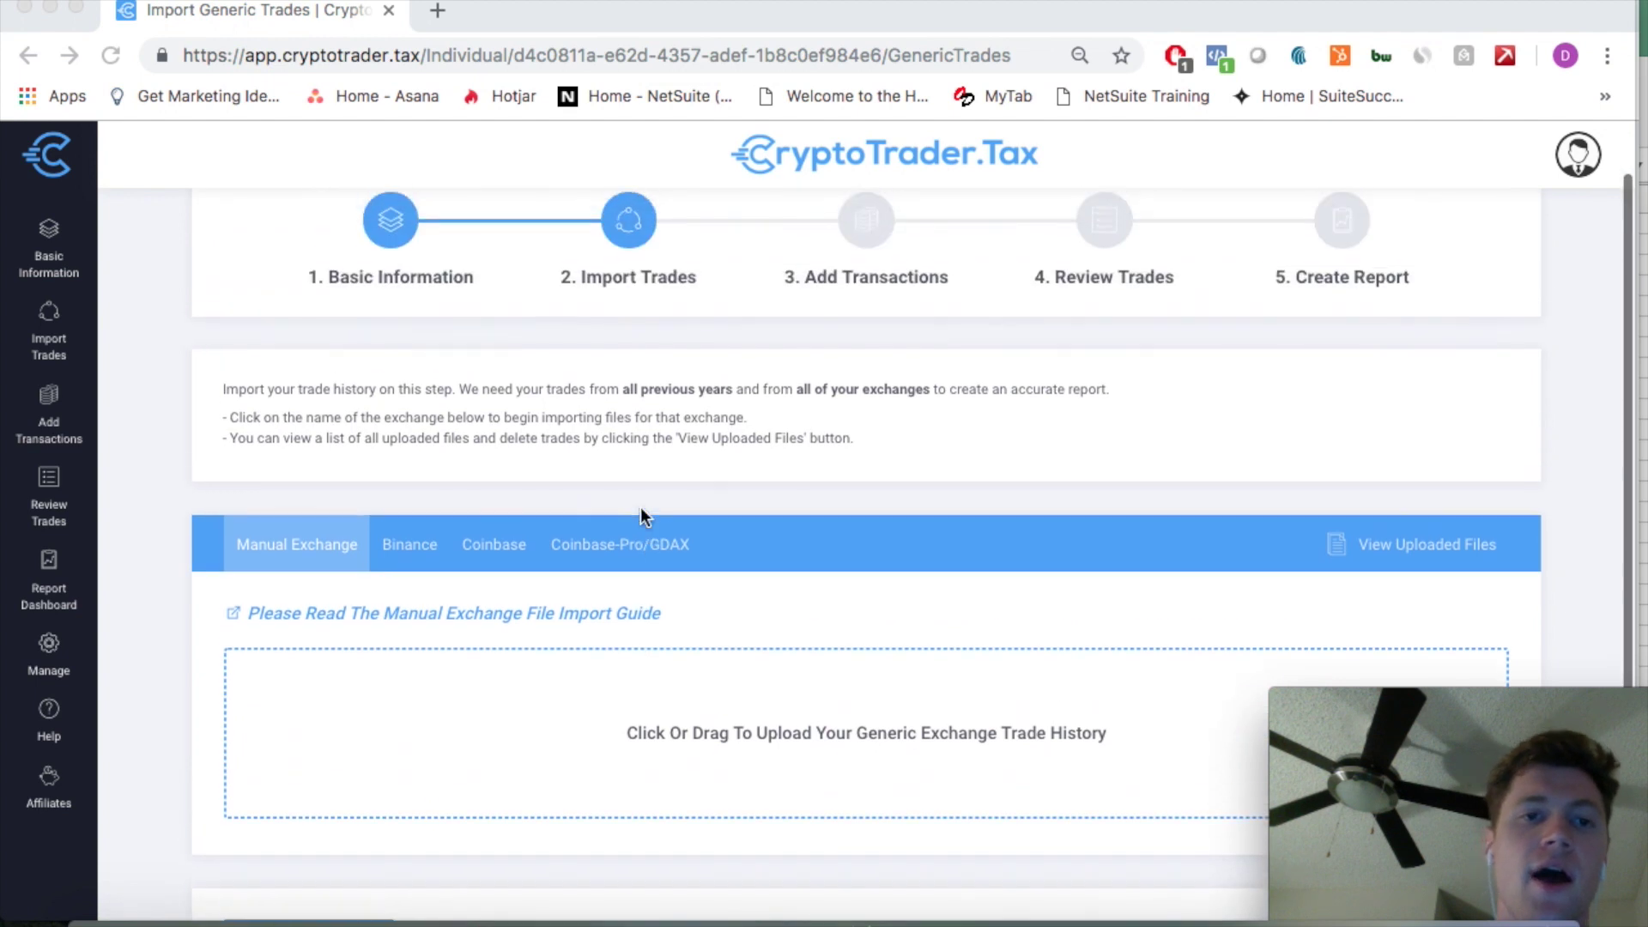
scroll(640, 514, "down", 1)
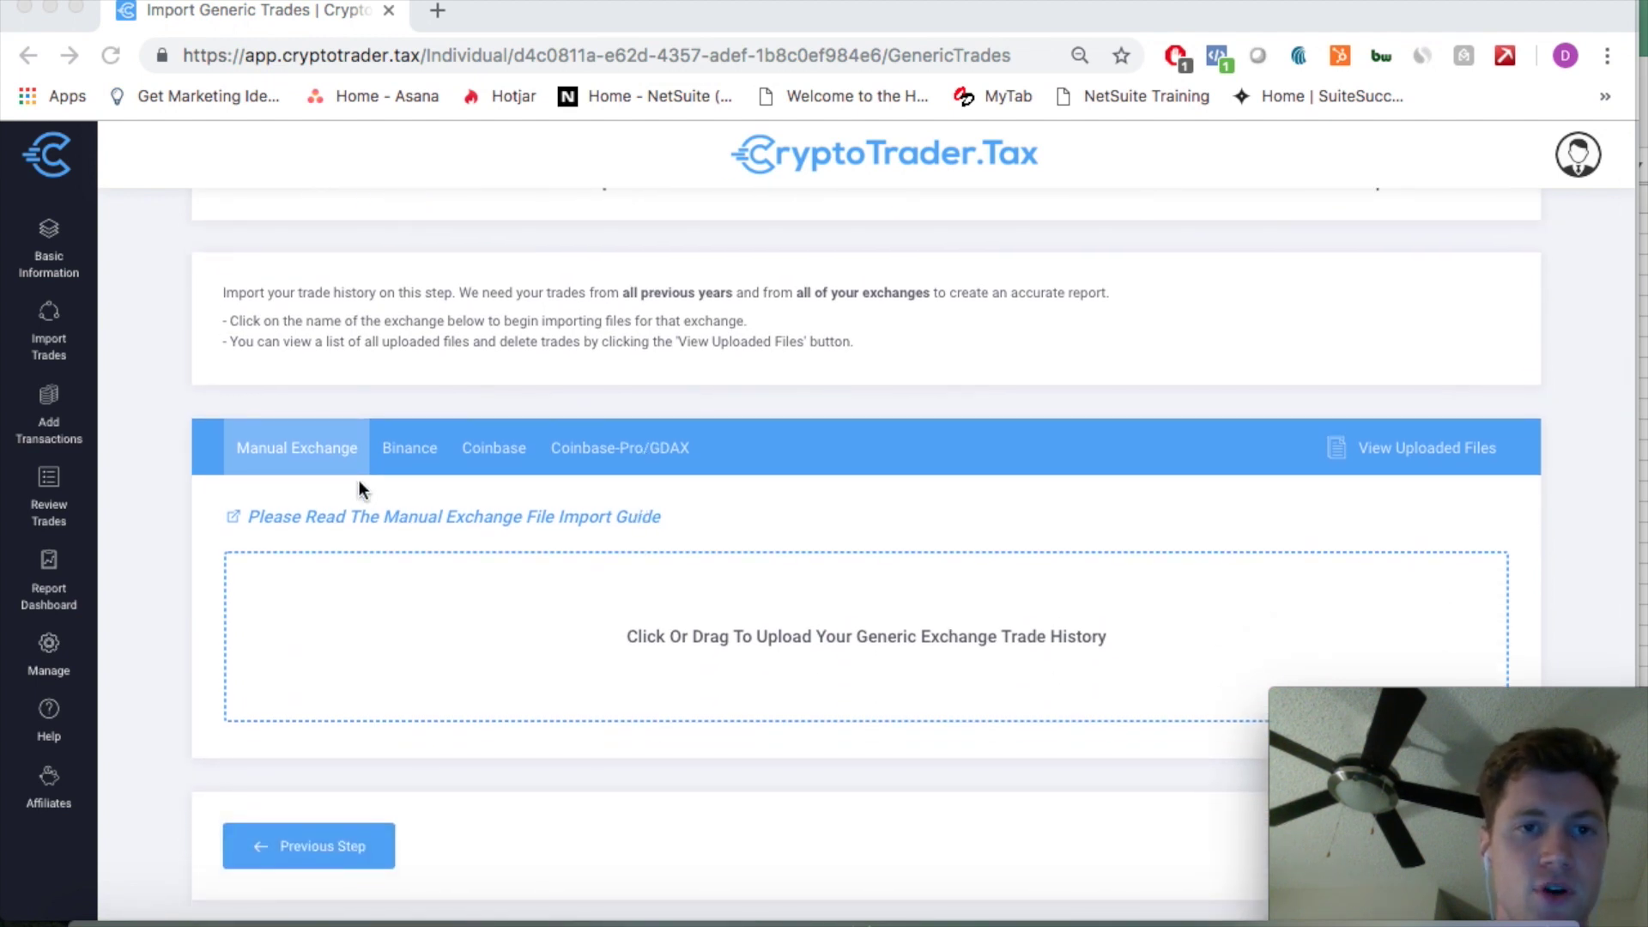
left_click(507, 457)
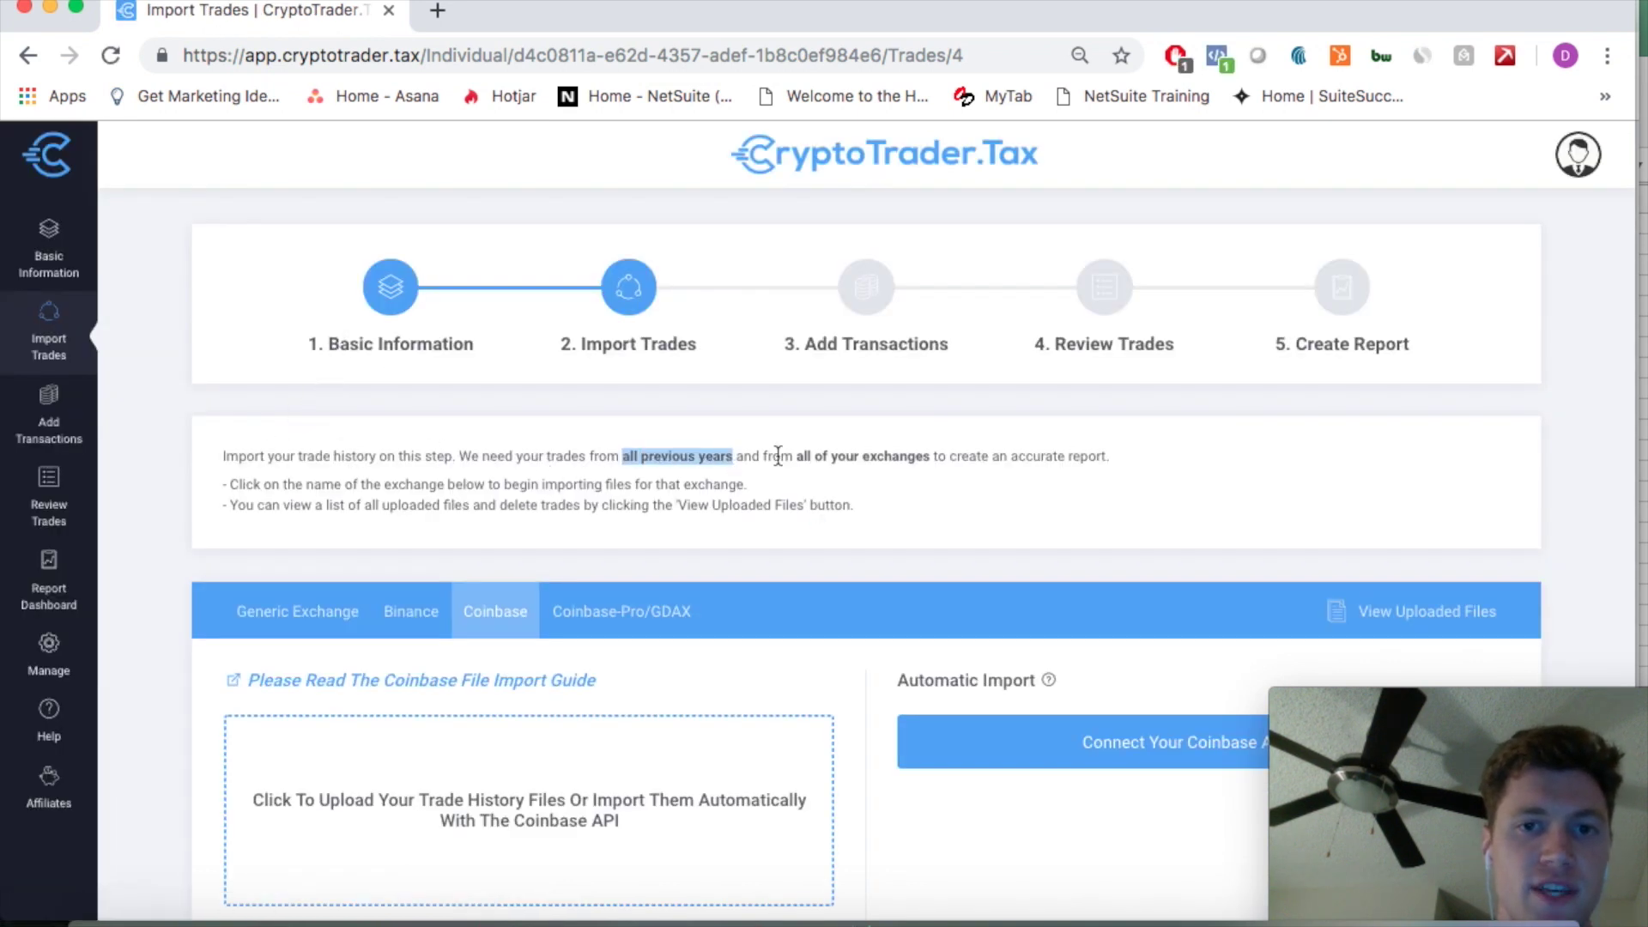
Highlight the note requiring all previous years and exchanges, then review the Coinbase import options.
left_click_drag(799, 456, 856, 457)
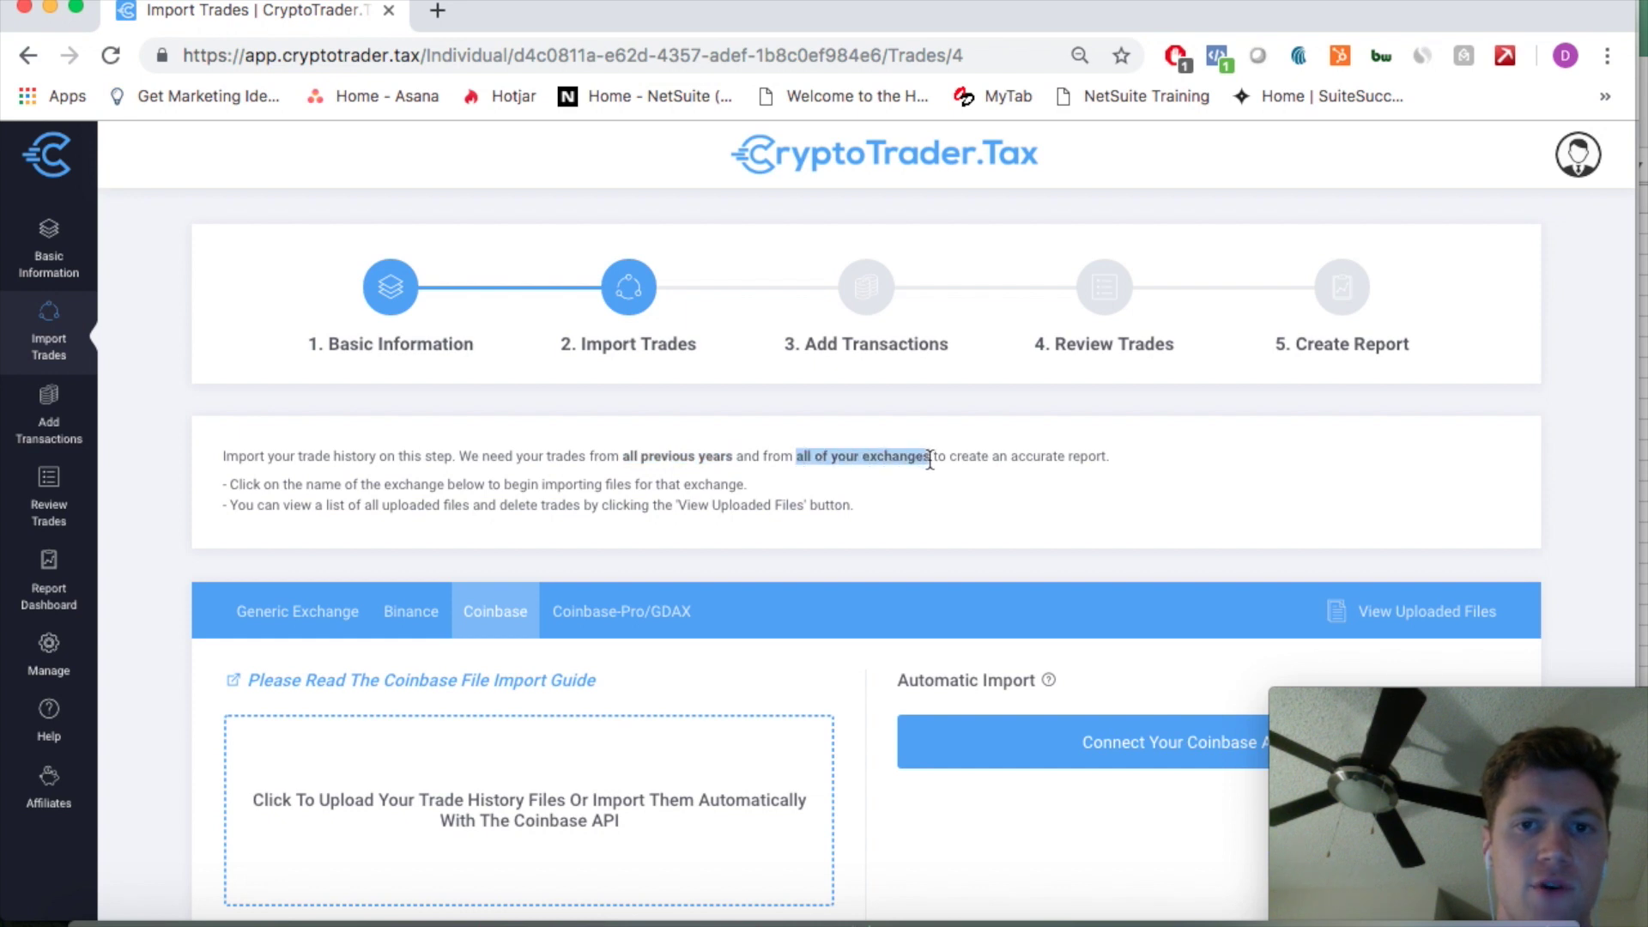
left_click_drag(623, 456, 930, 456)
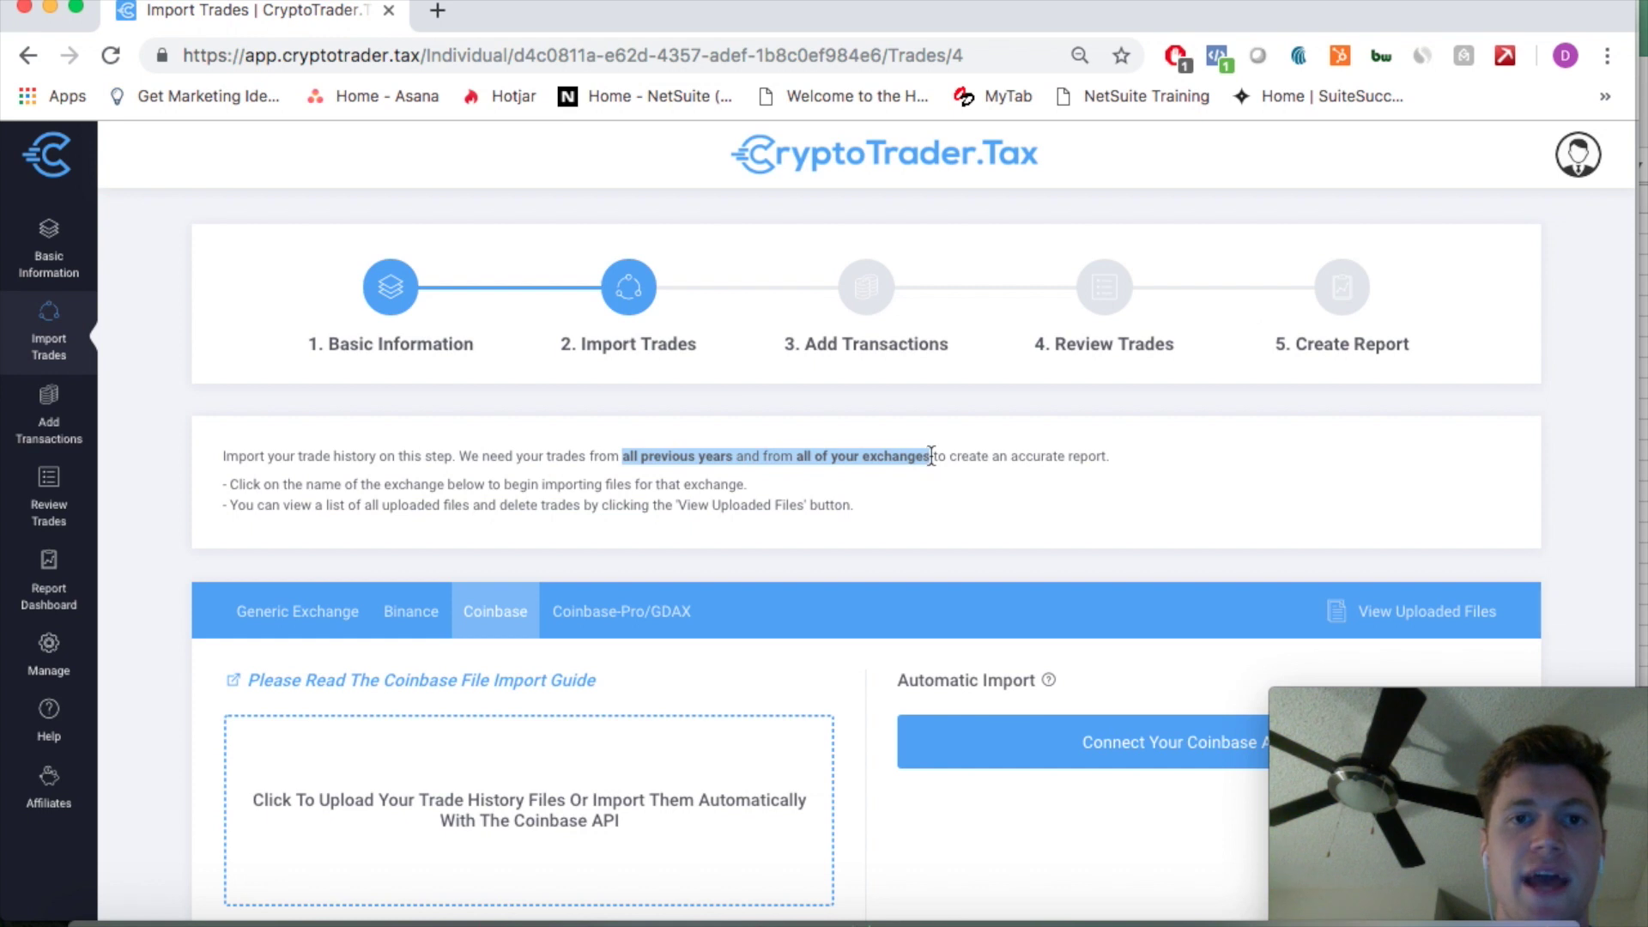
scroll(931, 455, "down", 3)
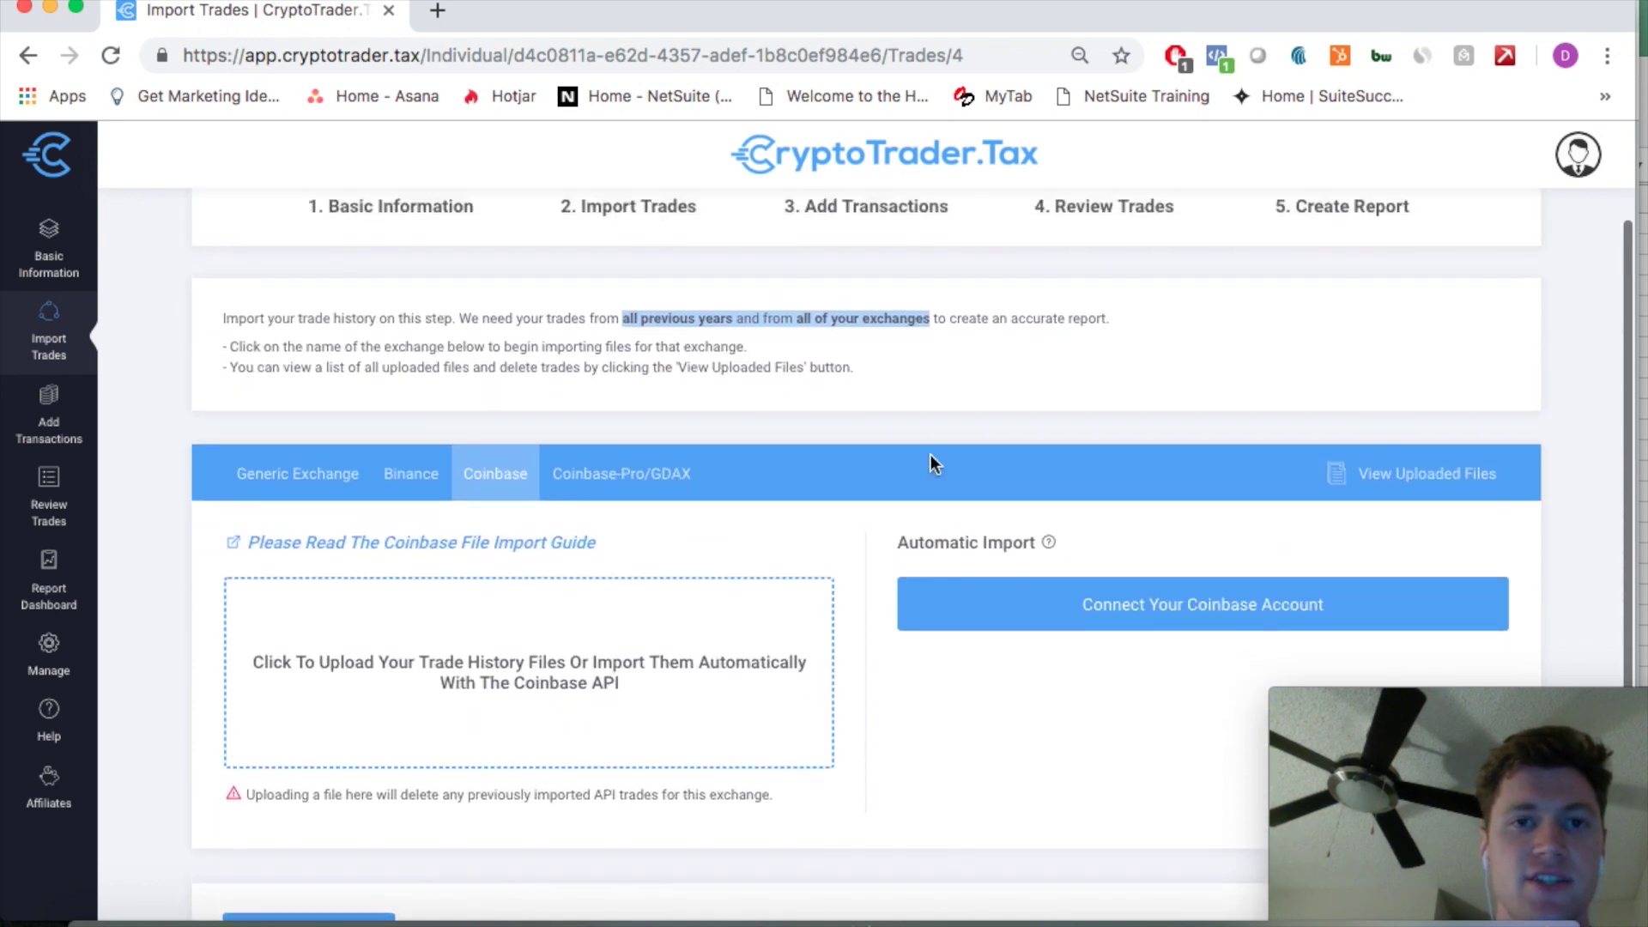
scroll(914, 423, "up", 3)
scroll(913, 423, "down", 3)
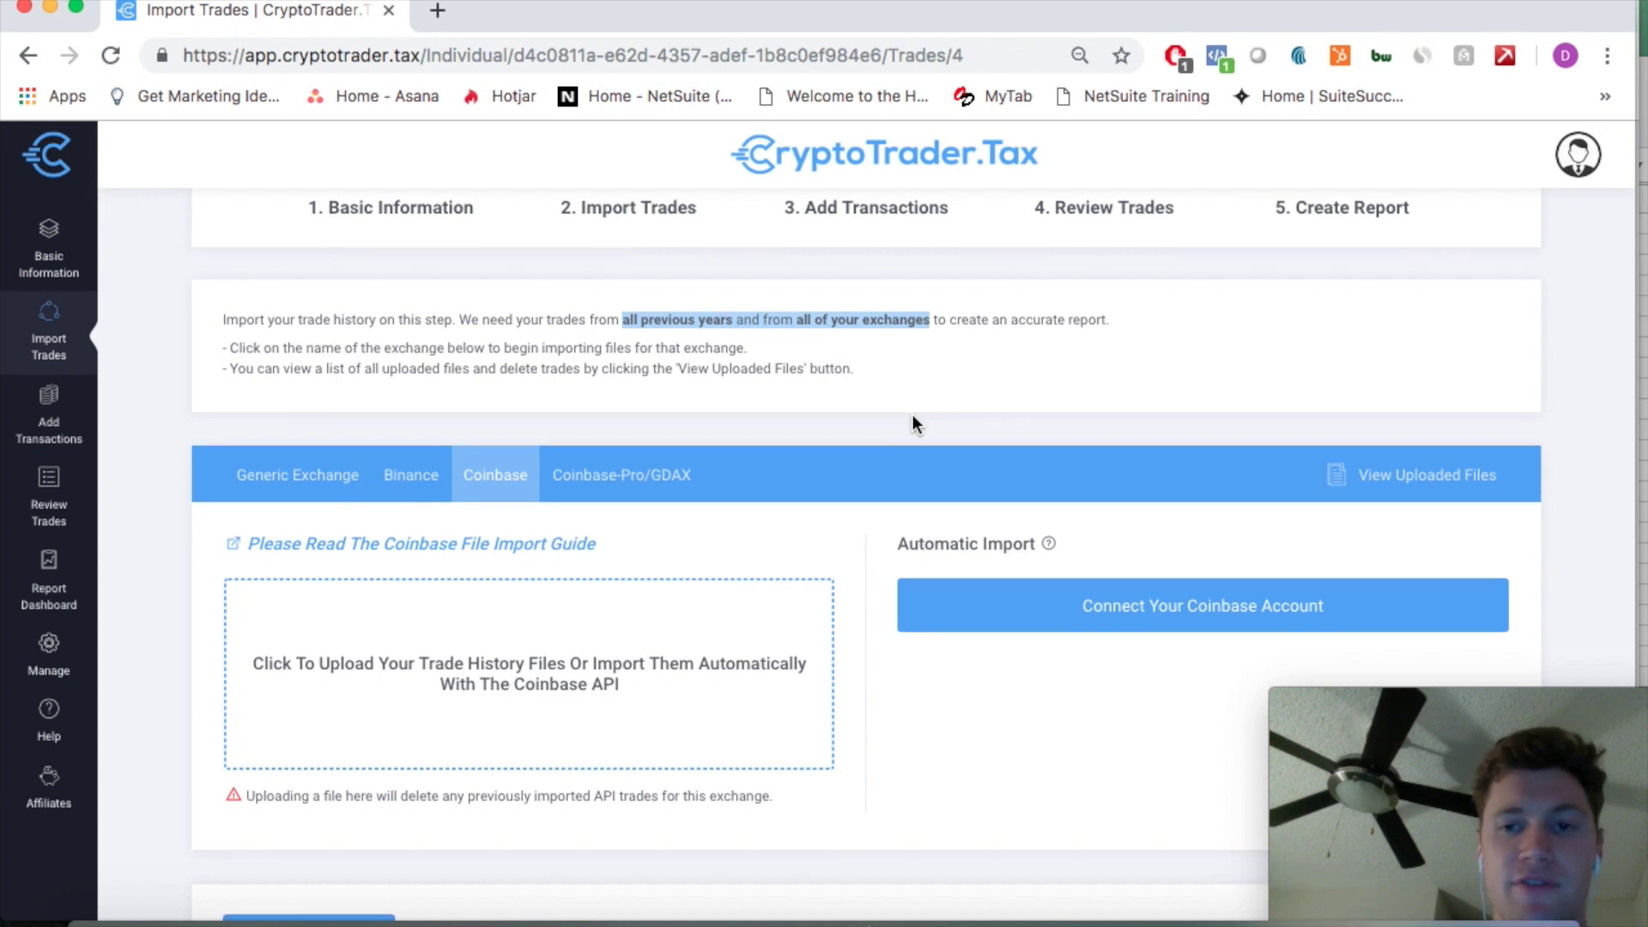
scroll(914, 419, "down", 3)
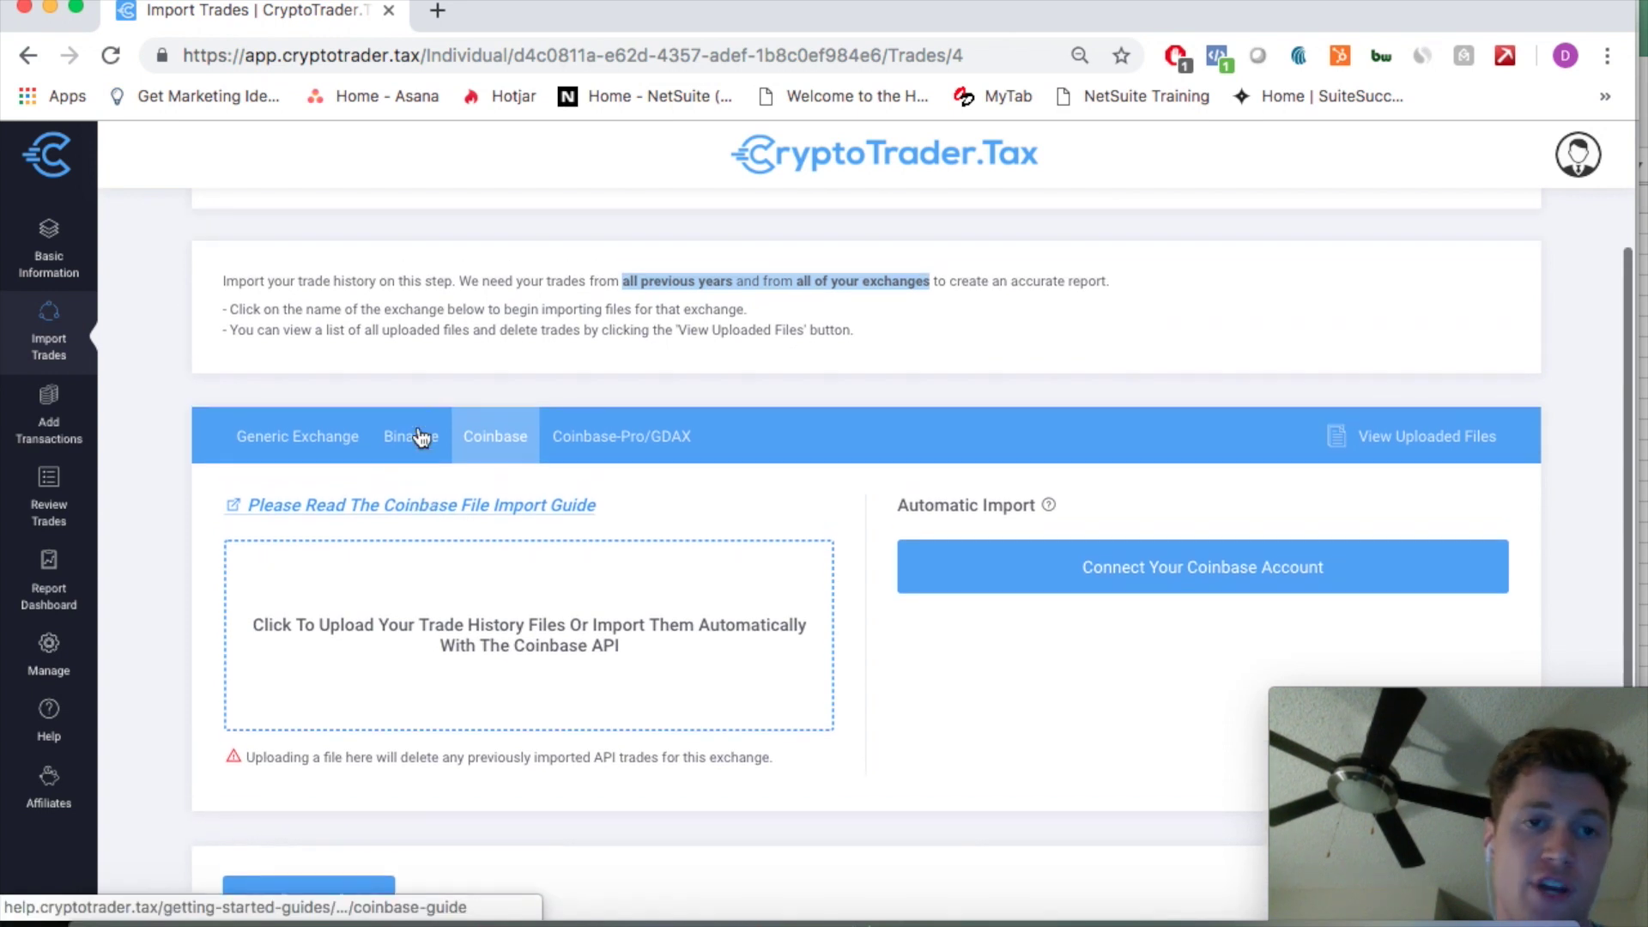
scroll(420, 437, "up", 2)
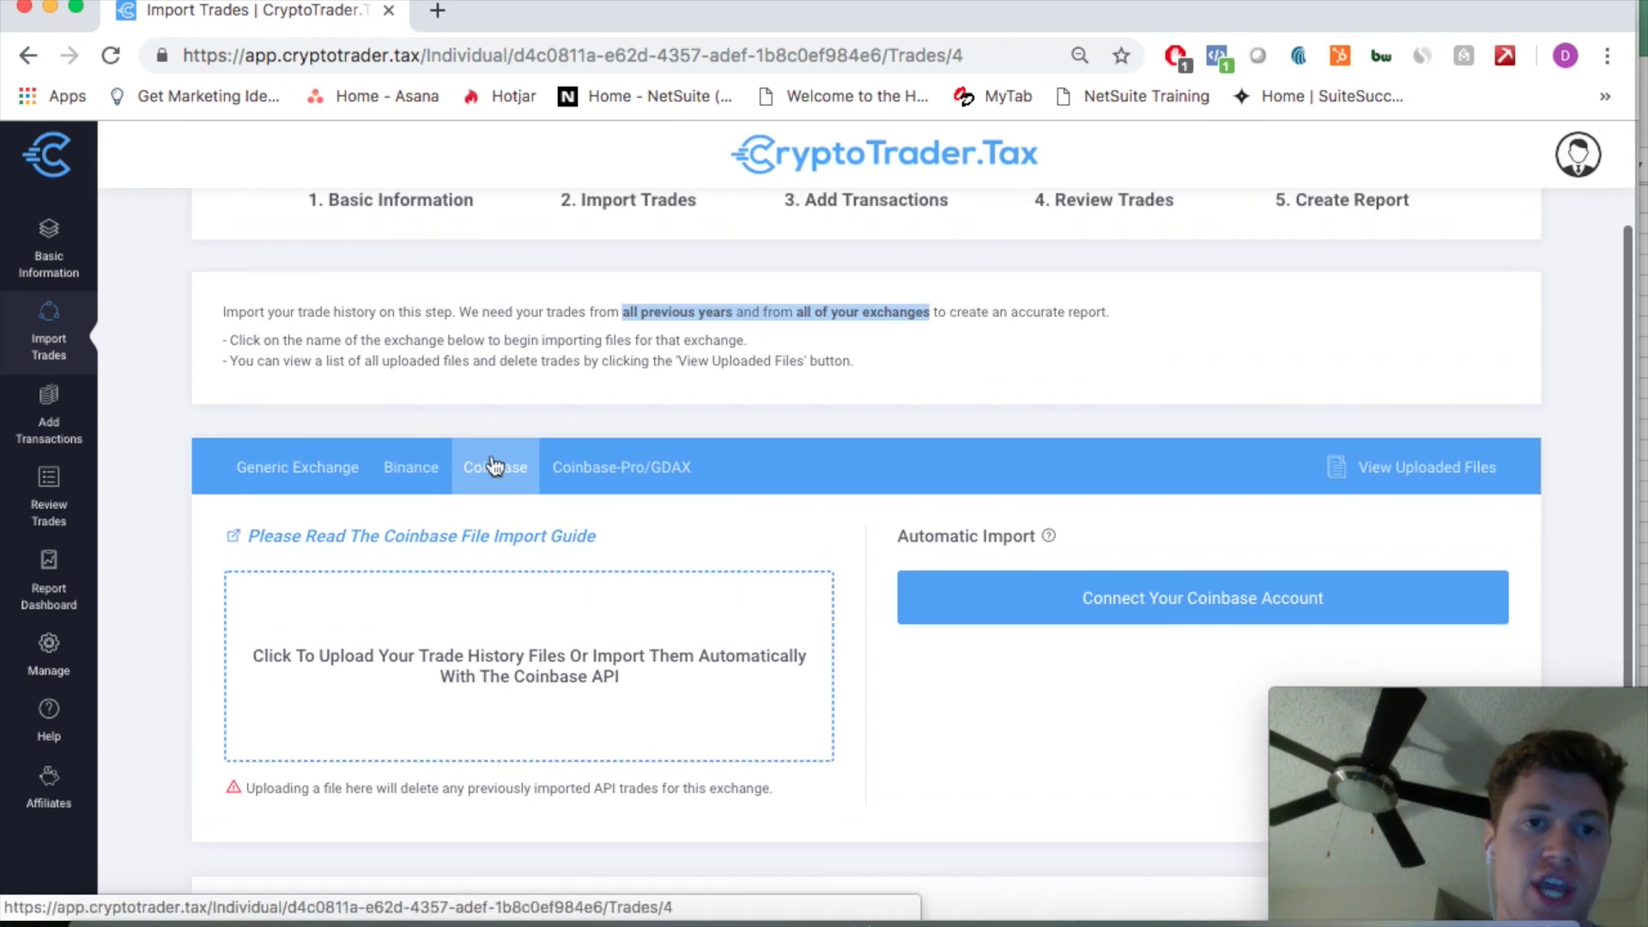
Read through the Coinbase file import guide, then launch the Coinbase account connection.
left_click(388, 536)
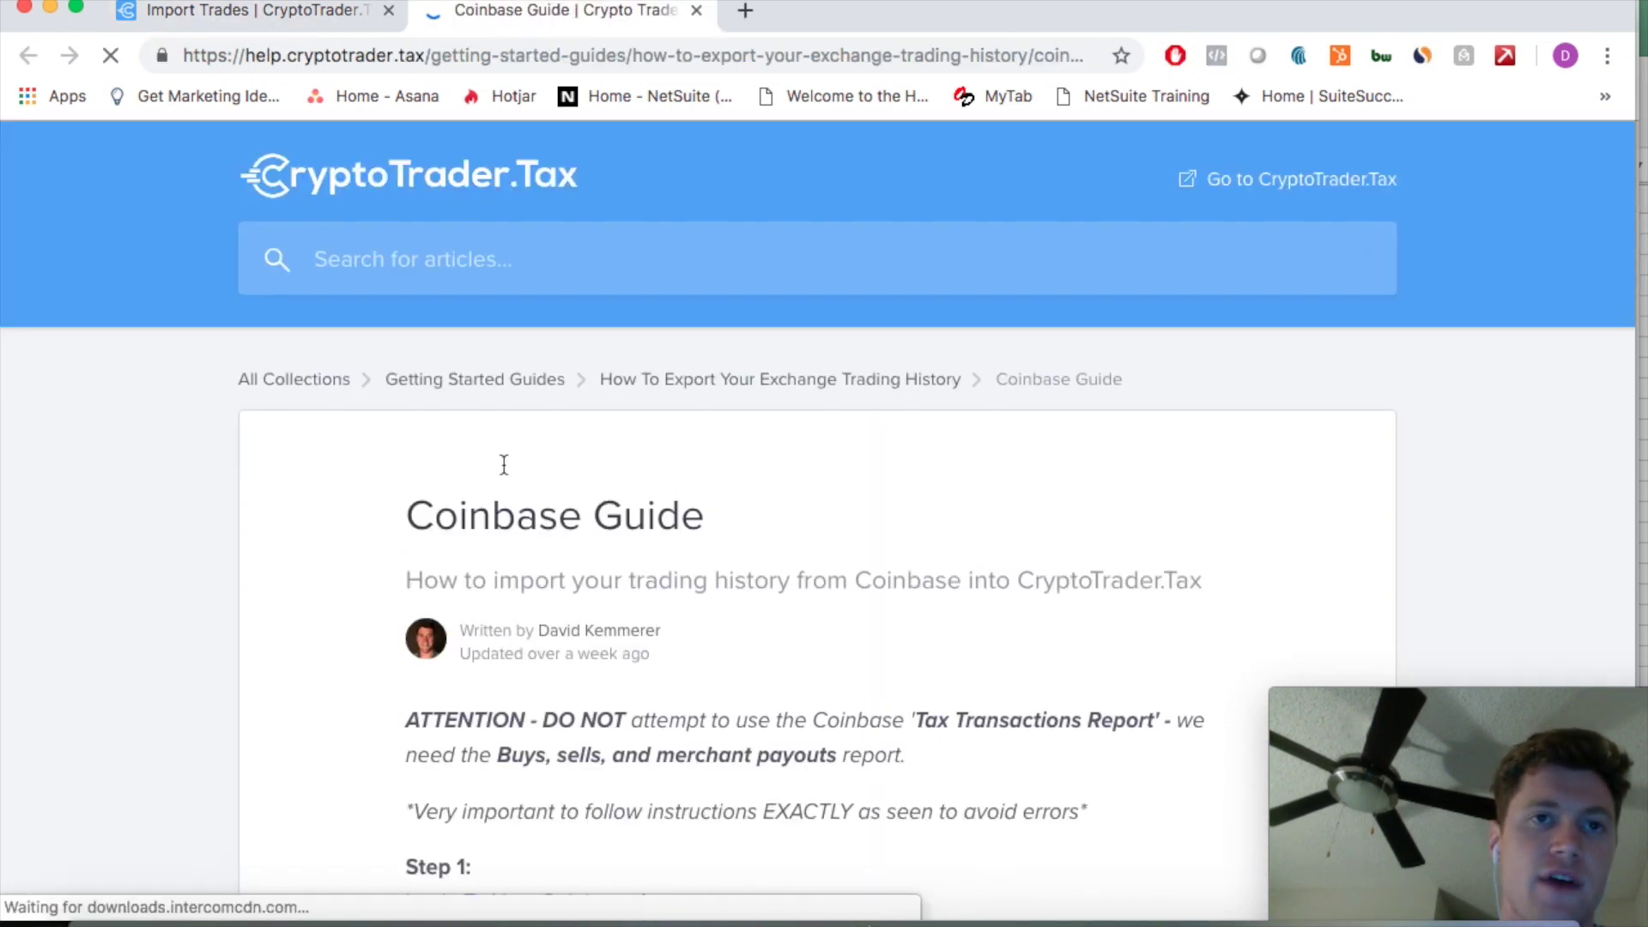
scroll(313, 556, "down", 15)
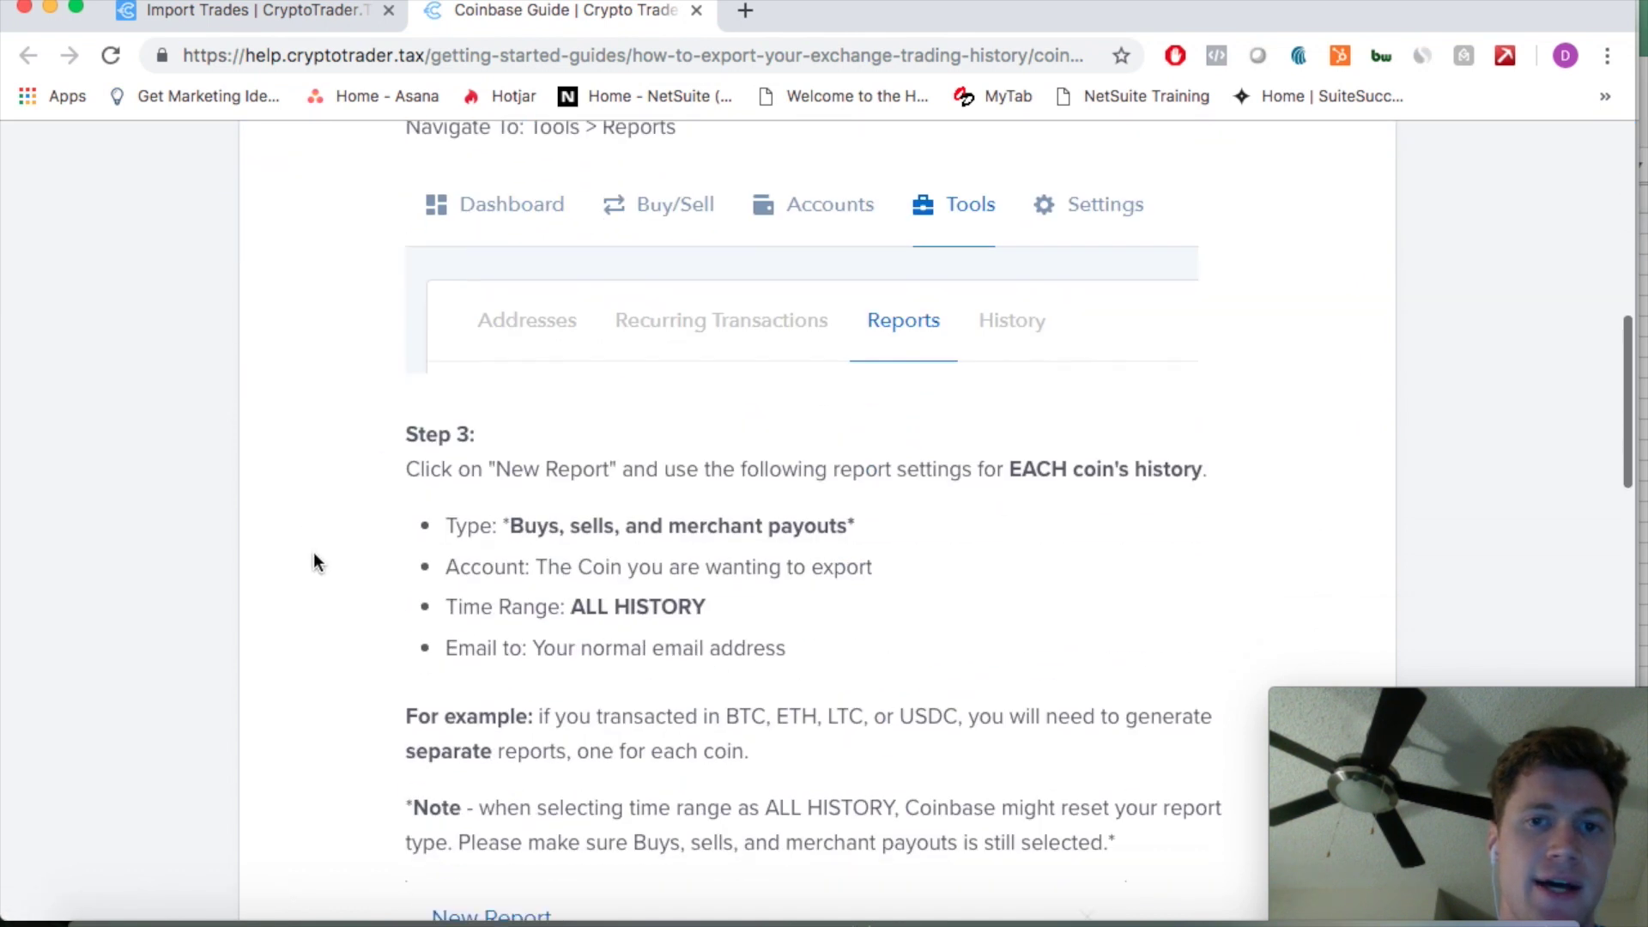
scroll(312, 559, "down", 4)
left_click(257, 12)
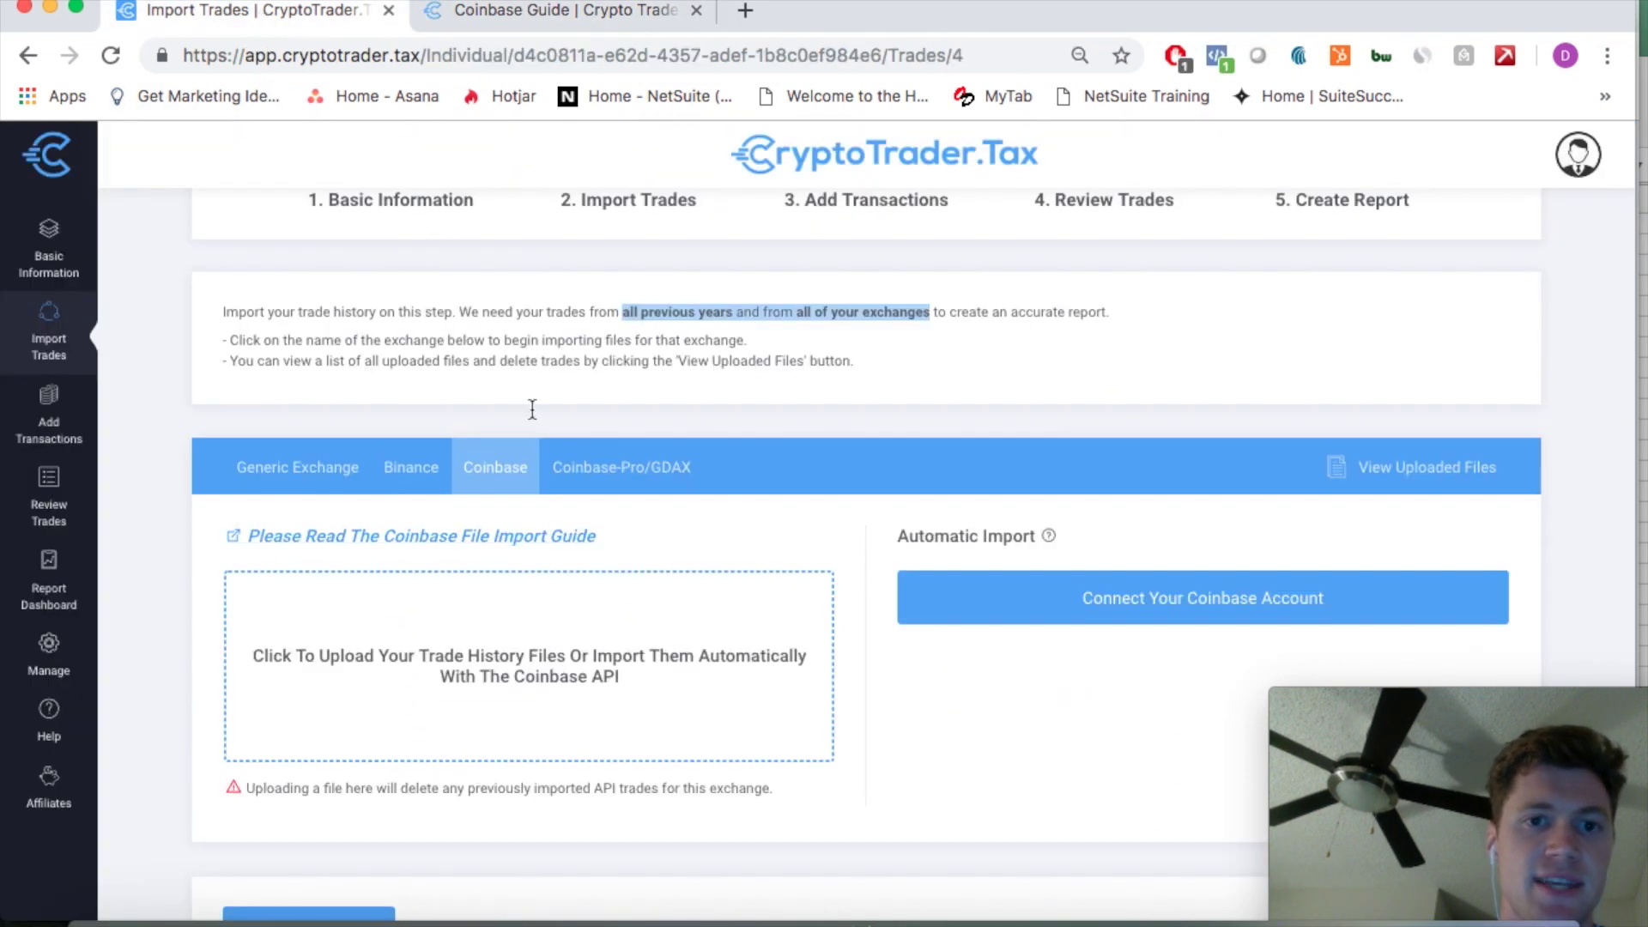
left_click(466, 550)
scroll(569, 481, "down", 3)
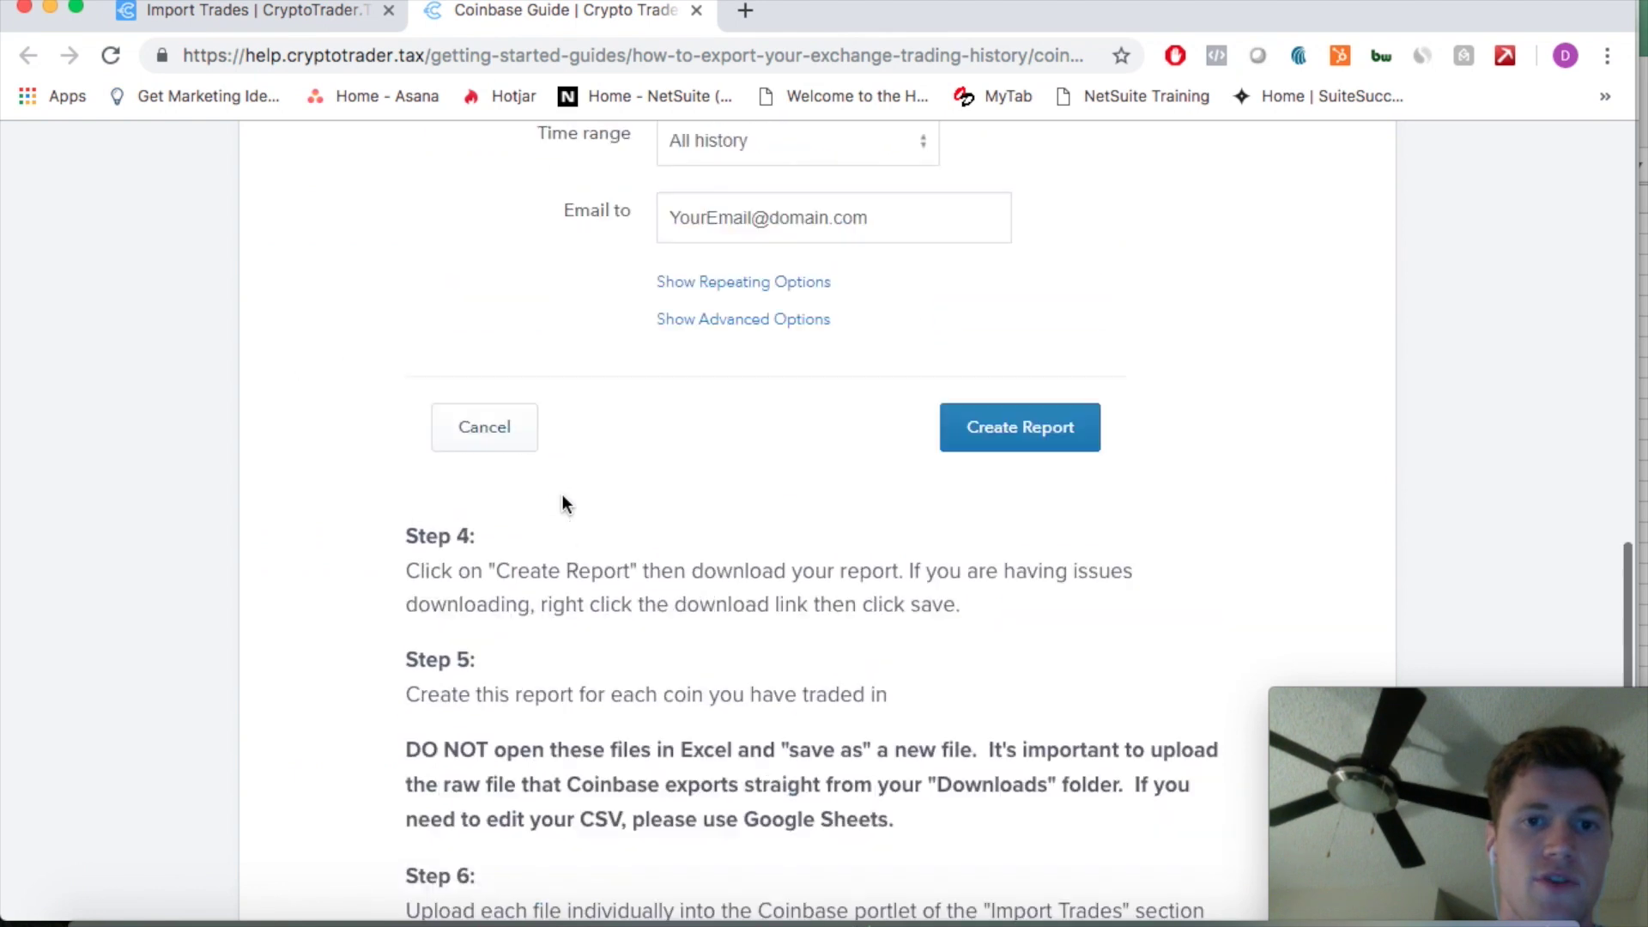
scroll(563, 495, "up", 15)
scroll(562, 496, "up", 2)
left_click(264, 13)
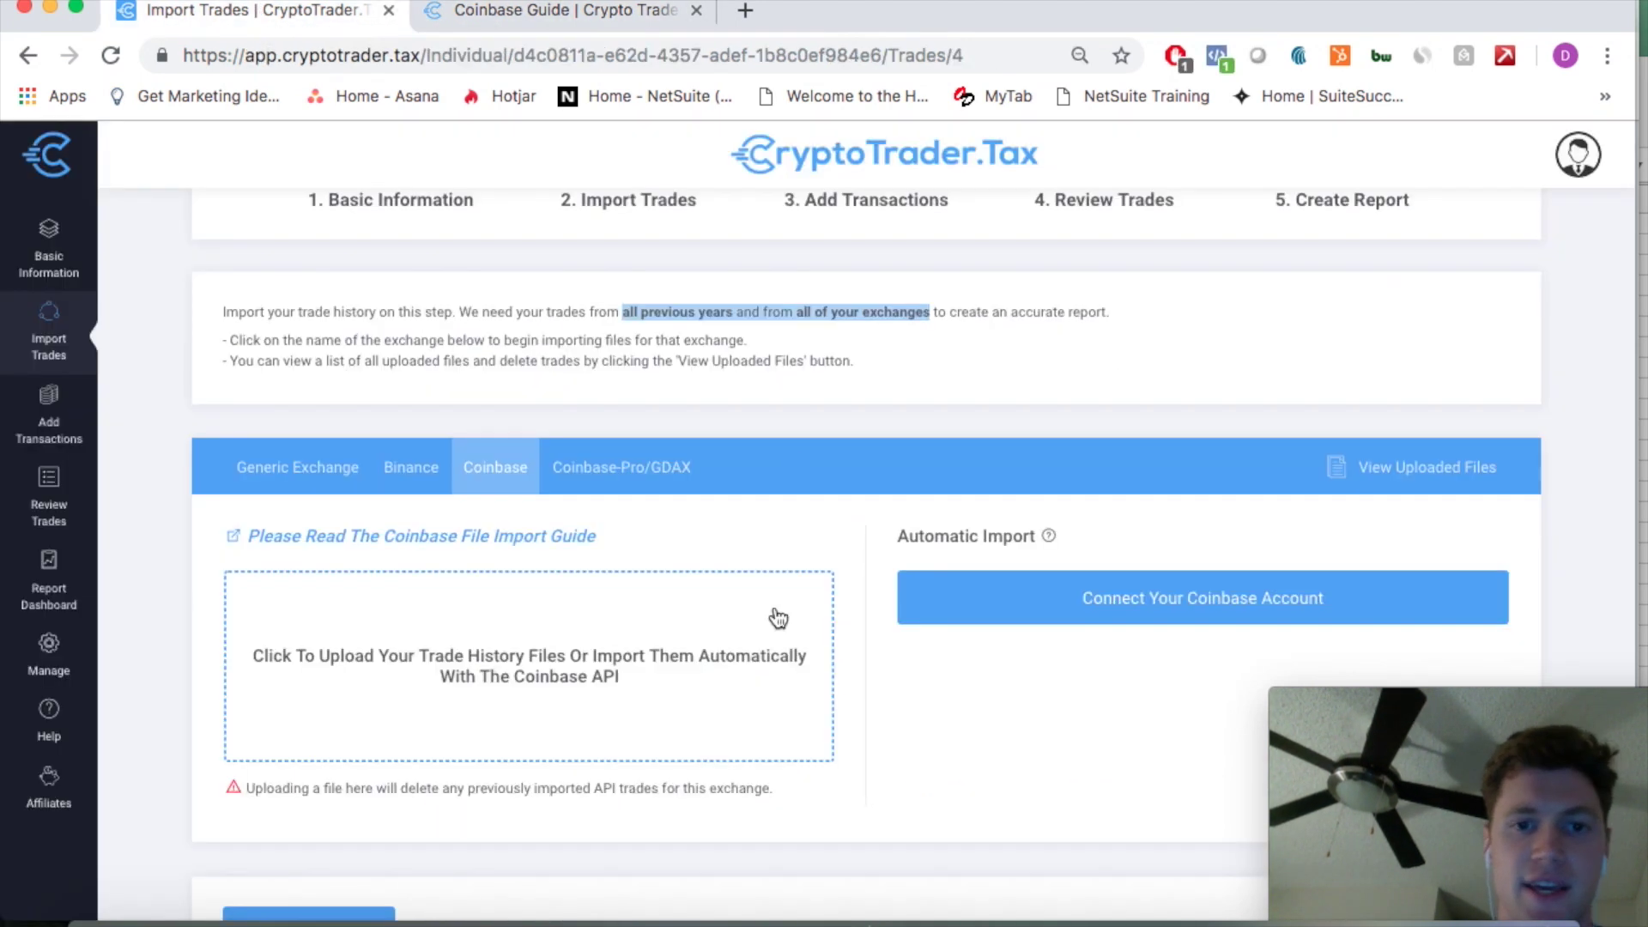
left_click(1090, 606)
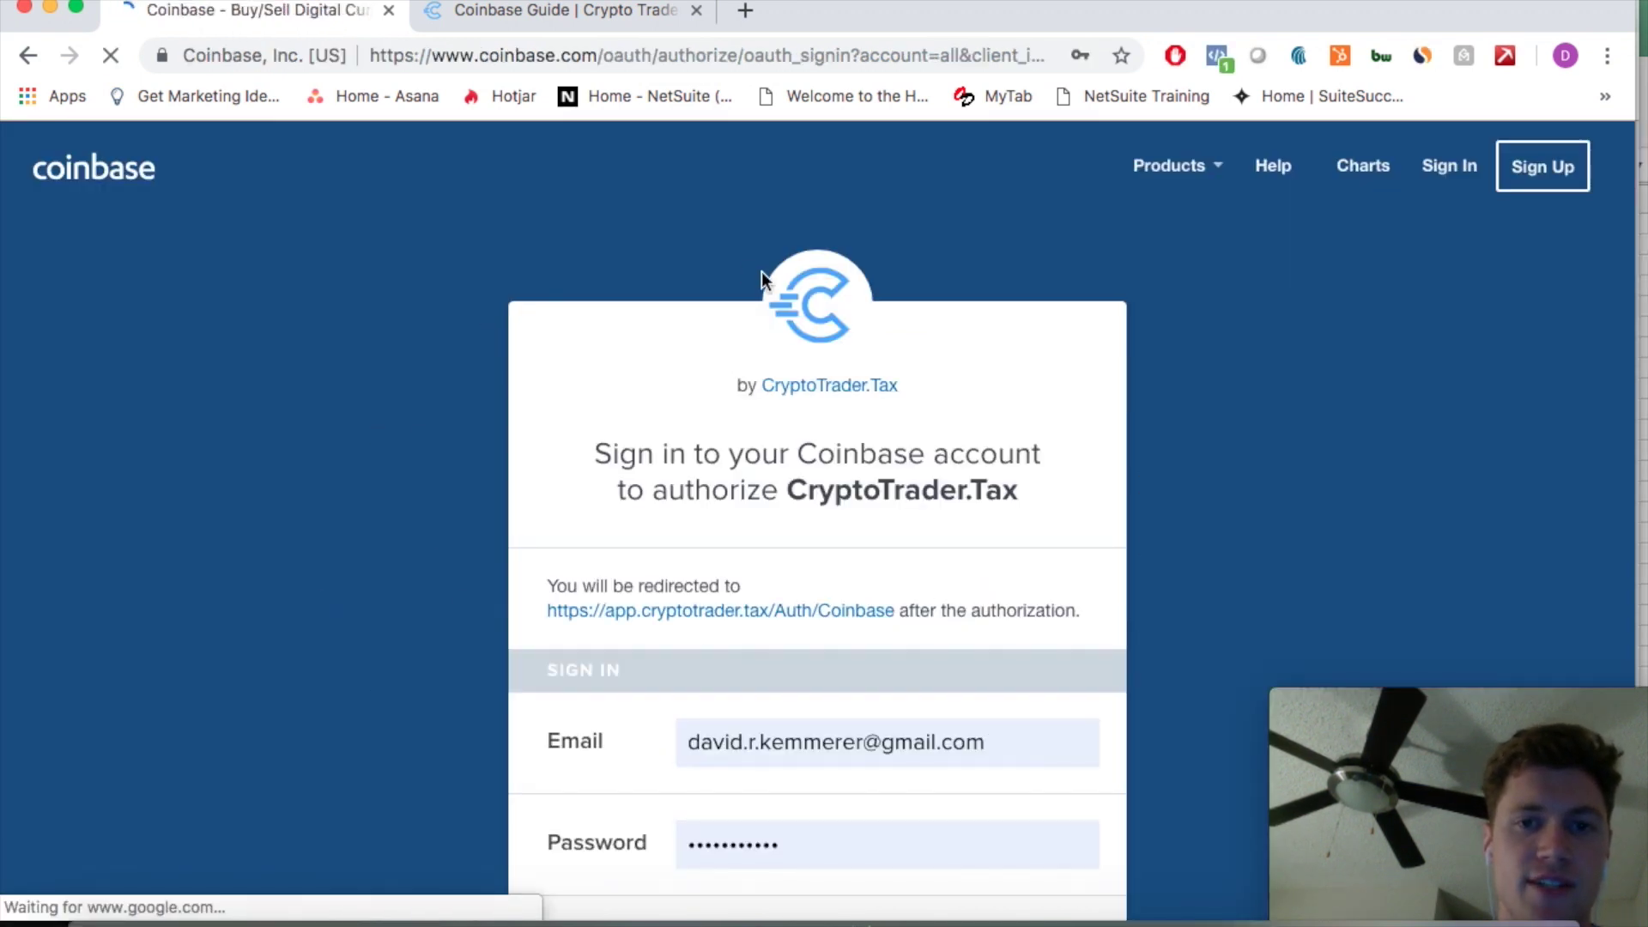
Enter the two-step verification code, skip future prompts for 30 days, and authorize CryptoTrader.Tax.
scroll(1147, 489, "down", 2)
scroll(1145, 488, "down", 1)
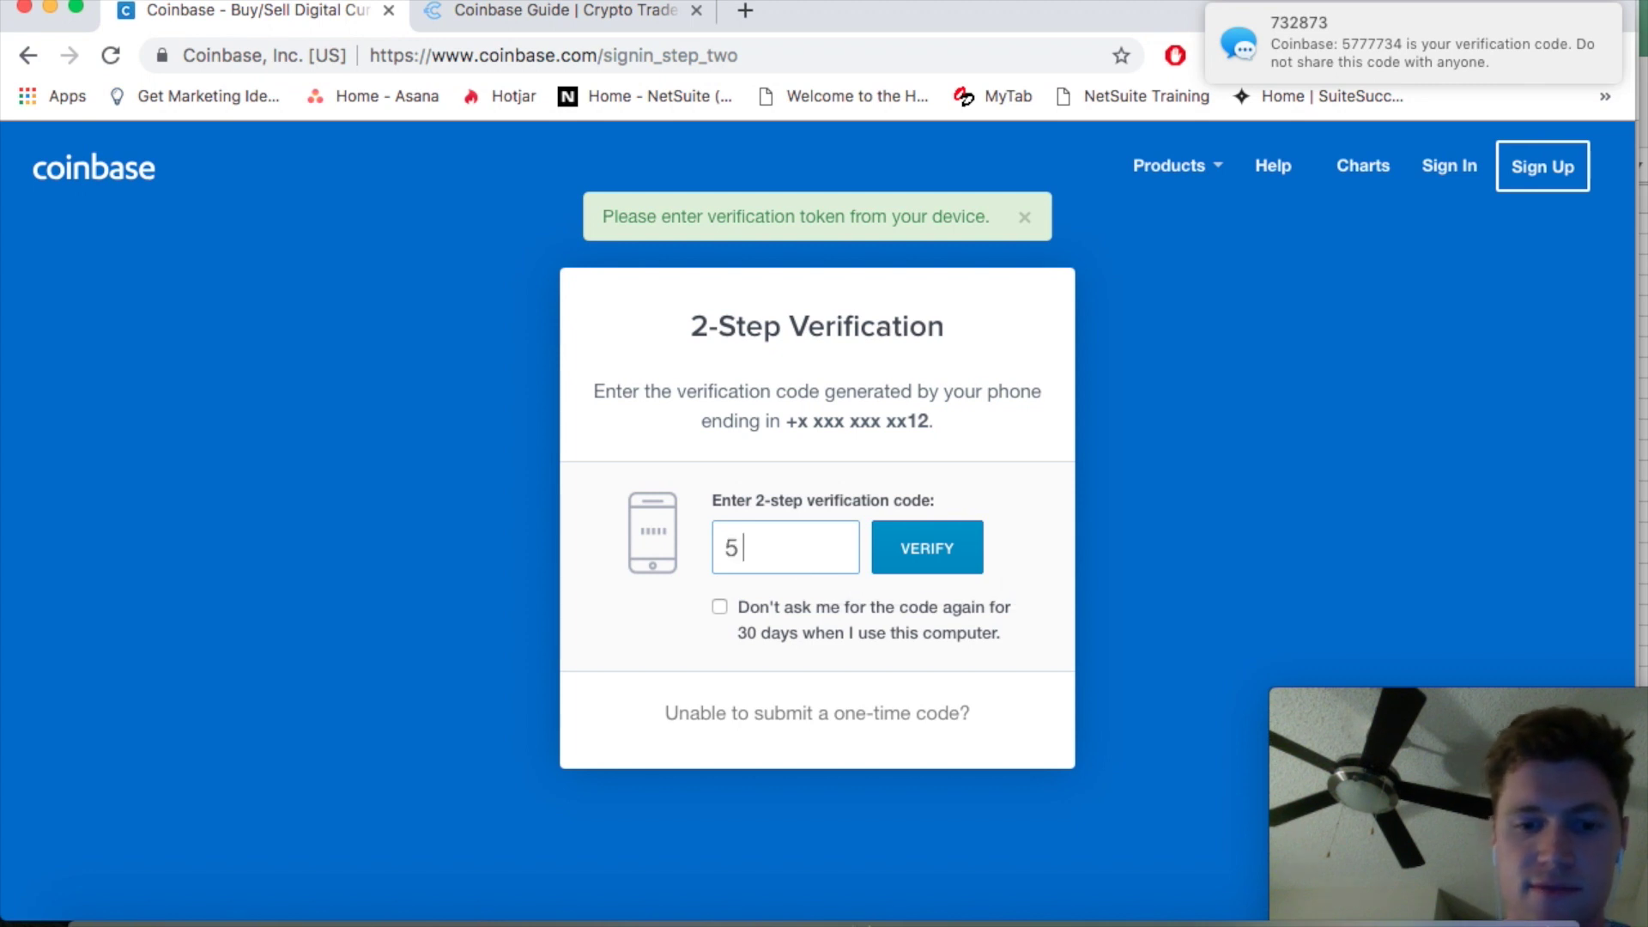
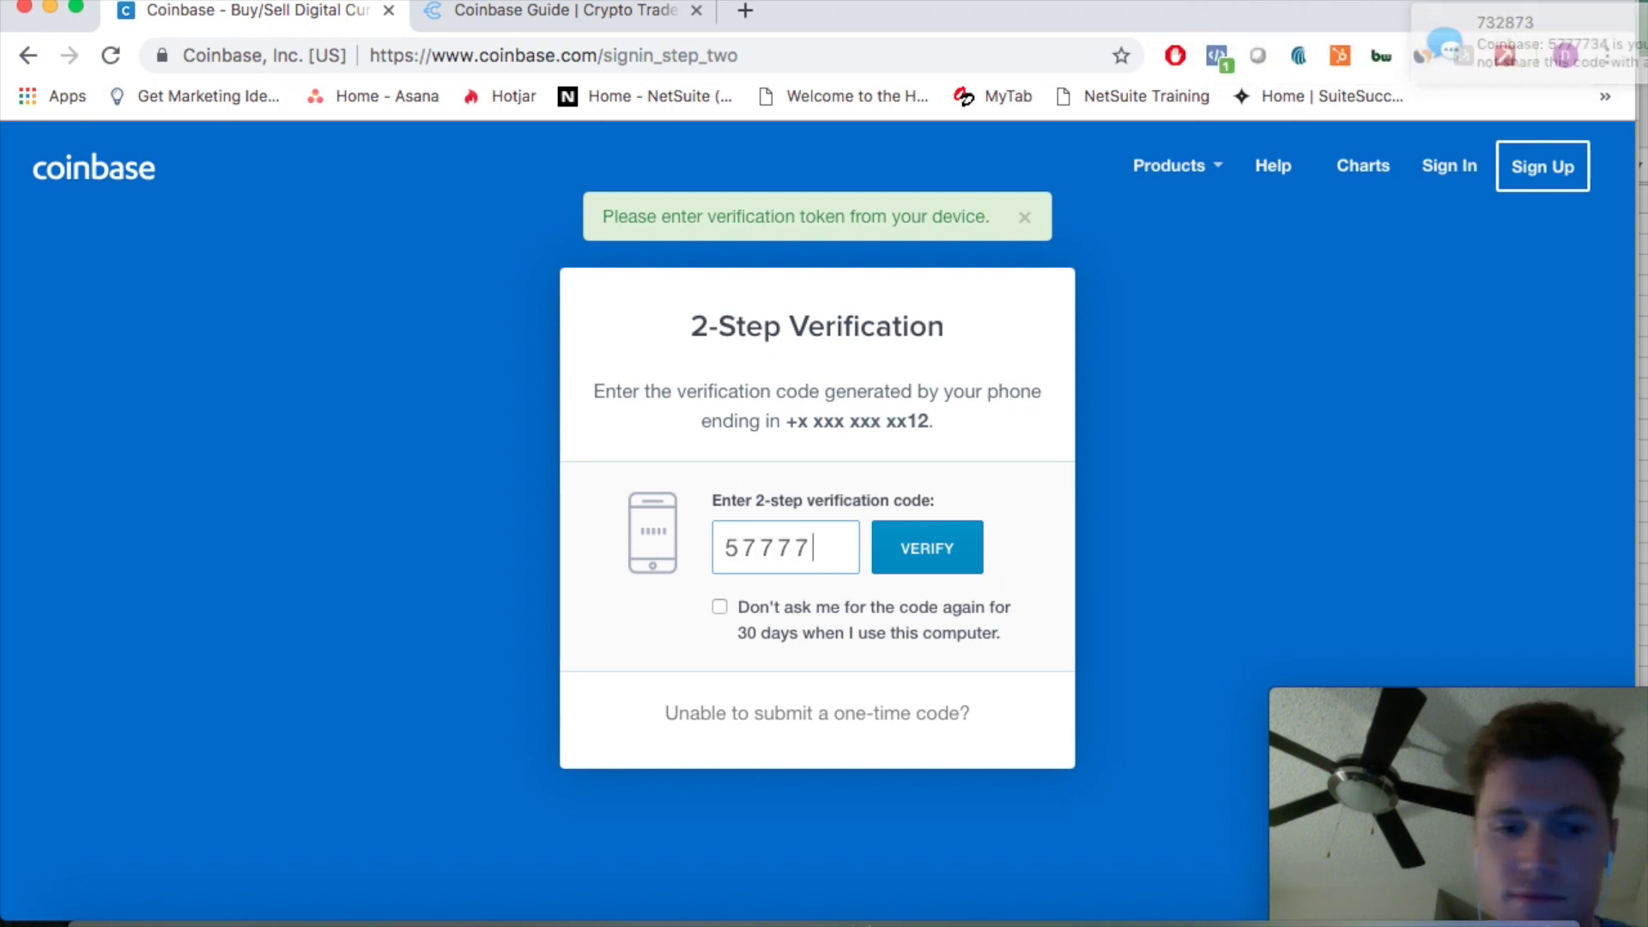
left_click(721, 608)
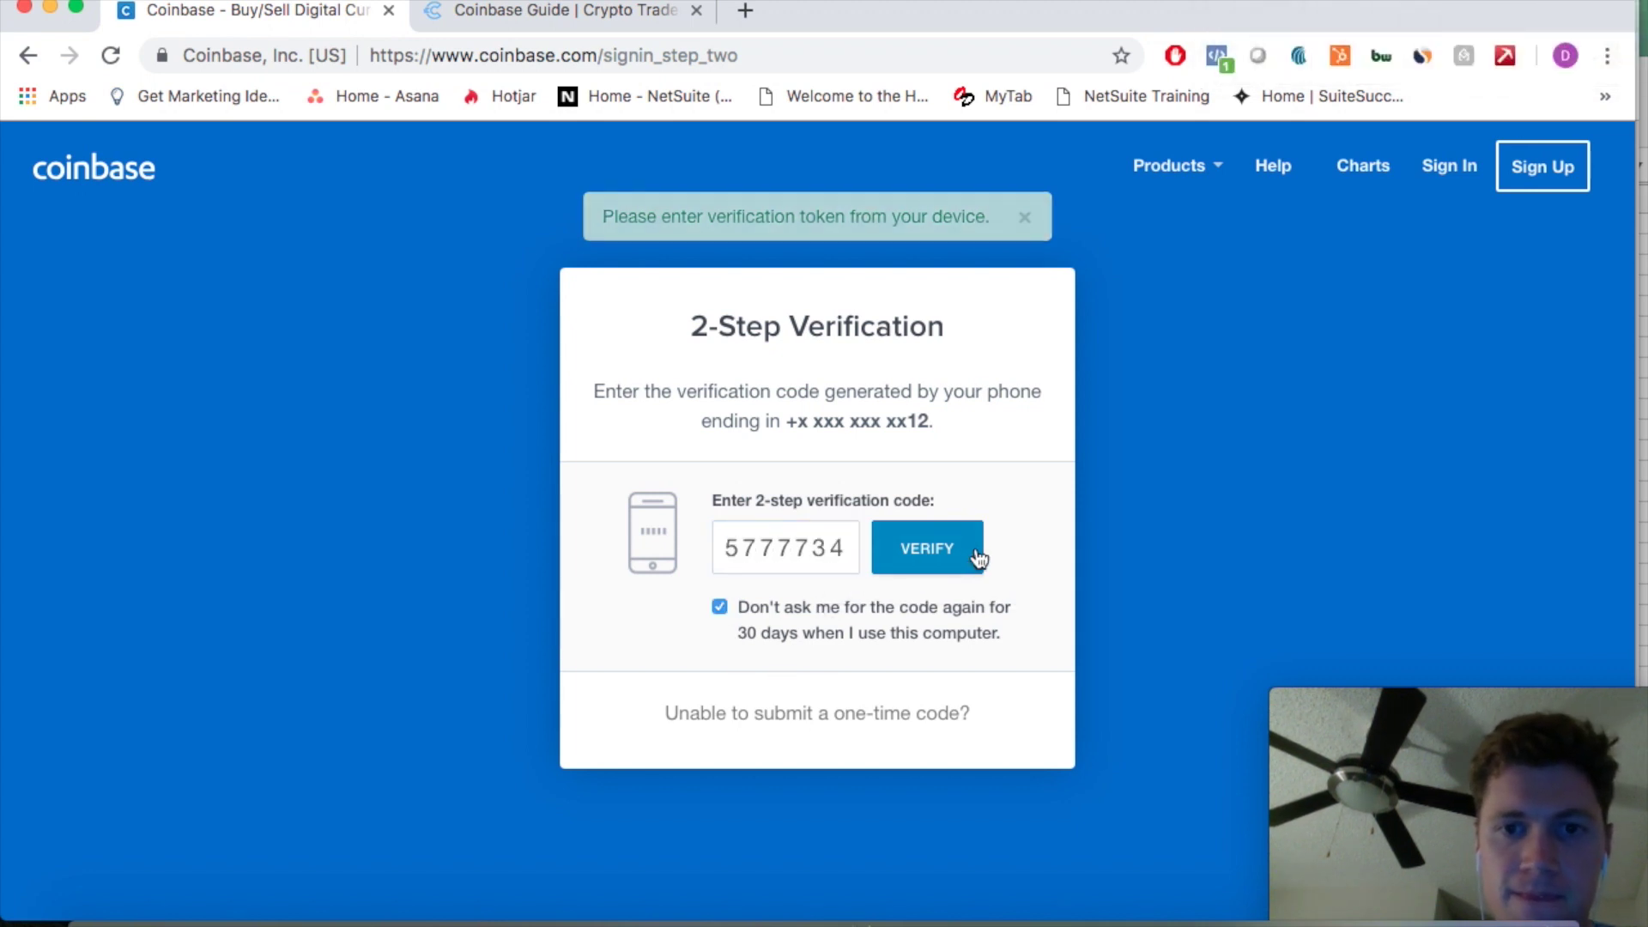
left_click(970, 545)
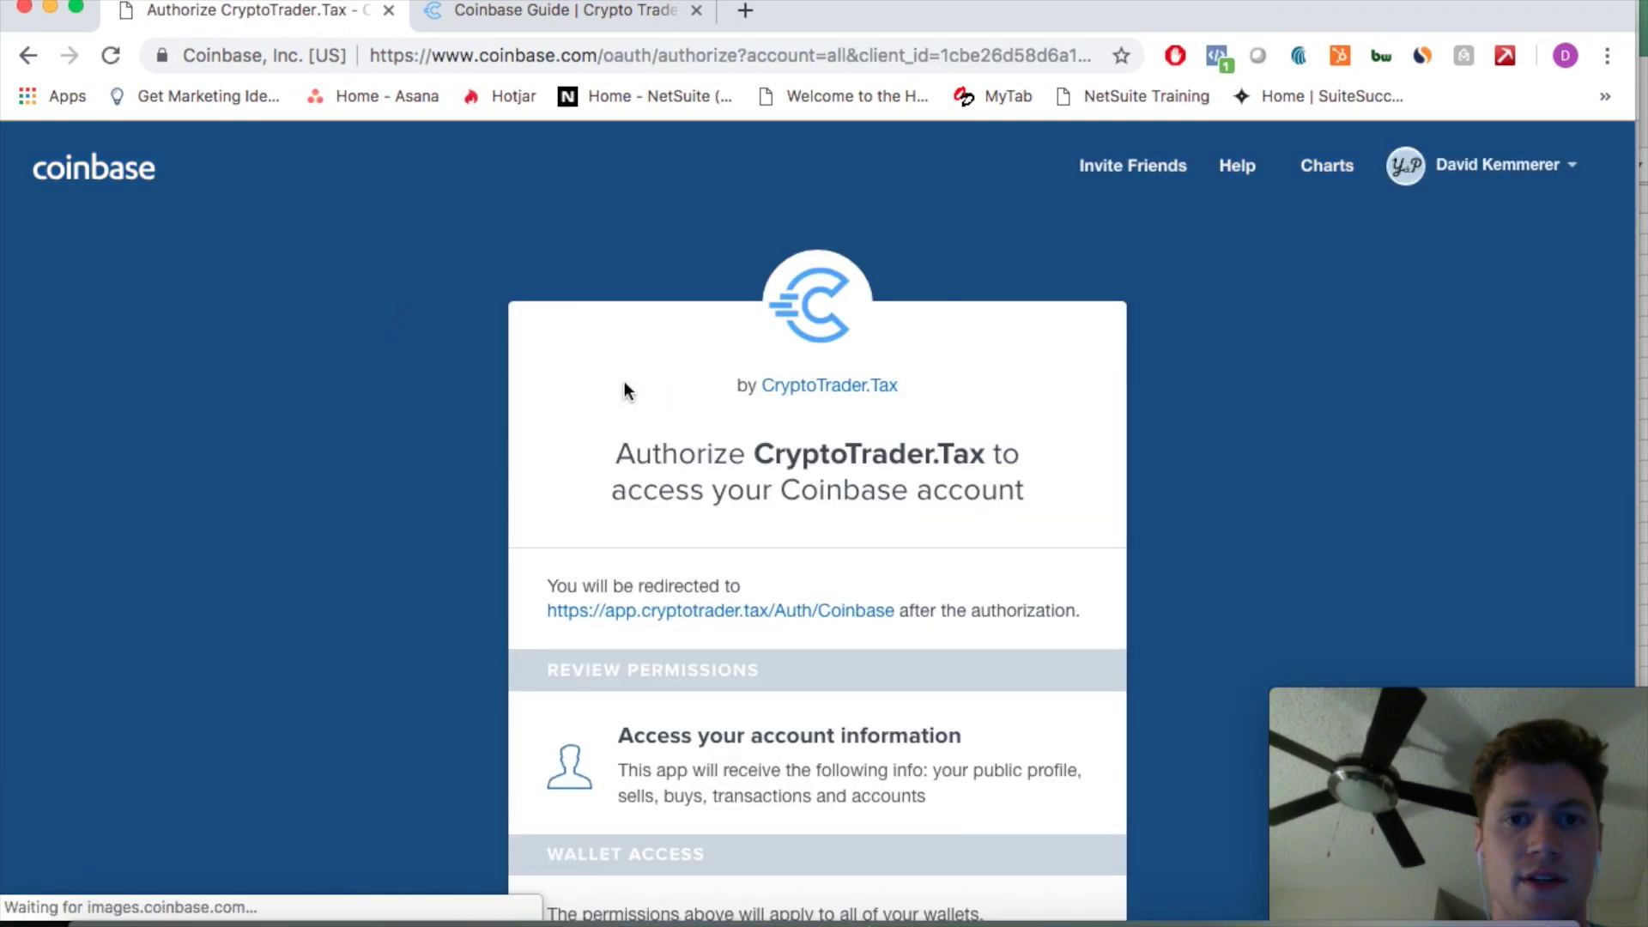
scroll(642, 548, "down", 3)
left_click(744, 805)
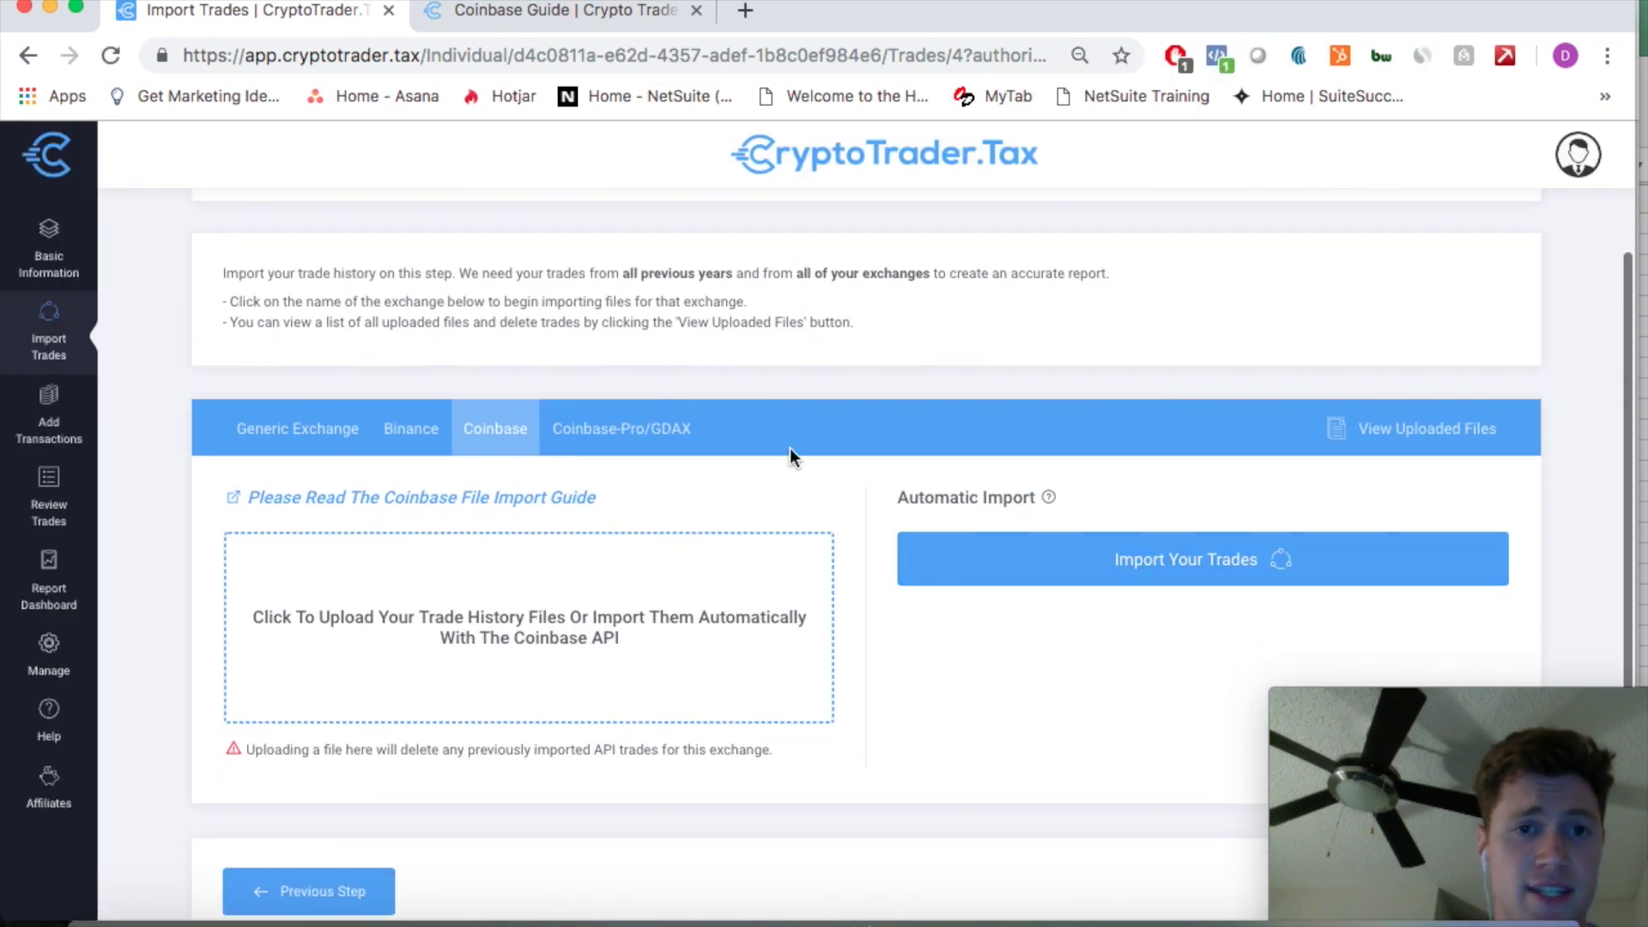
Import the Coinbase trades via API and dismiss the 11-trades success message.
left_click(1116, 559)
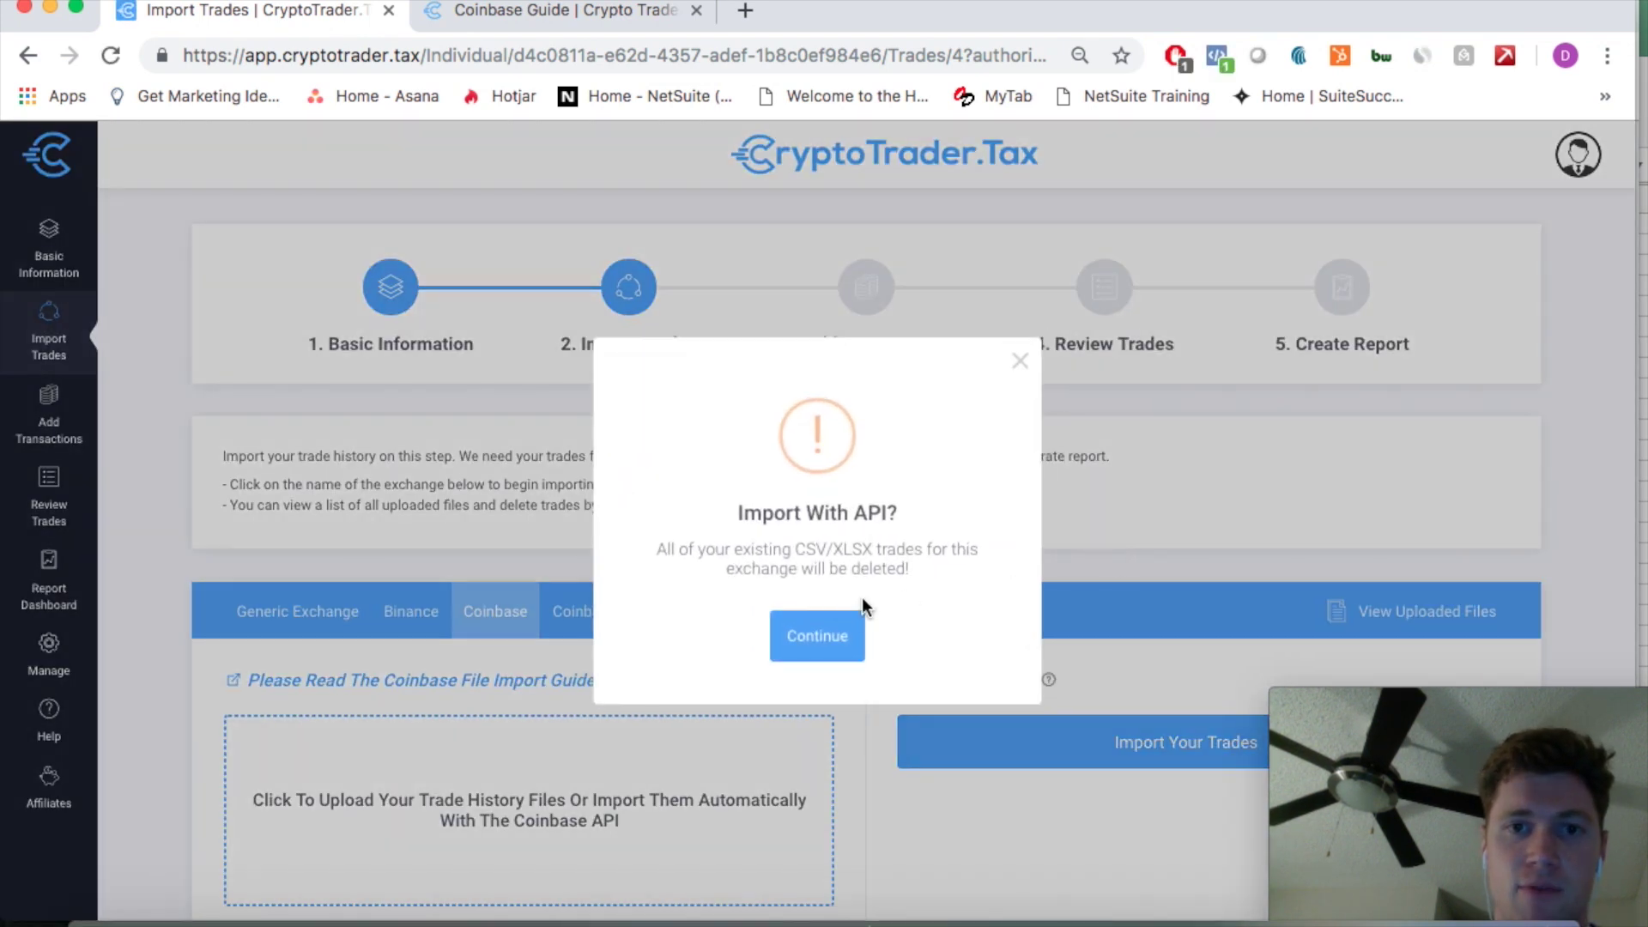
left_click(820, 639)
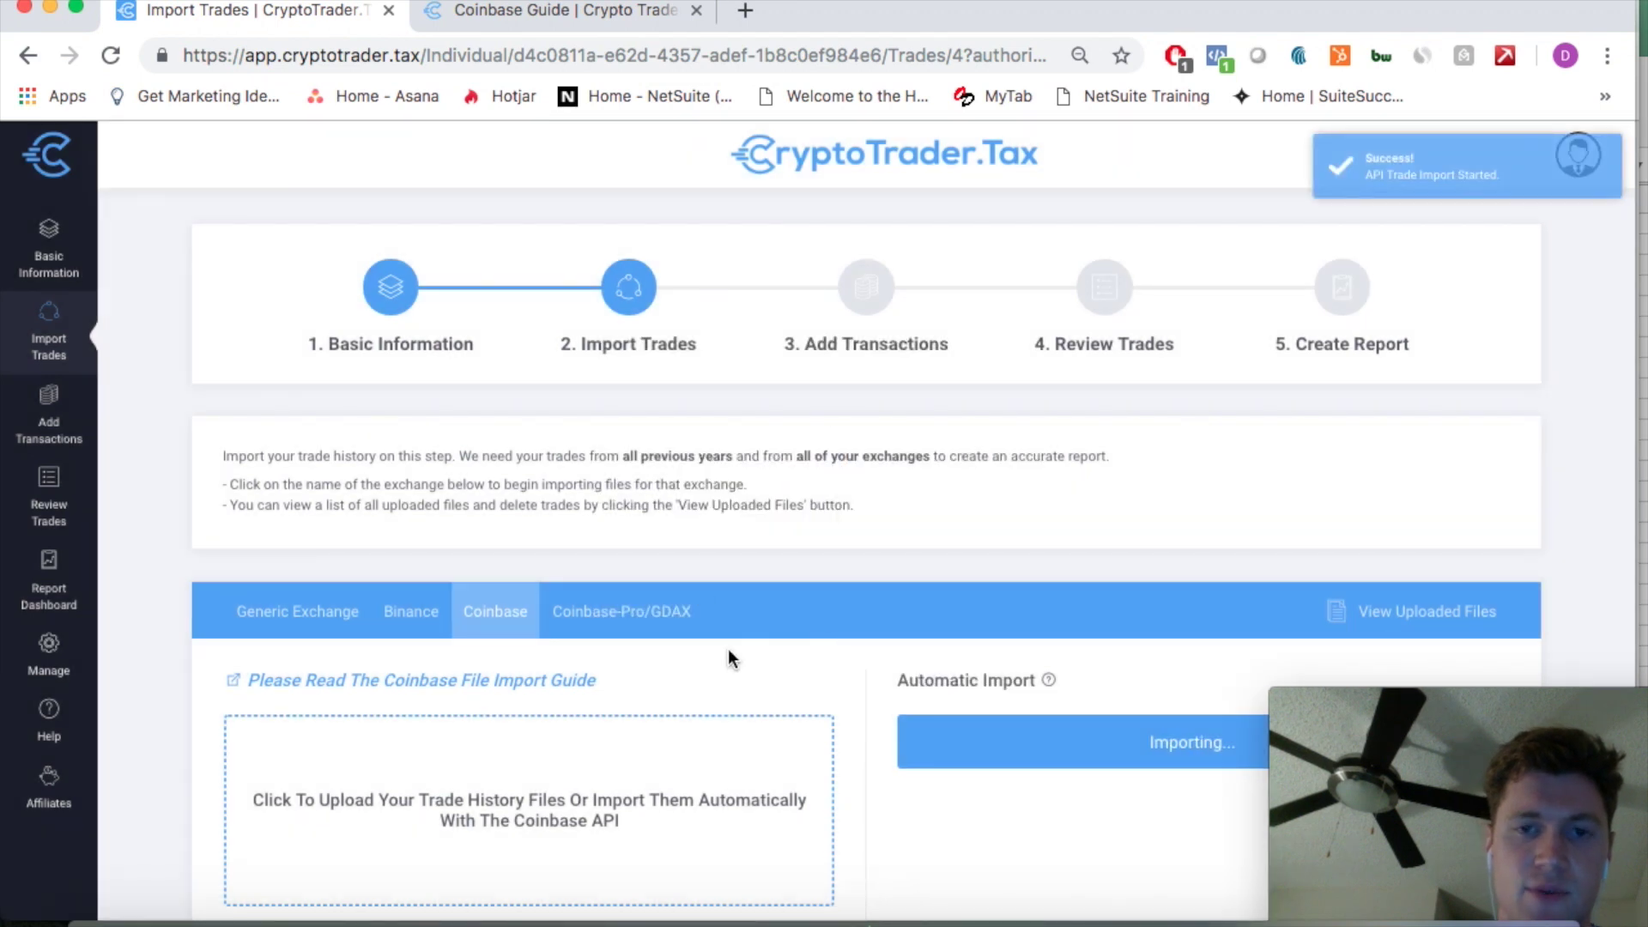
scroll(727, 652, "down", 2)
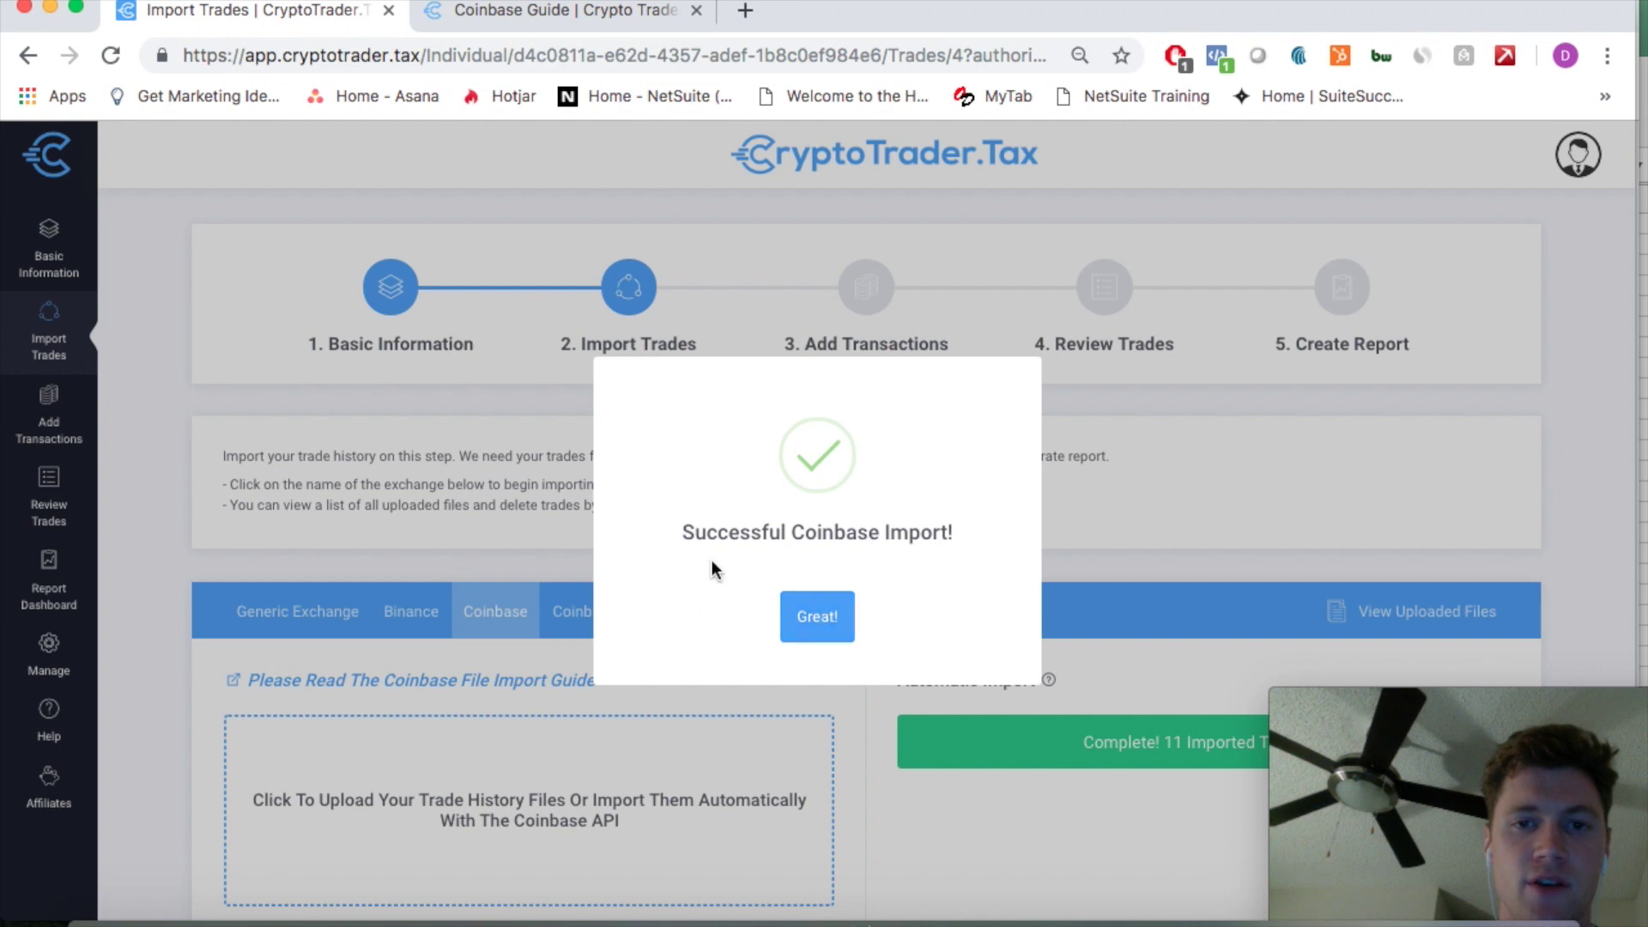
left_click(816, 620)
scroll(703, 640, "down", 3)
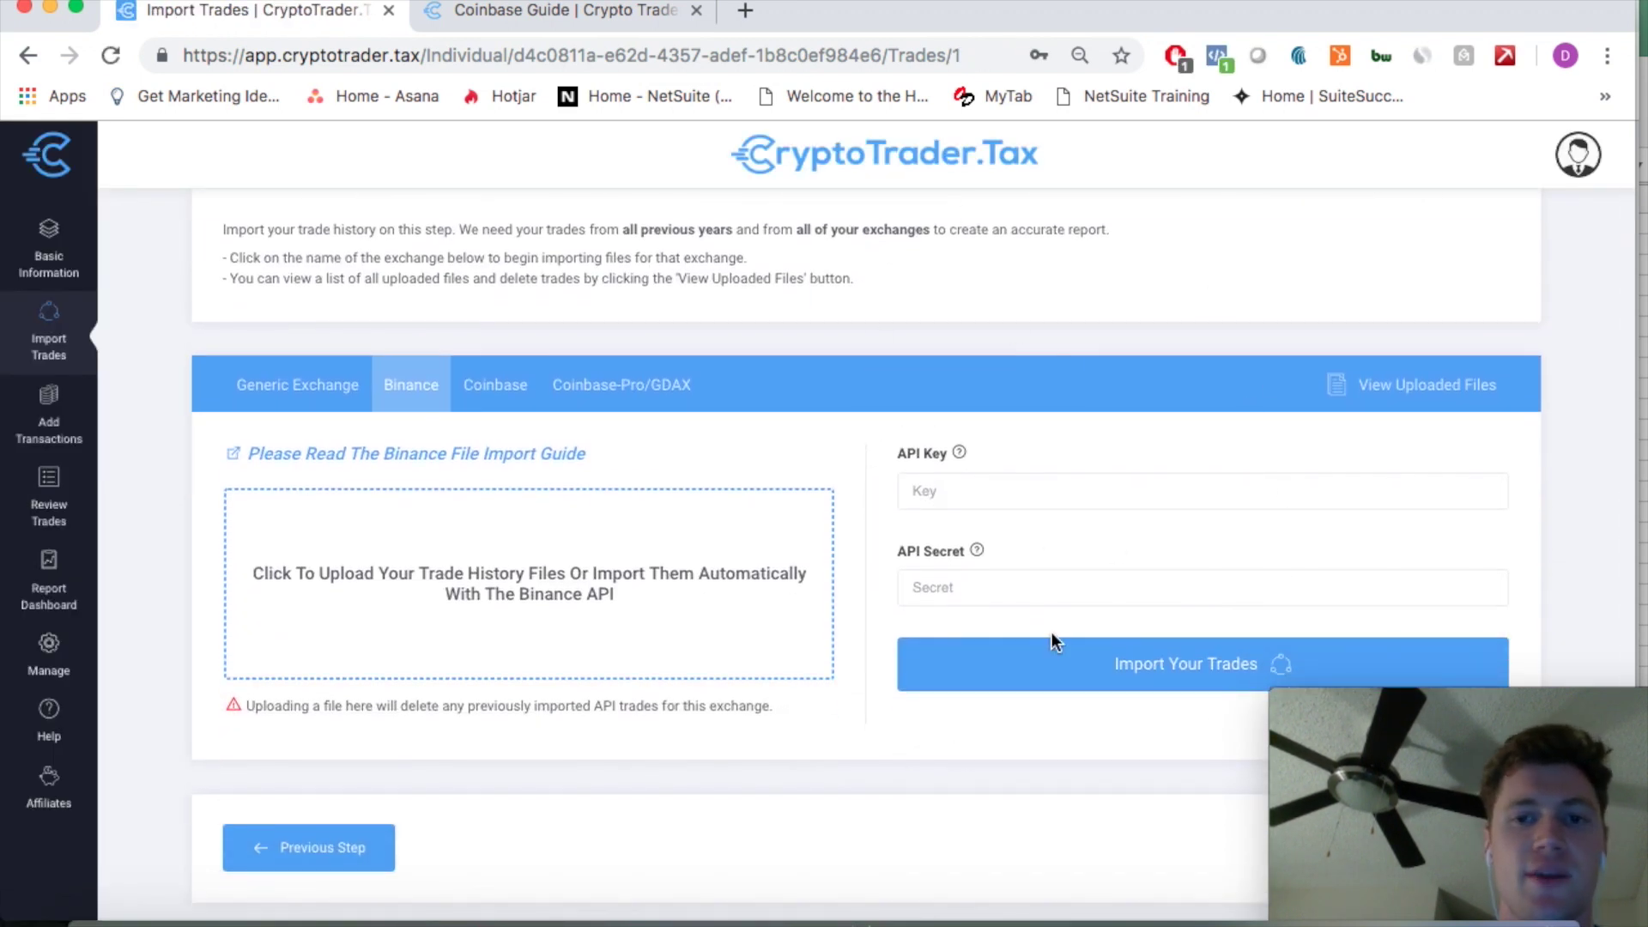
Open the Binance file import guide and scroll to its CSV export steps.
scroll(510, 617, "up", 1)
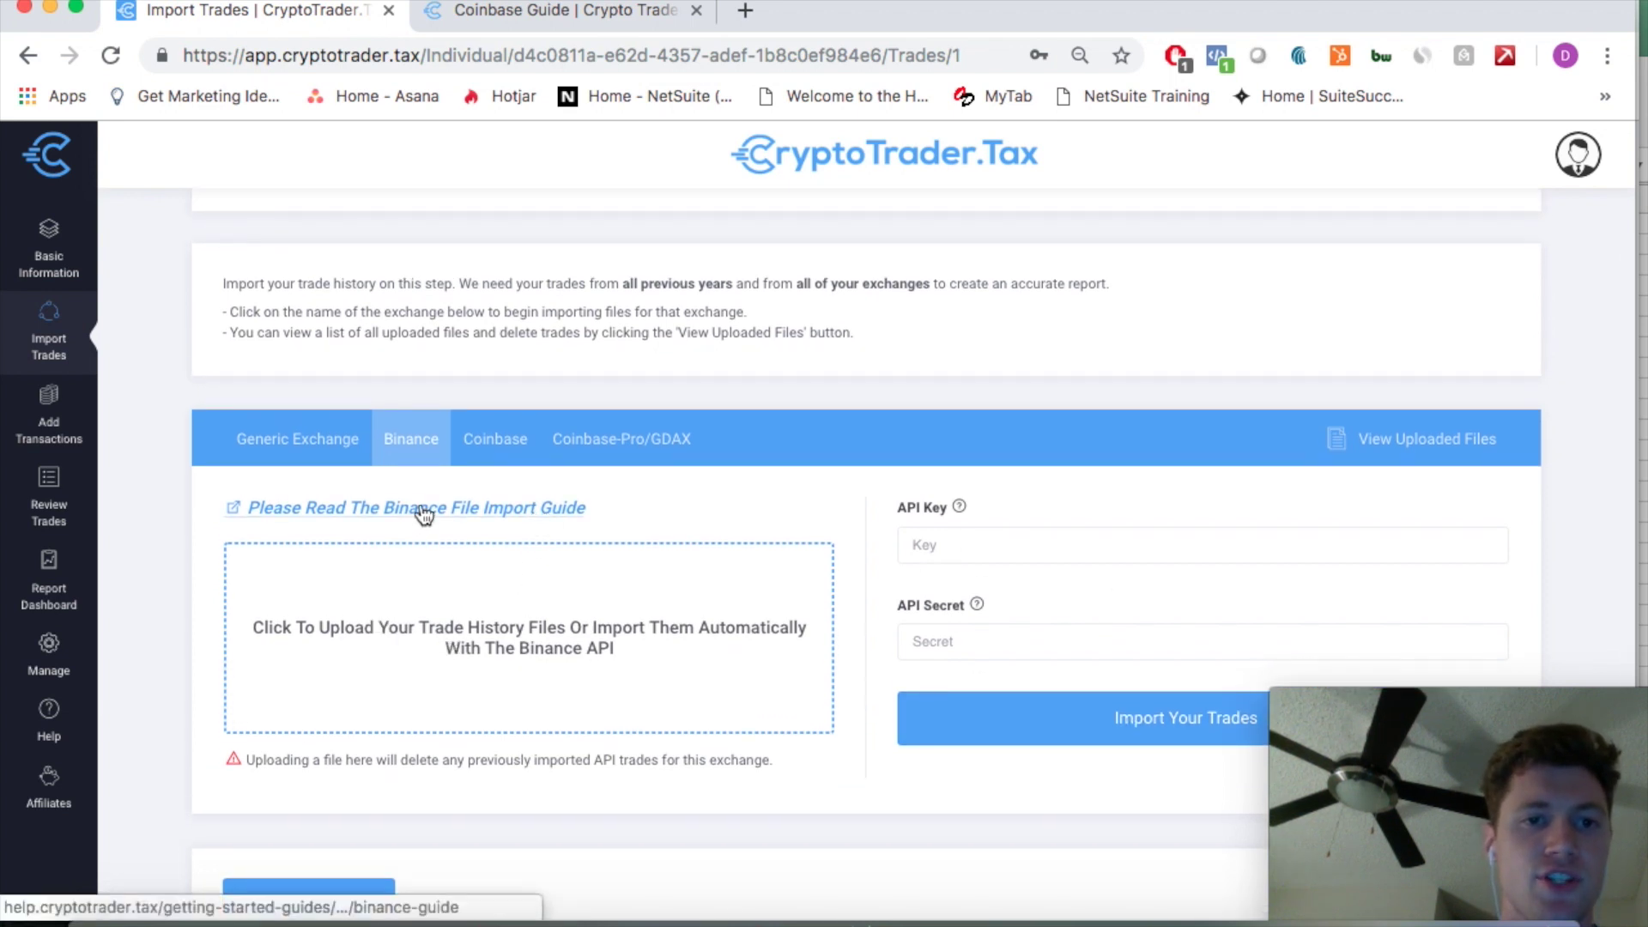
left_click(423, 508)
scroll(511, 483, "down", 11)
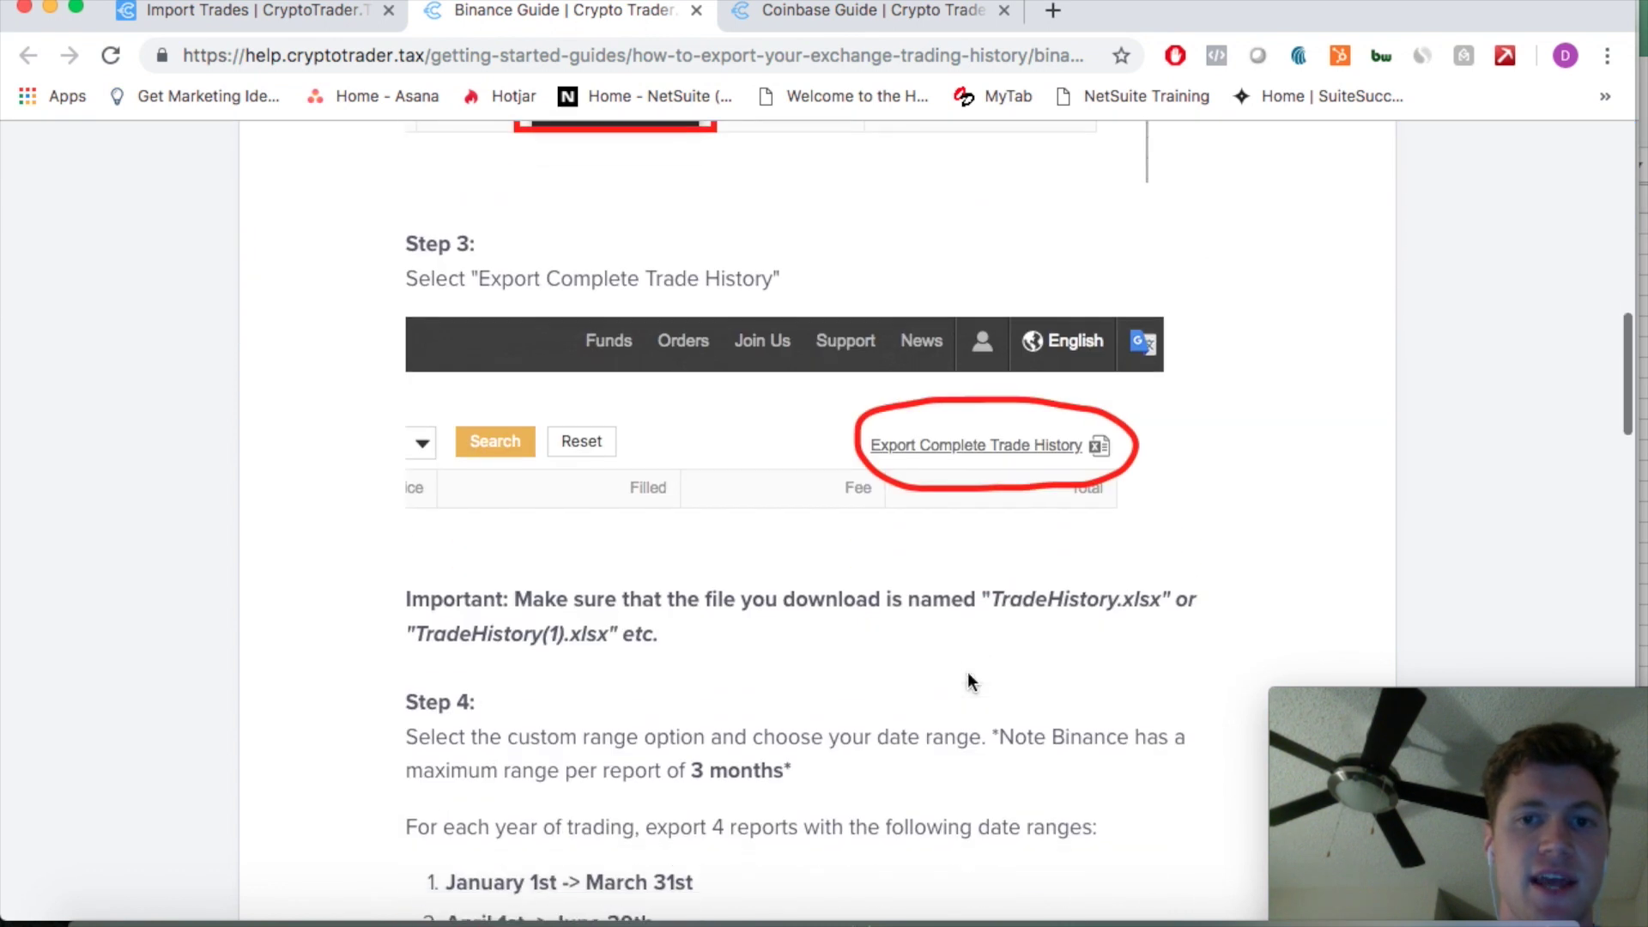
Return to the Import Trades tab and view the Coinbase-Pro/GDAX file upload section.
scroll(968, 466, "down", 10)
scroll(969, 466, "up", 3)
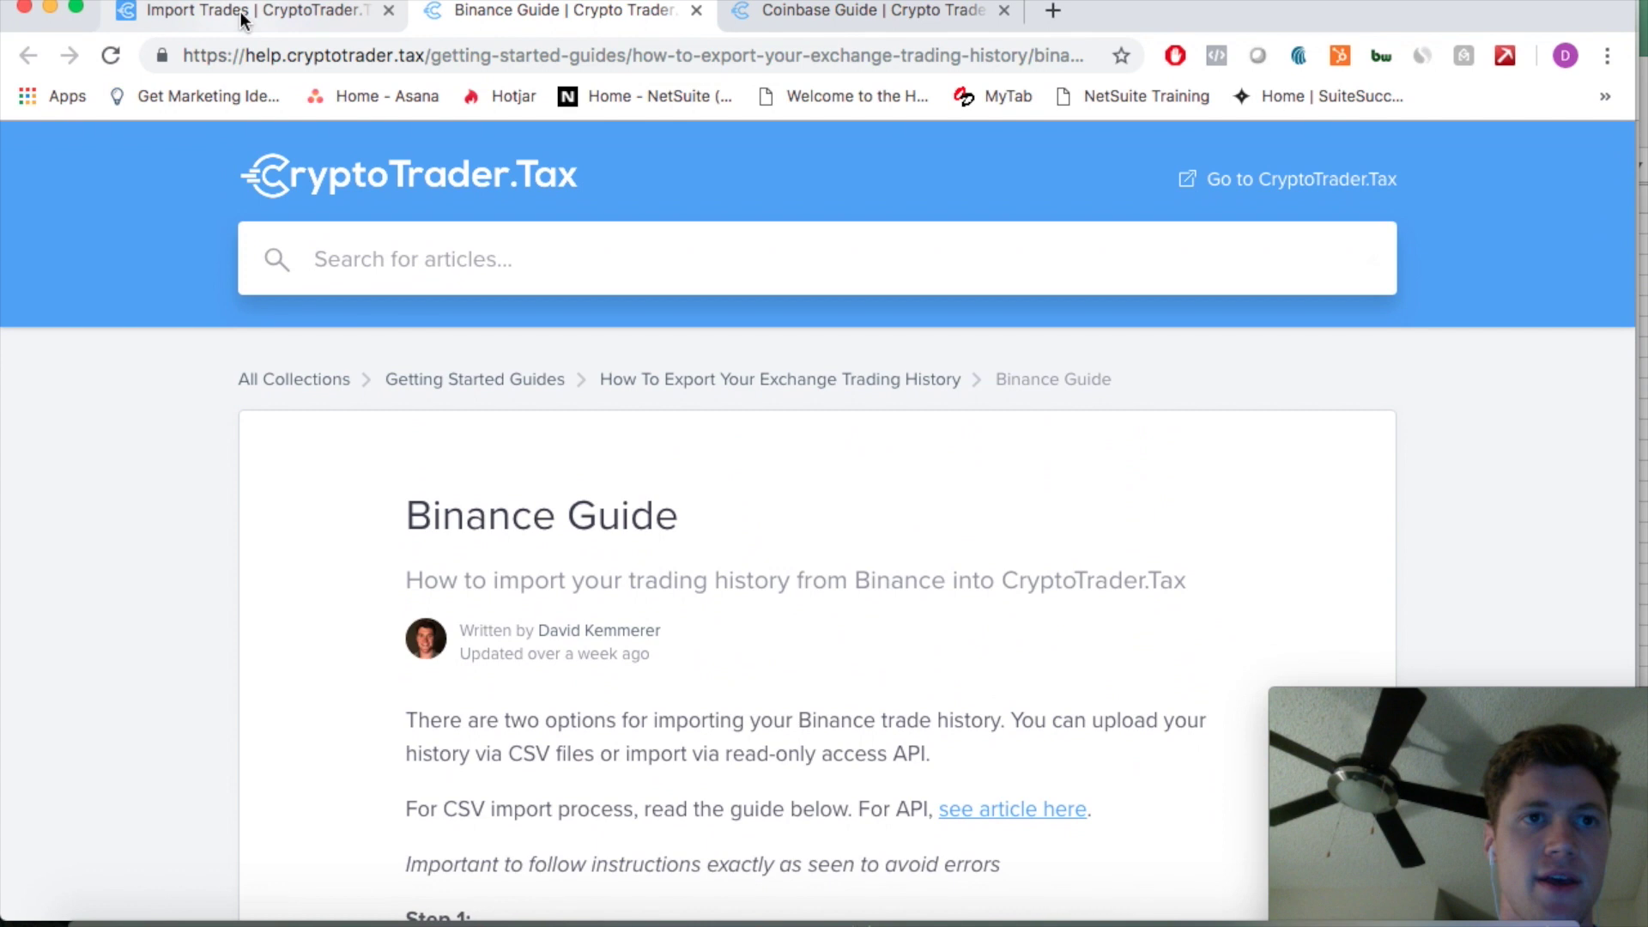
left_click(243, 12)
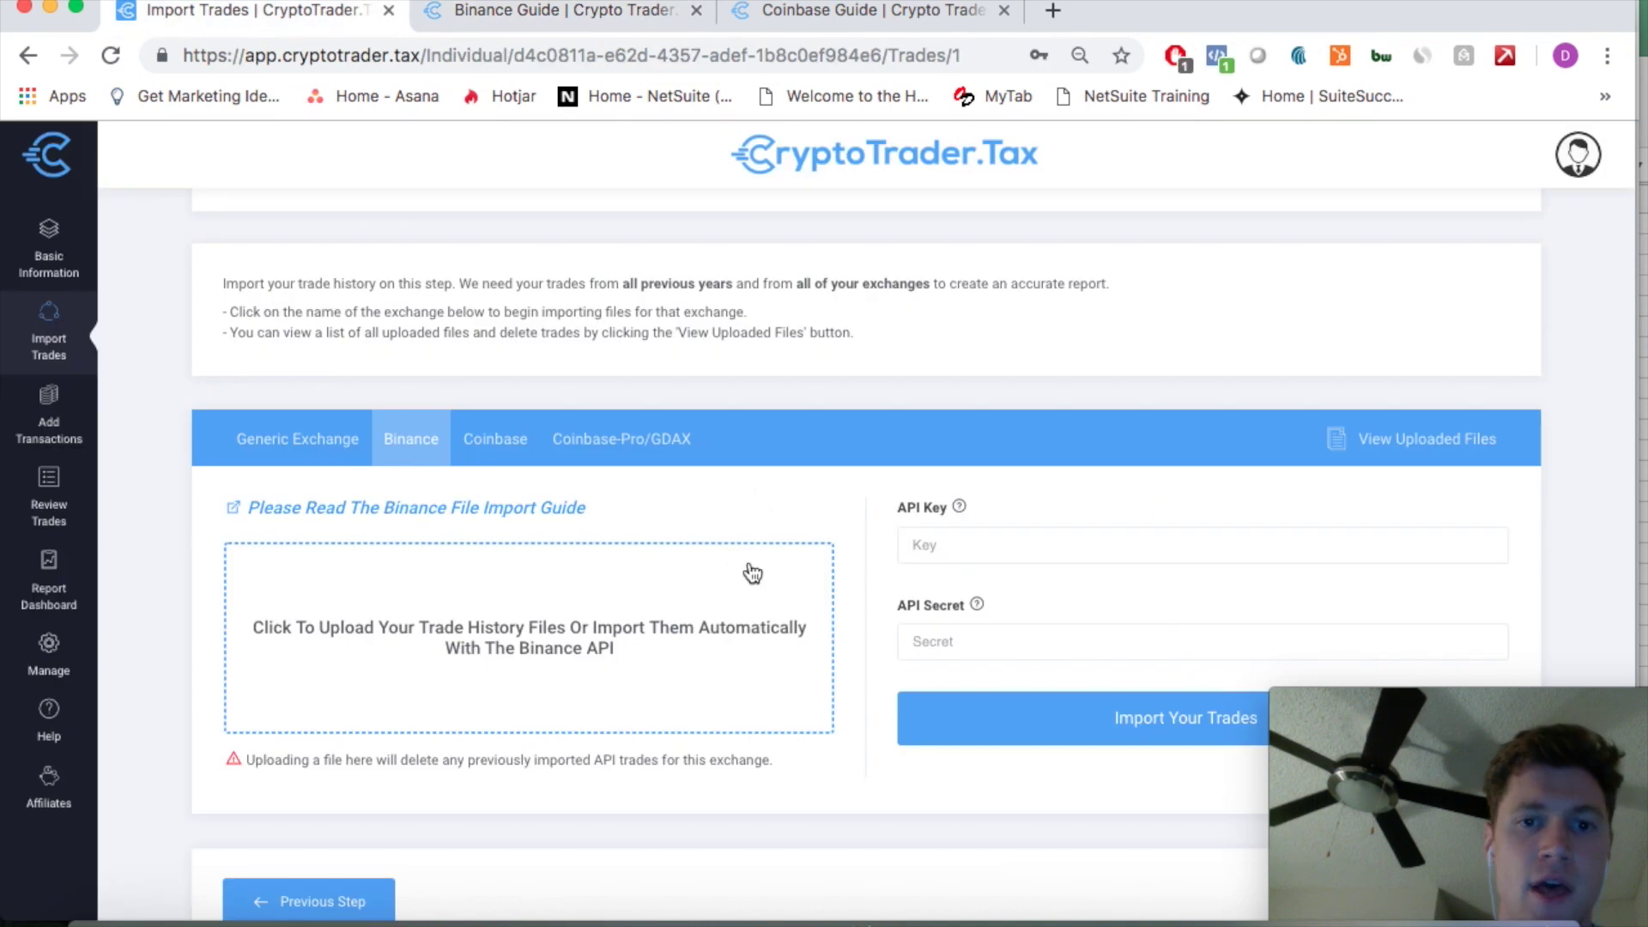
left_click(615, 461)
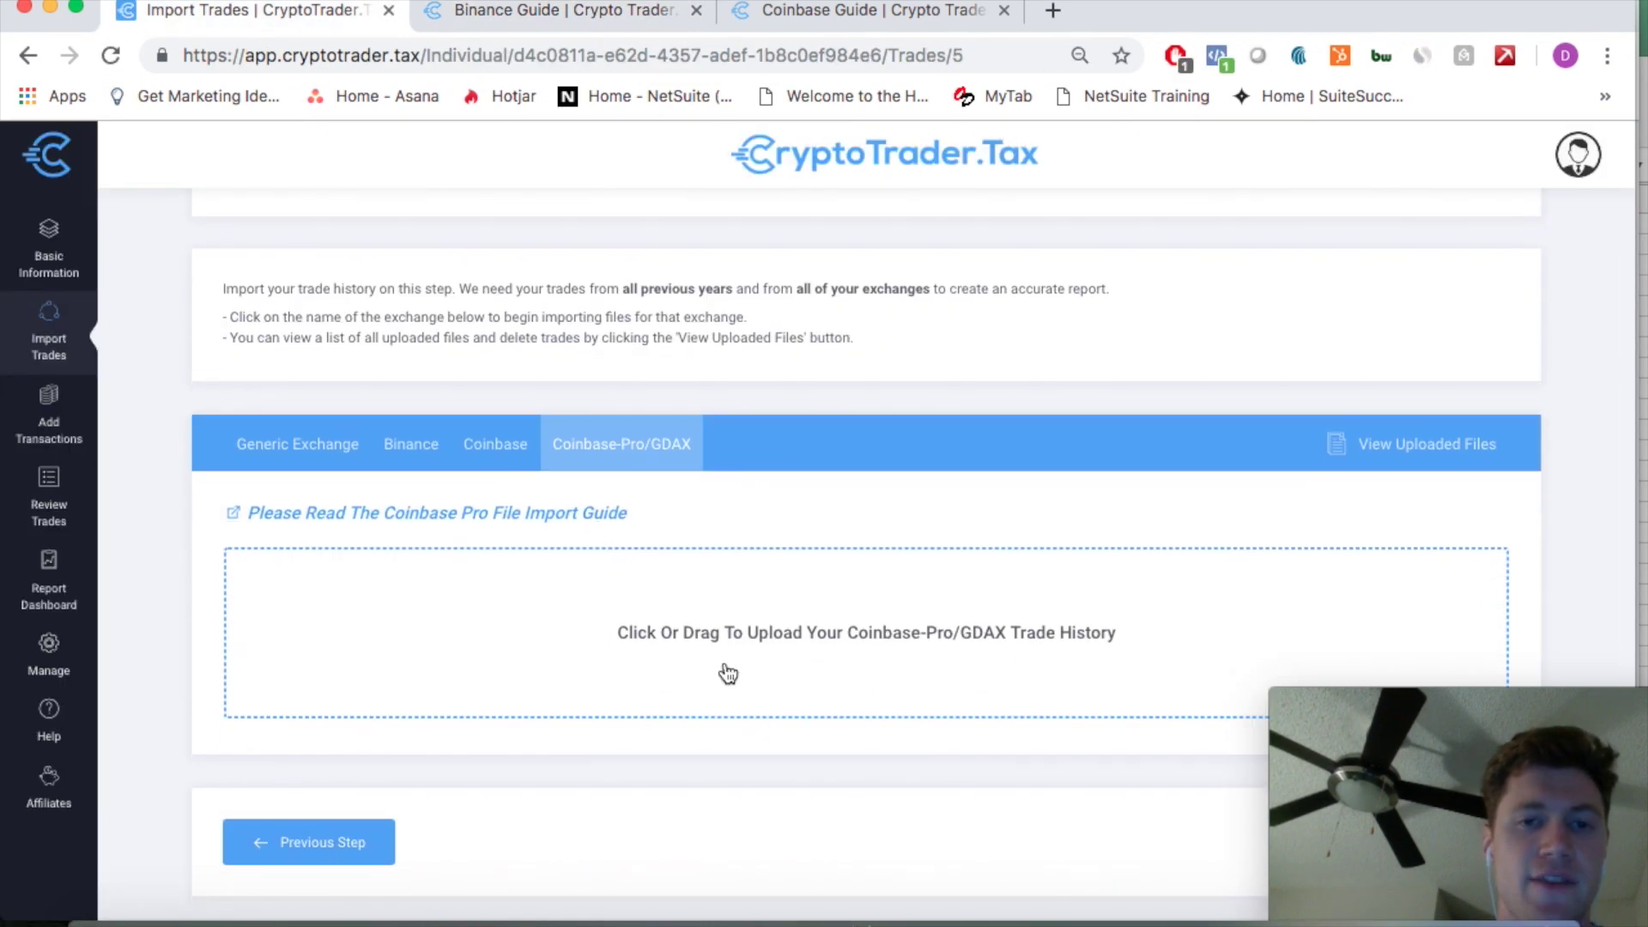
scroll(802, 477, "up", 3)
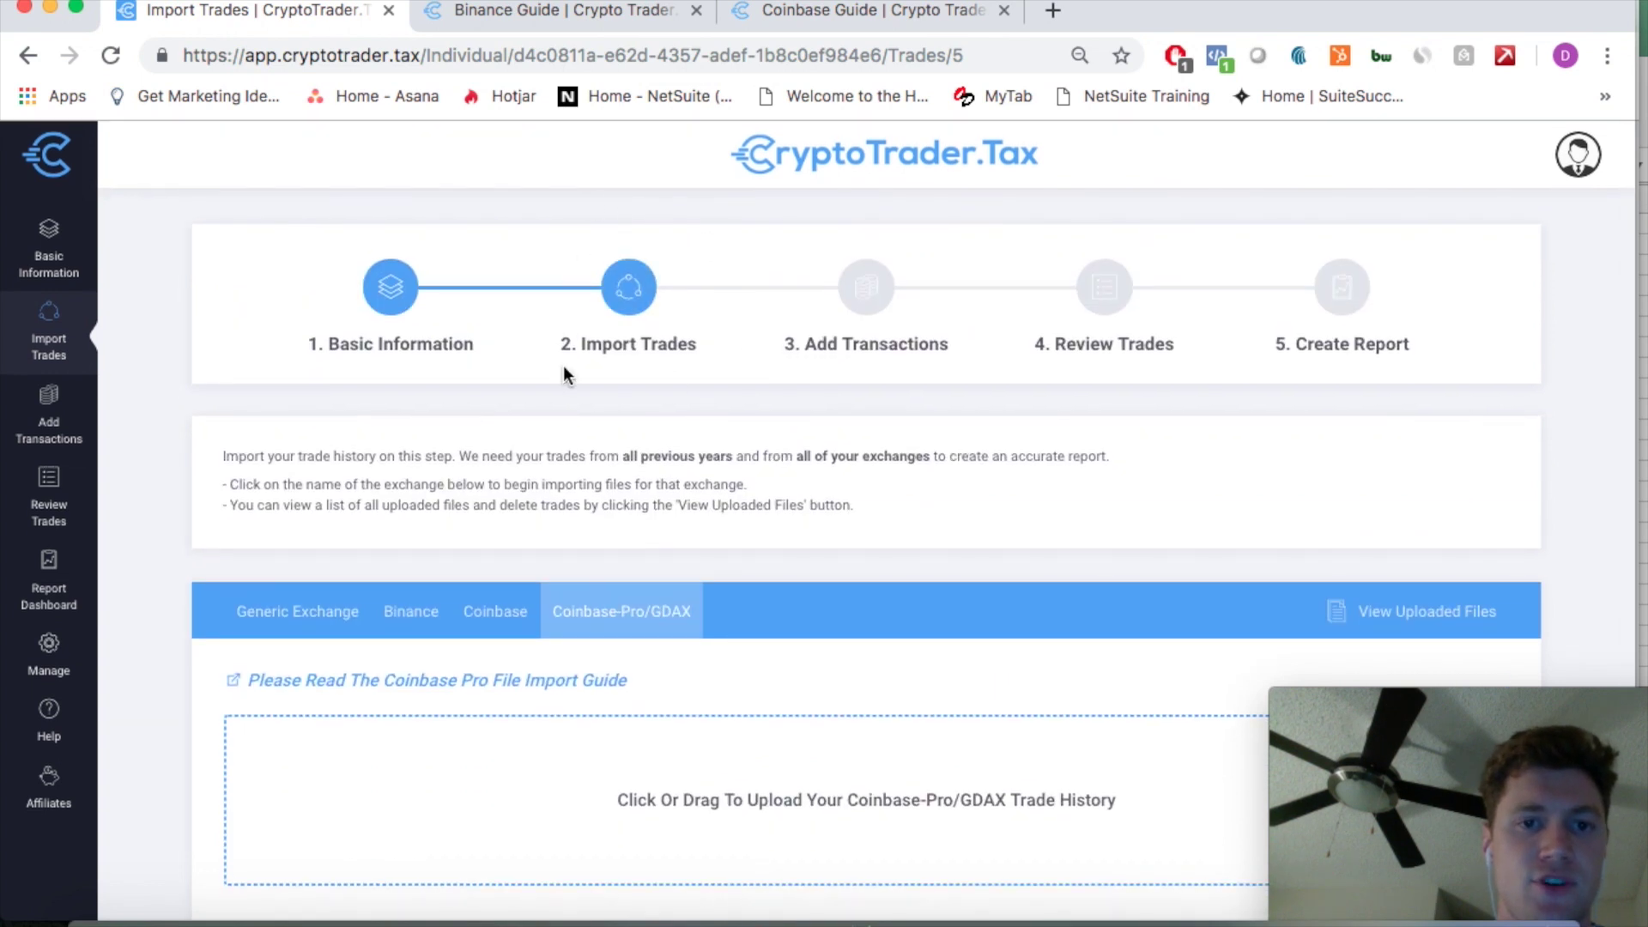
scroll(559, 326, "down", 3)
mouse_move(1295, 707)
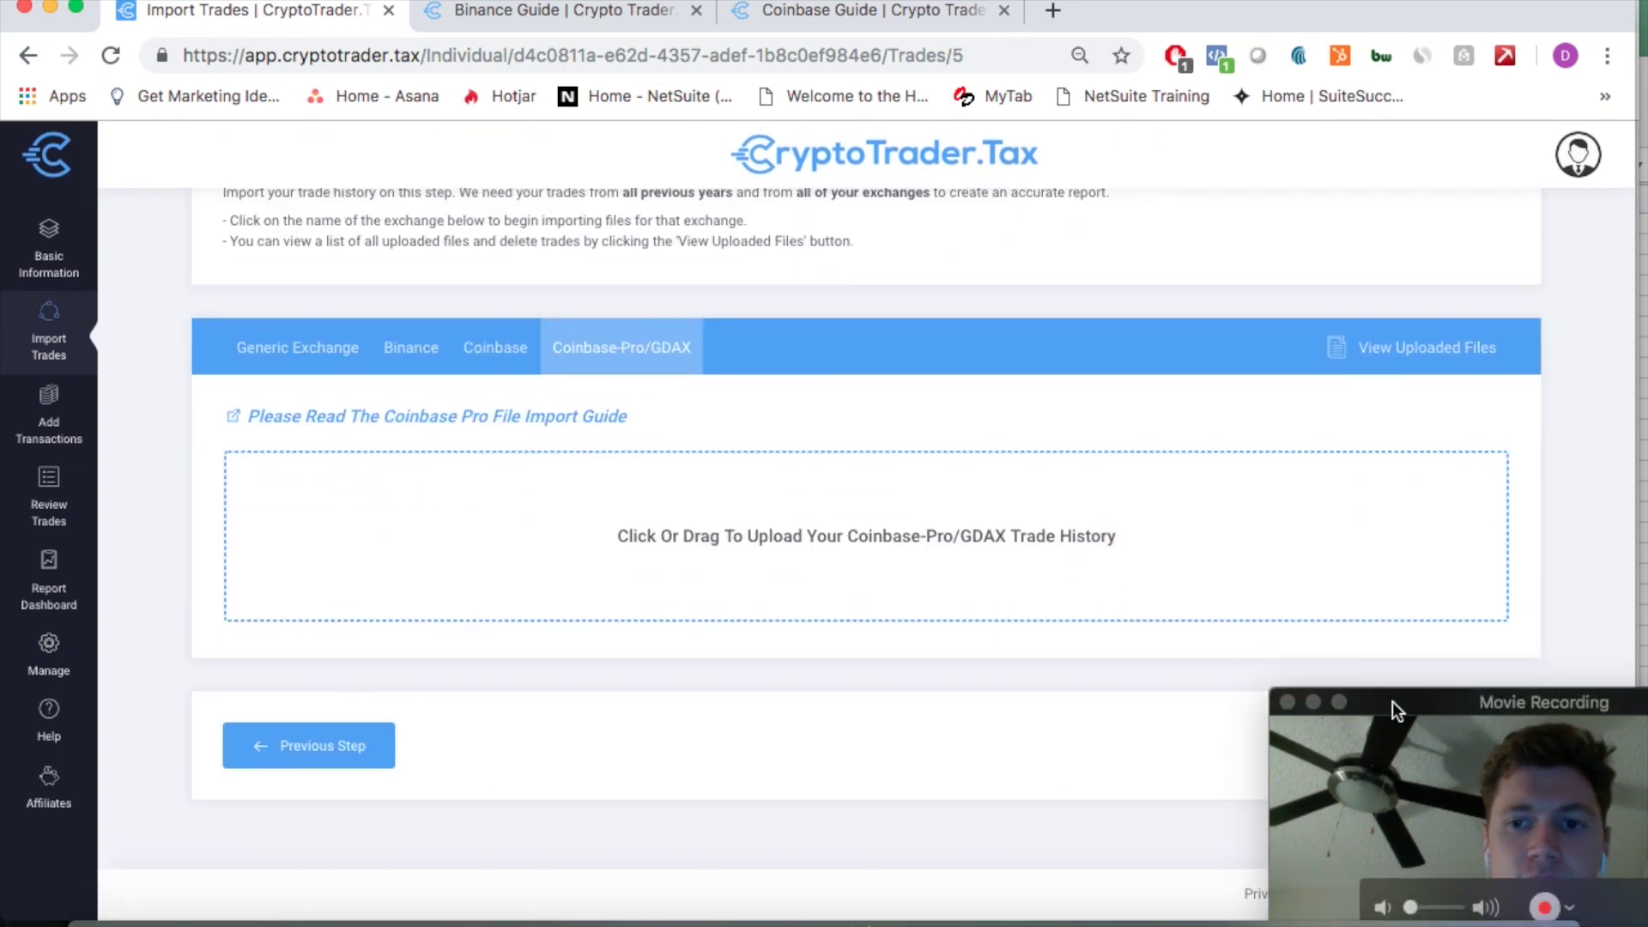
left_click_drag(1393, 702, 1373, 233)
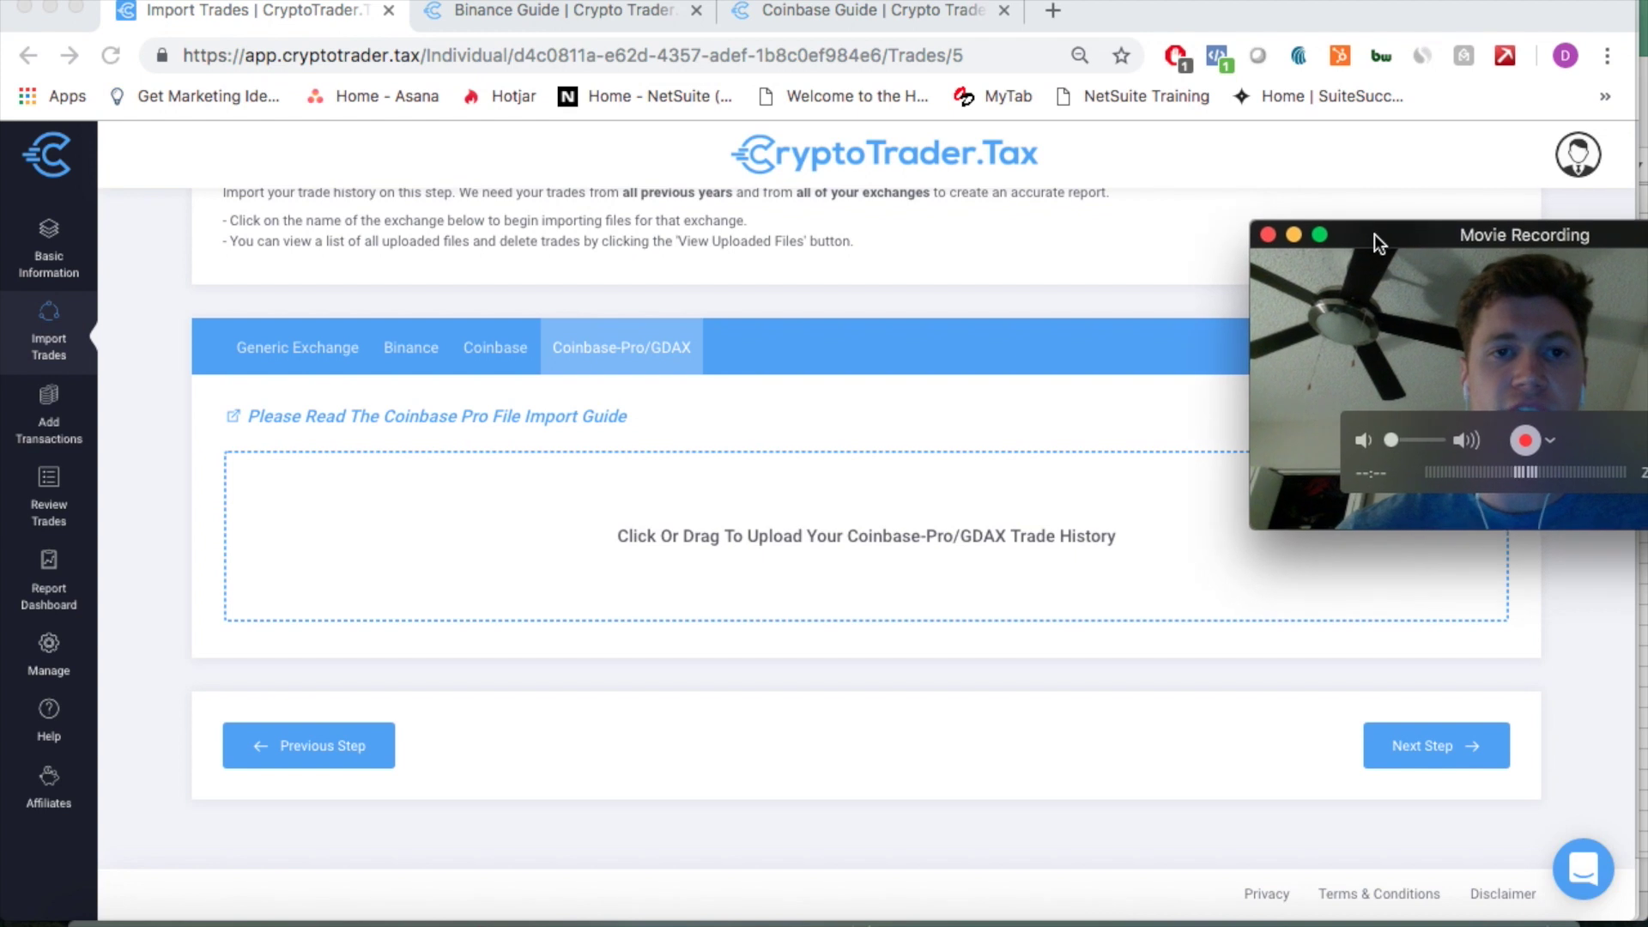
scroll(879, 455, "up", 3)
scroll(879, 453, "down", 3)
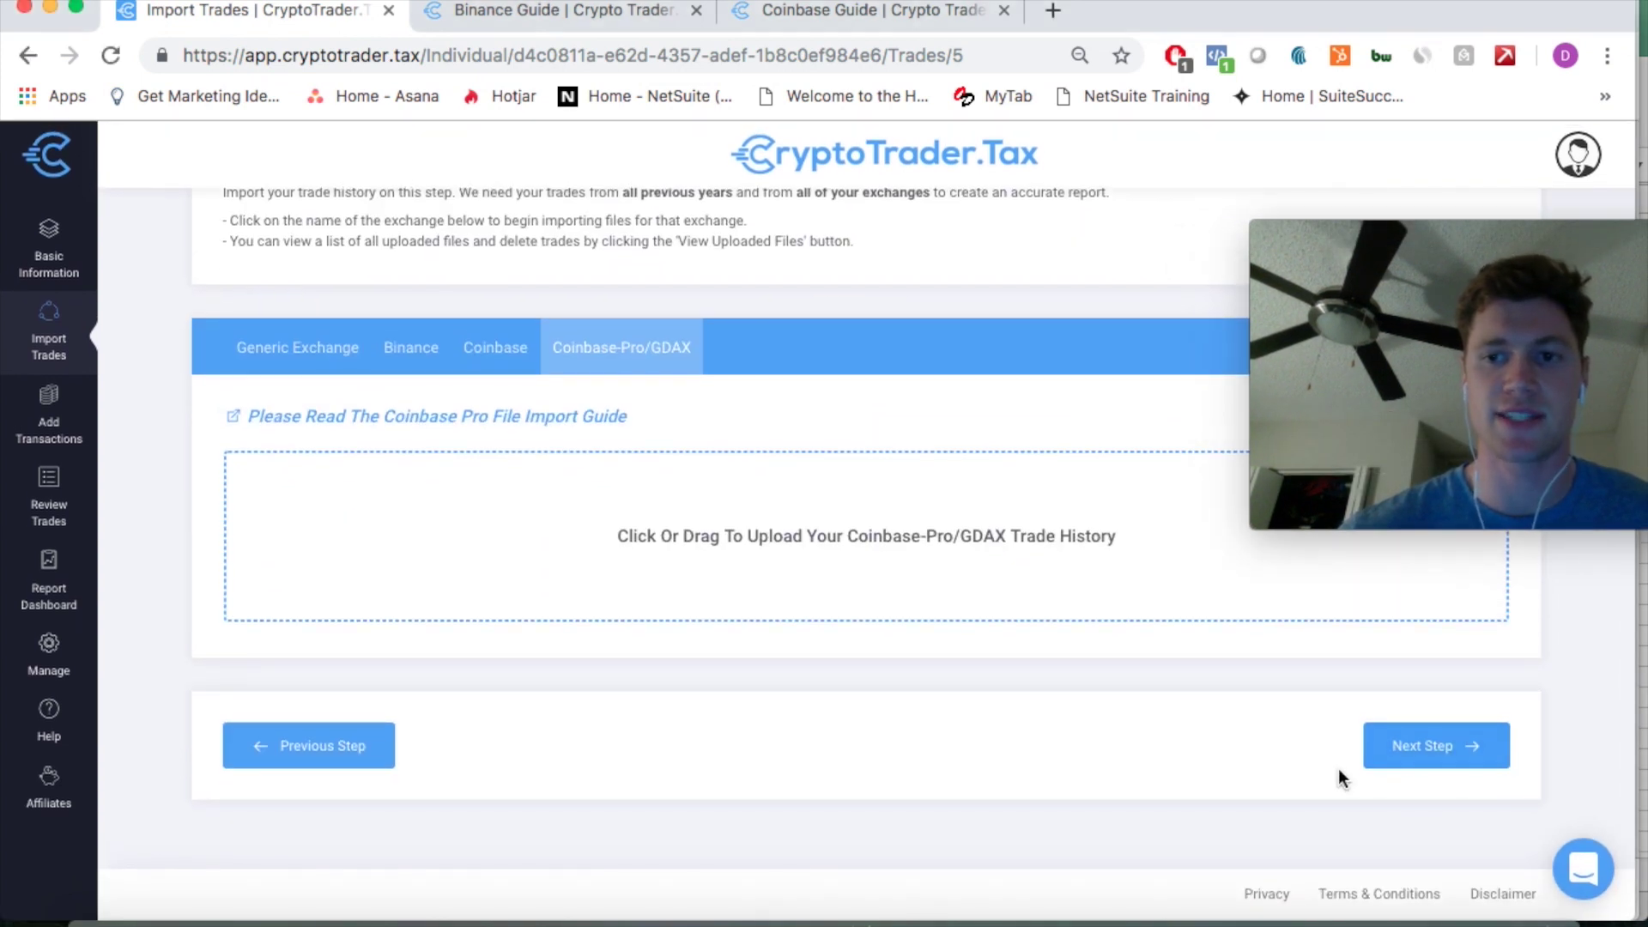
Continue to Add Transactions and look over the empty Incoming and Outgoing Transactions tables.
left_click(1412, 747)
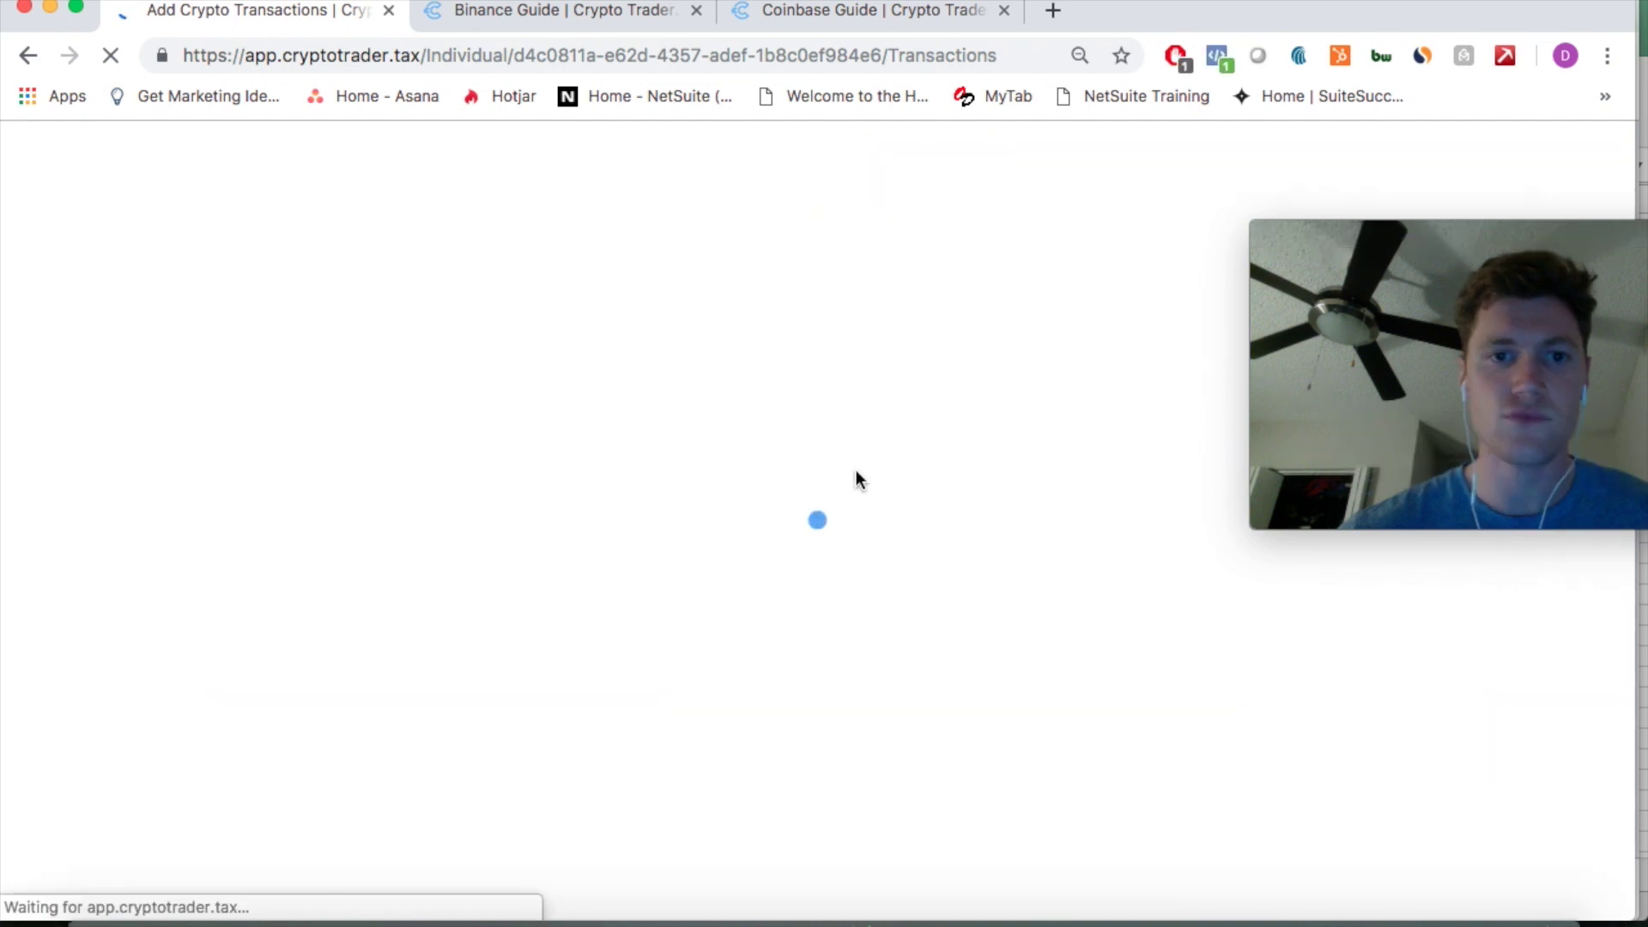
left_click_drag(1399, 233, 1351, 592)
scroll(725, 498, "down", 5)
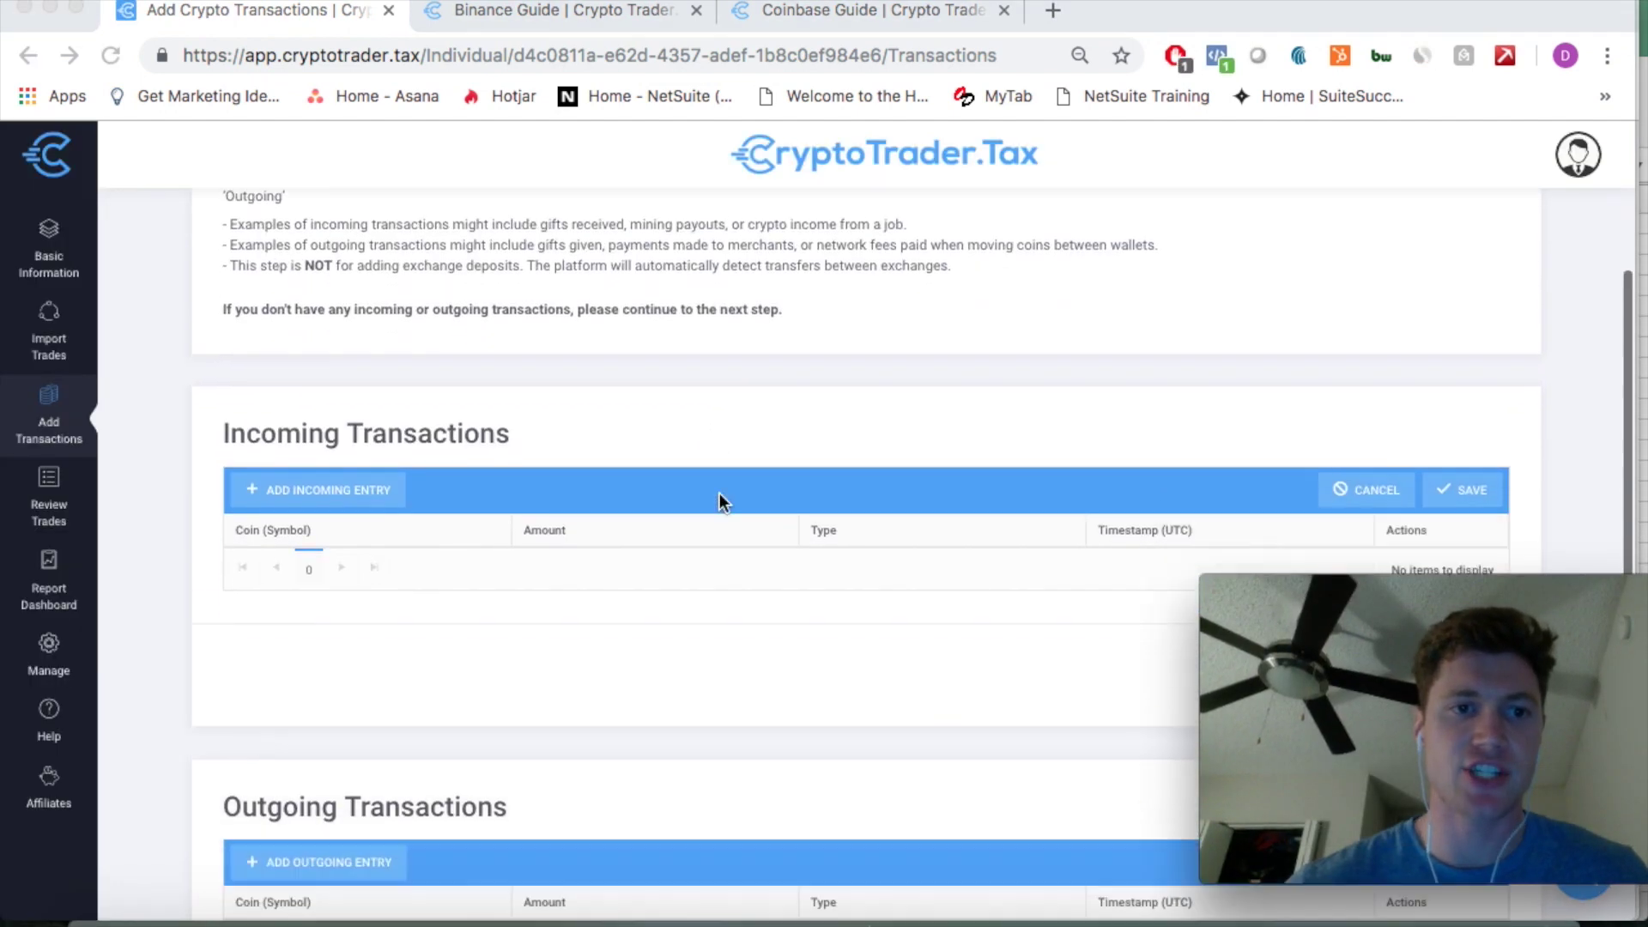
scroll(720, 492, "down", 3)
scroll(719, 493, "up", 6)
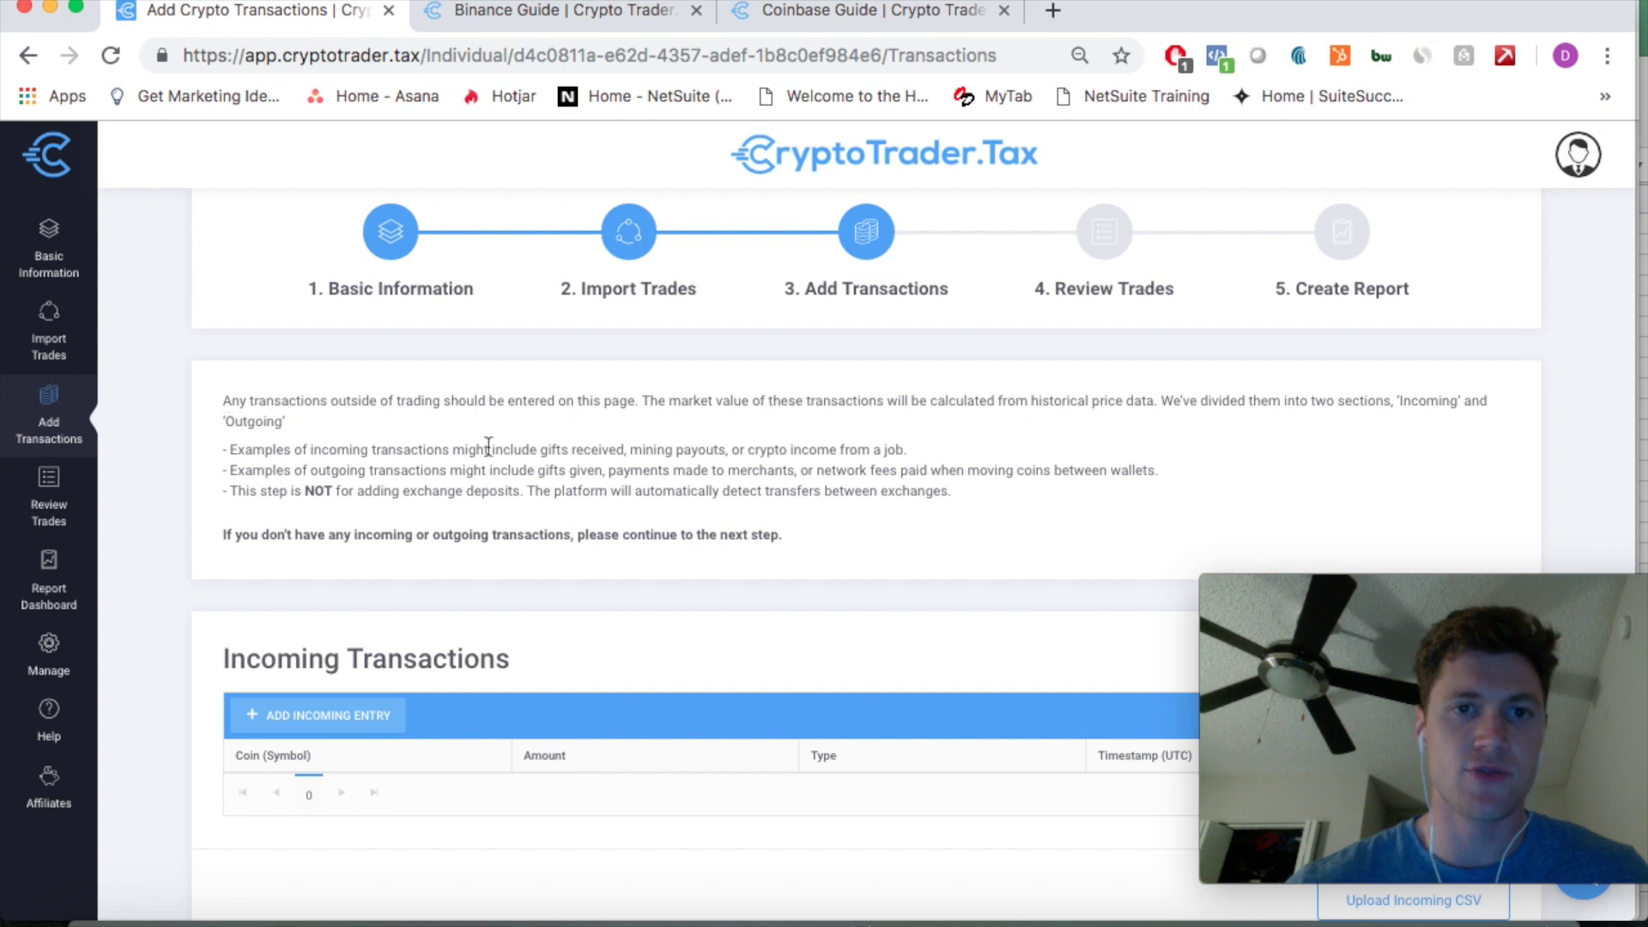
scroll(555, 512, "down", 1)
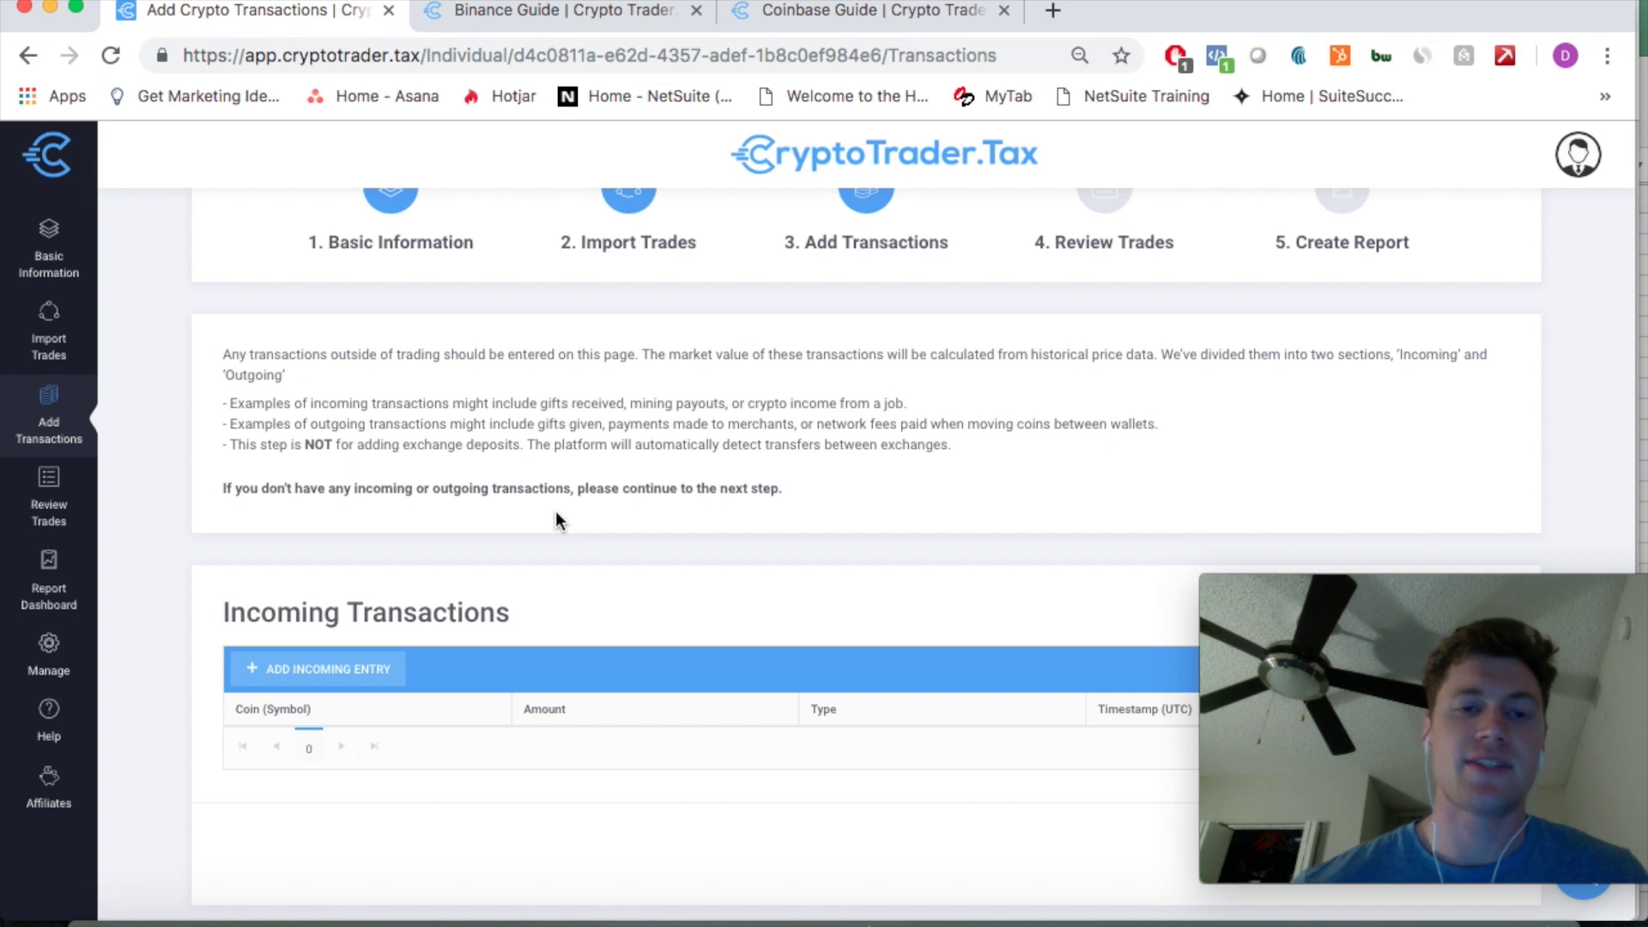
scroll(555, 515, "down", 1)
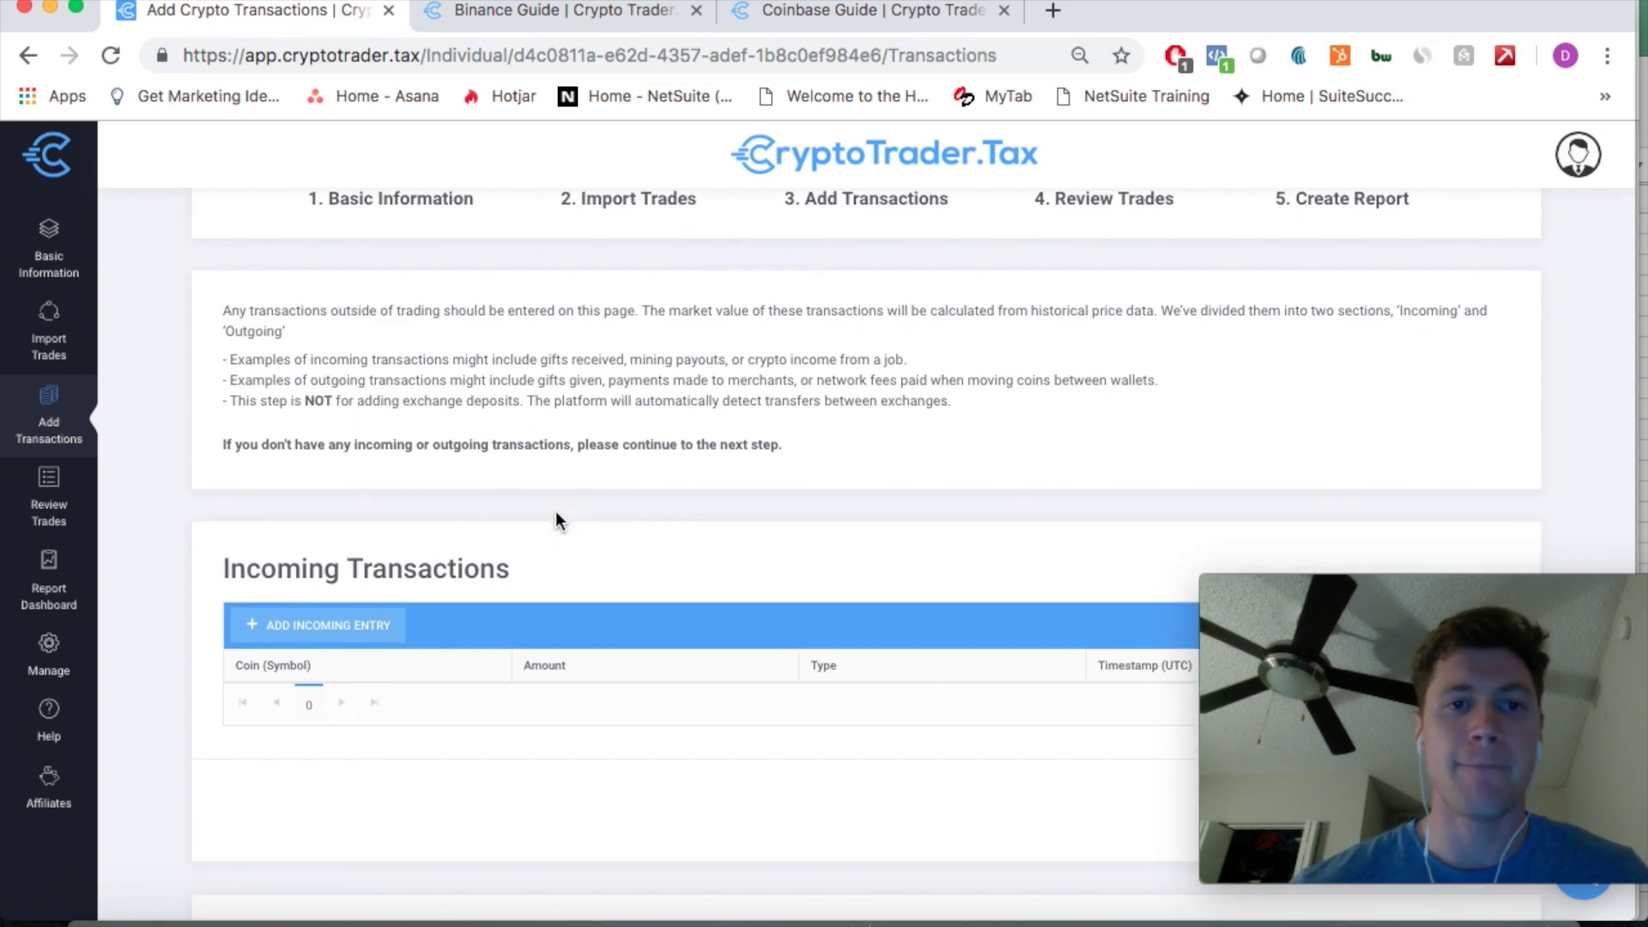
scroll(555, 514, "down", 5)
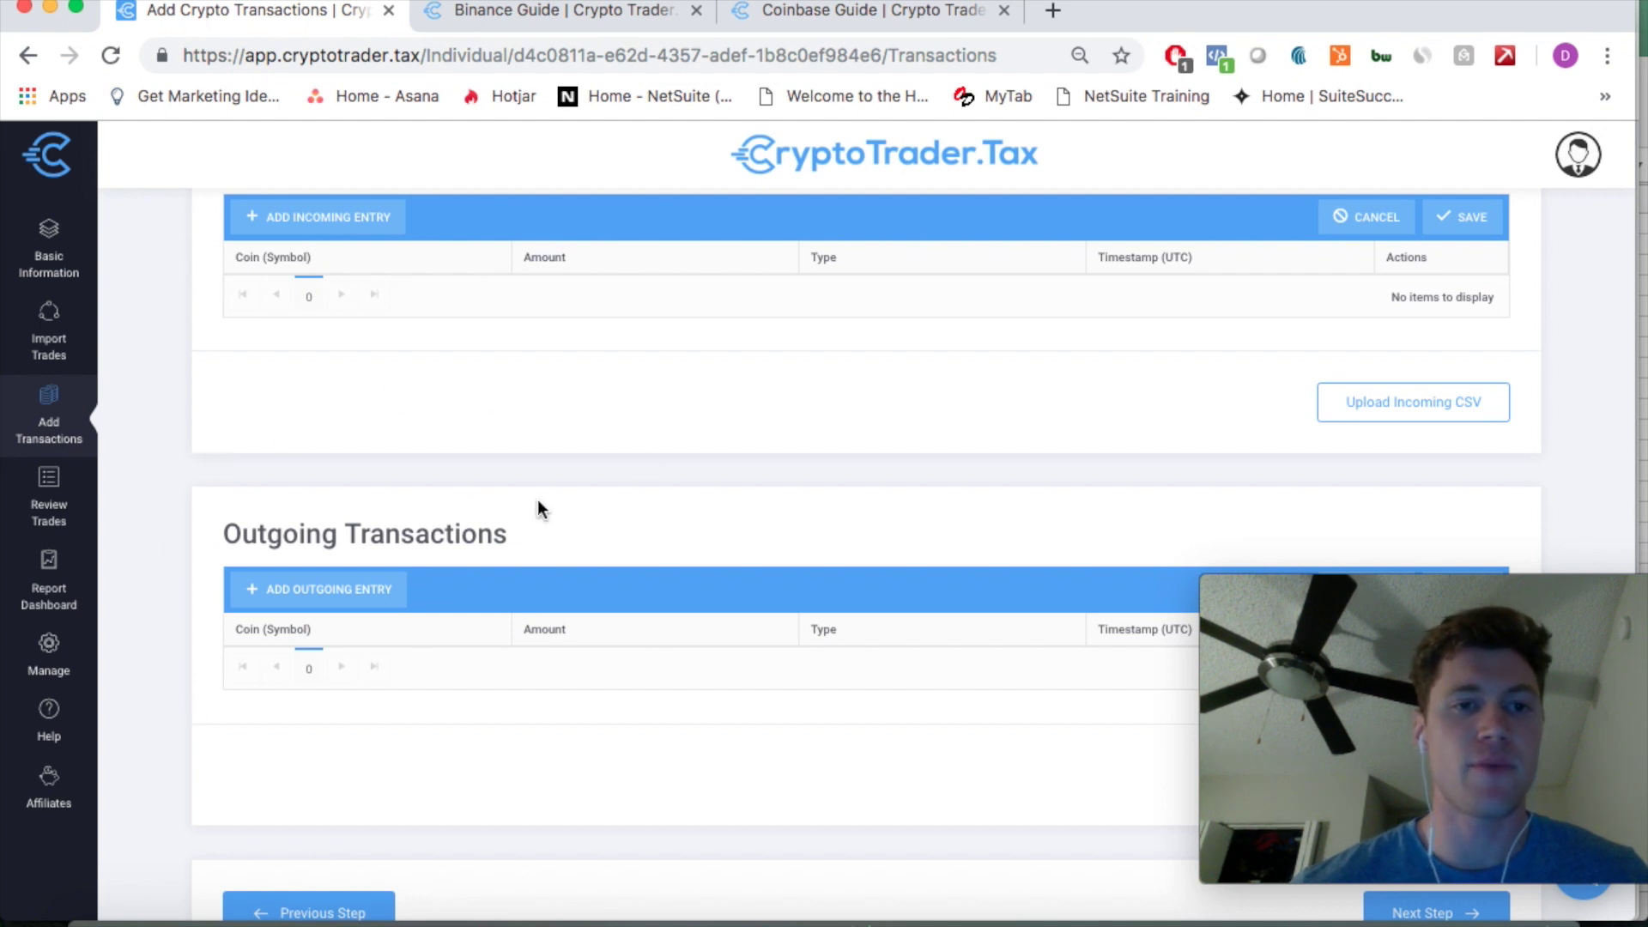
scroll(191, 738, "up", 7)
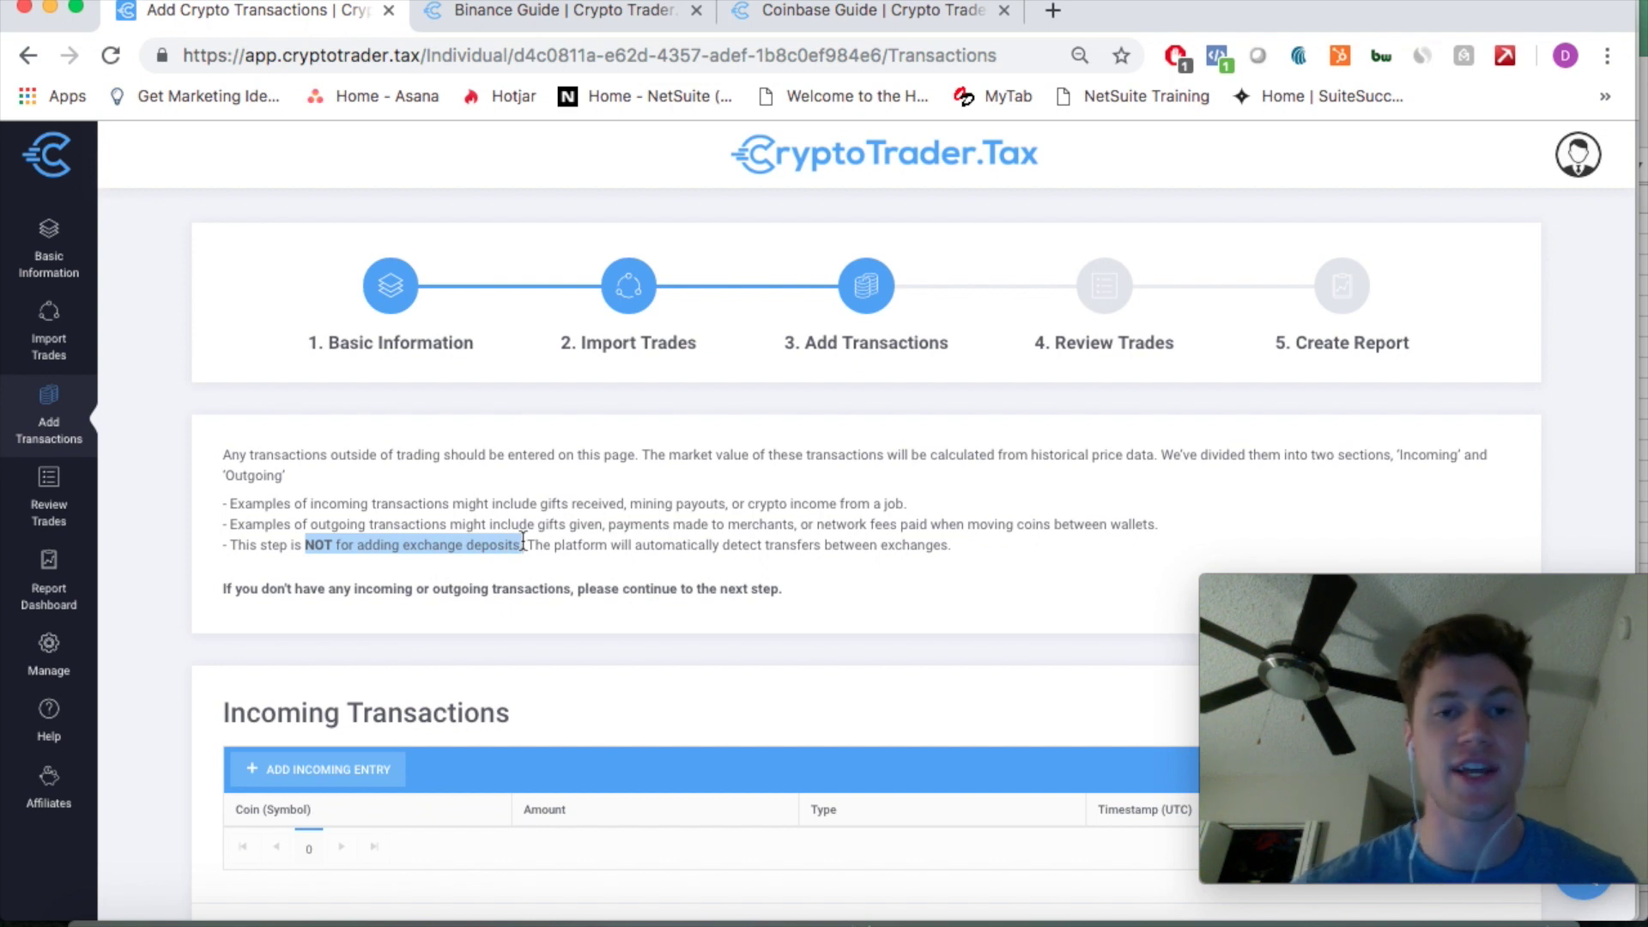
scroll(522, 544, "down", 3)
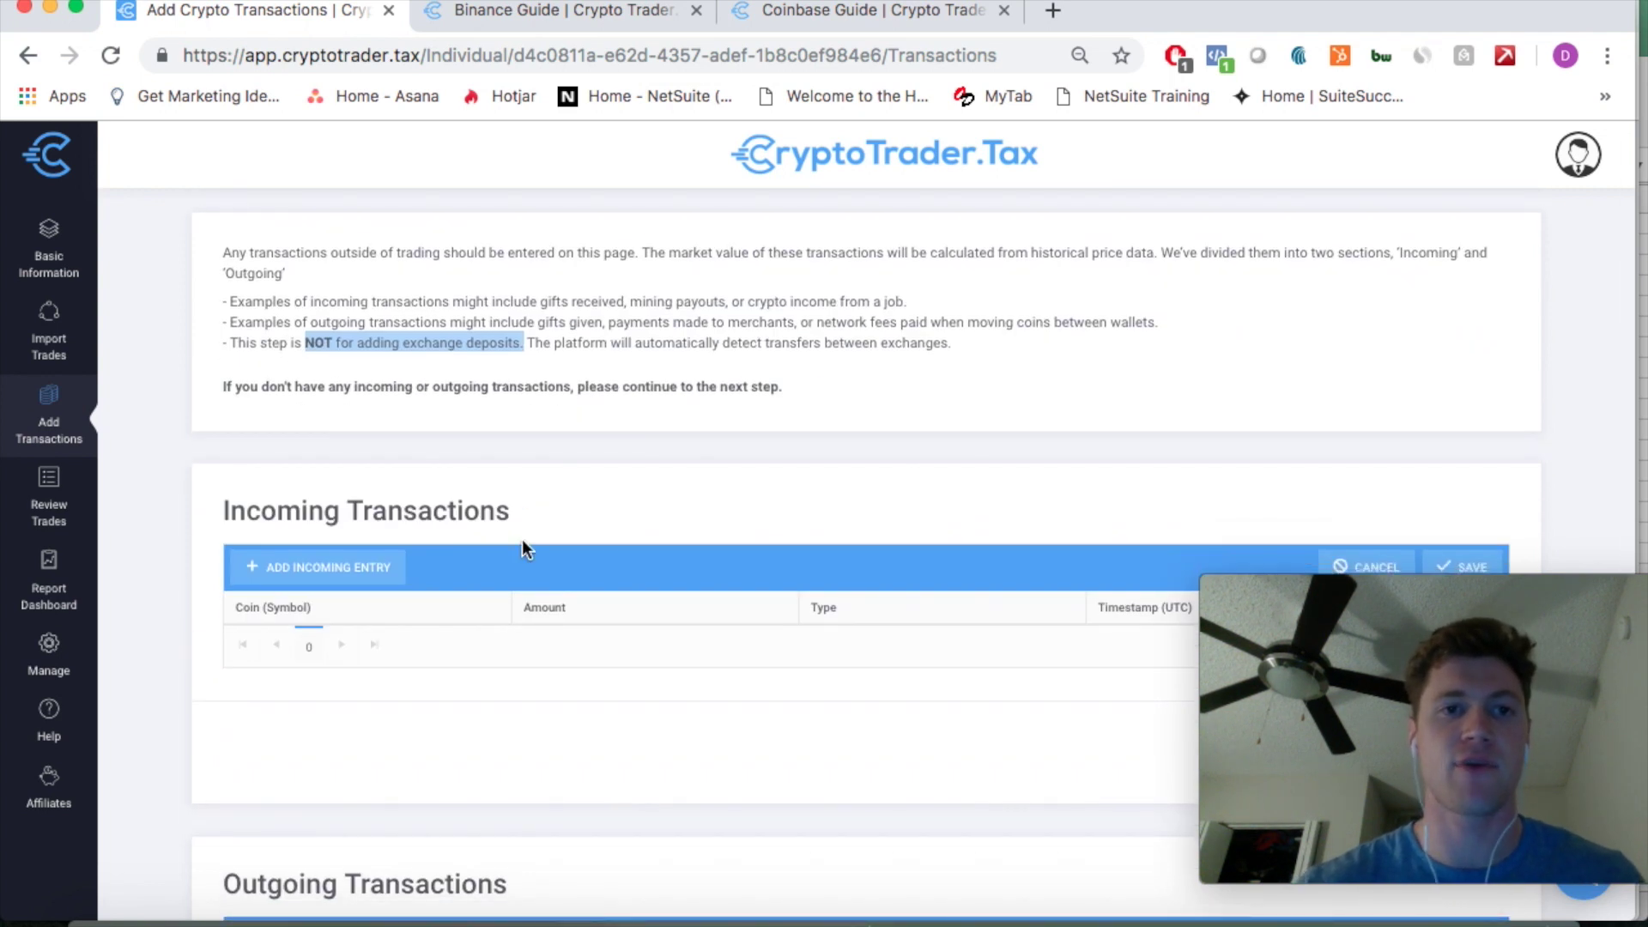
scroll(524, 548, "up", 1)
scroll(523, 547, "down", 4)
scroll(522, 539, "up", 6)
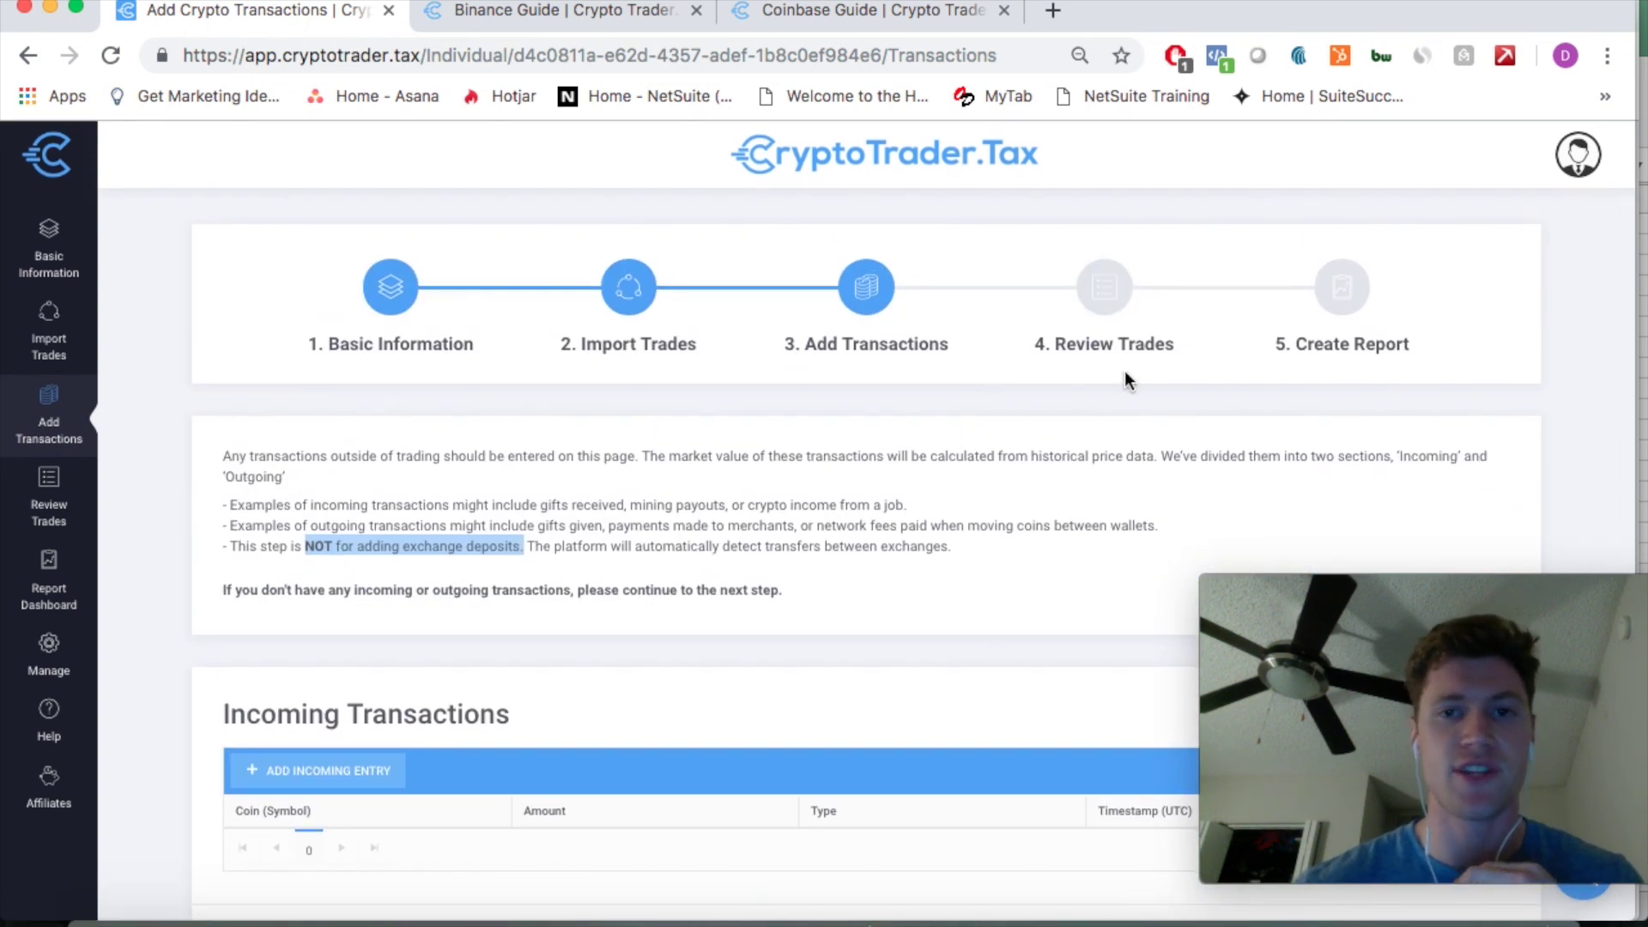
Go to the Review Trades step and scroll through the imported Coinbase trade history table.
left_click(1073, 302)
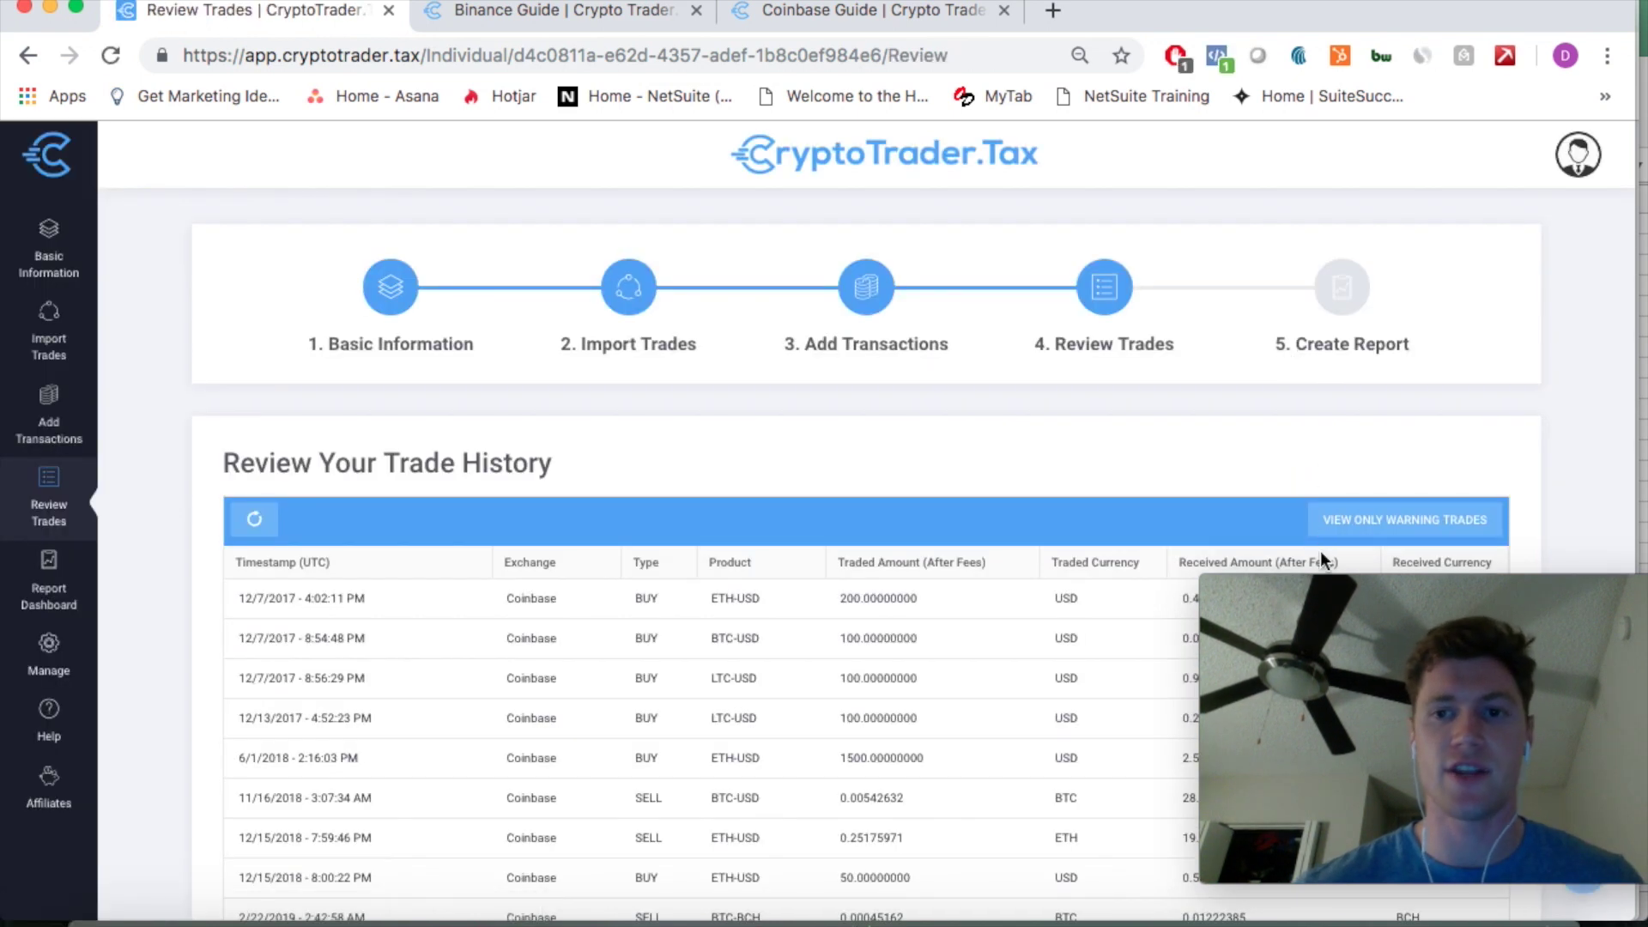
left_click_drag(1316, 579, 1353, 44)
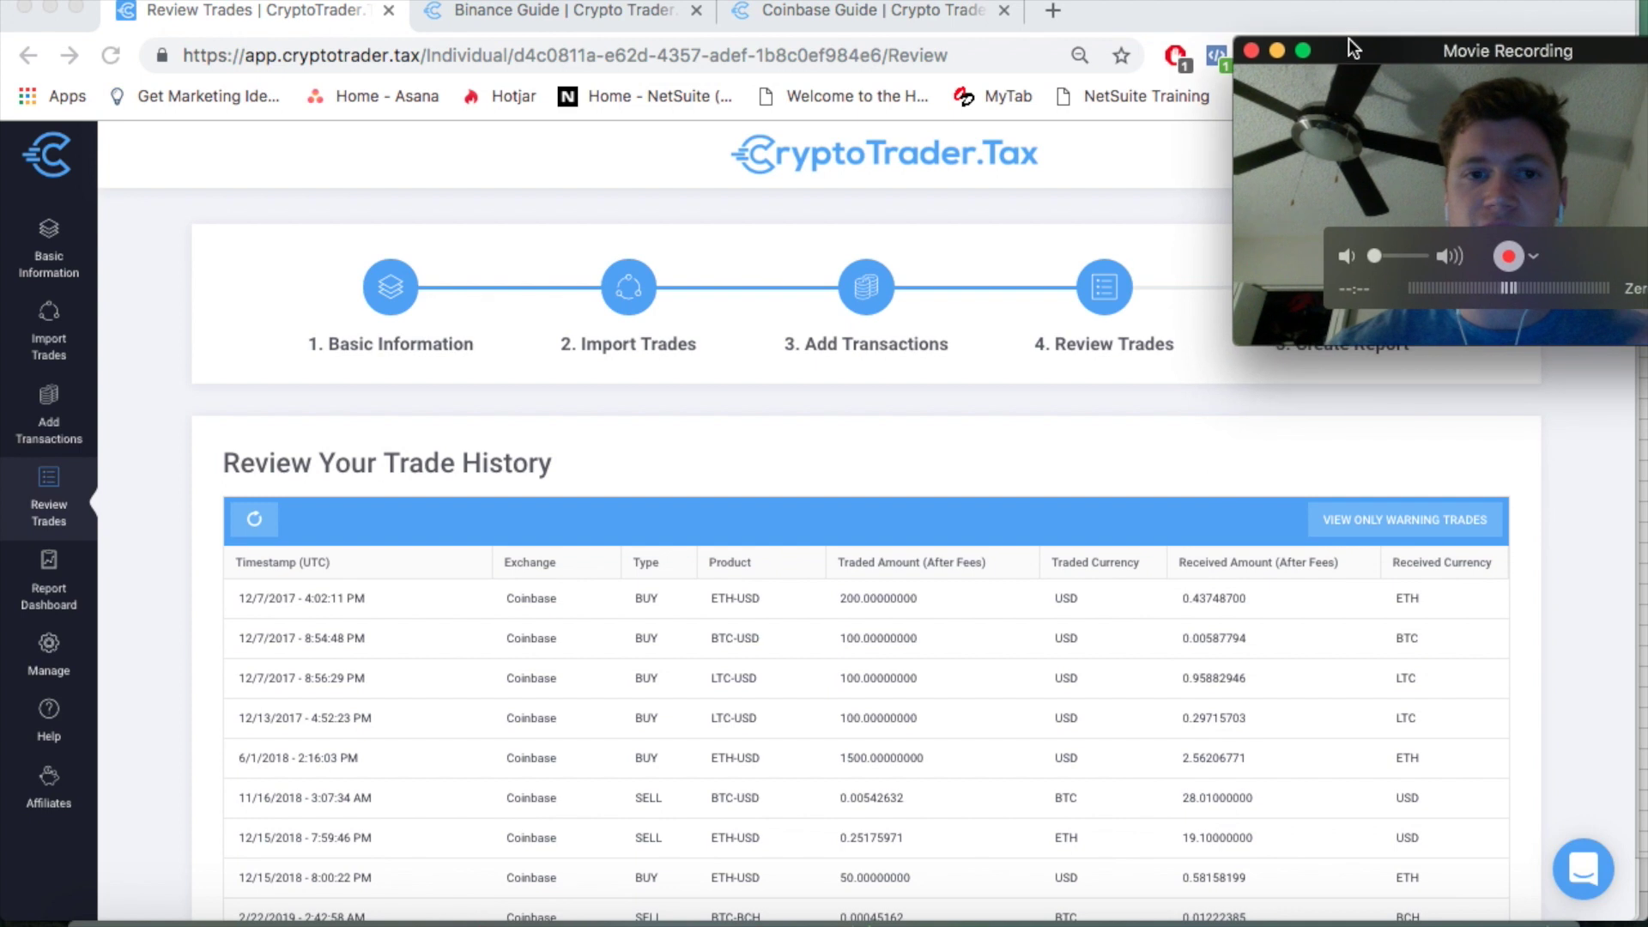
scroll(786, 606, "down", 2)
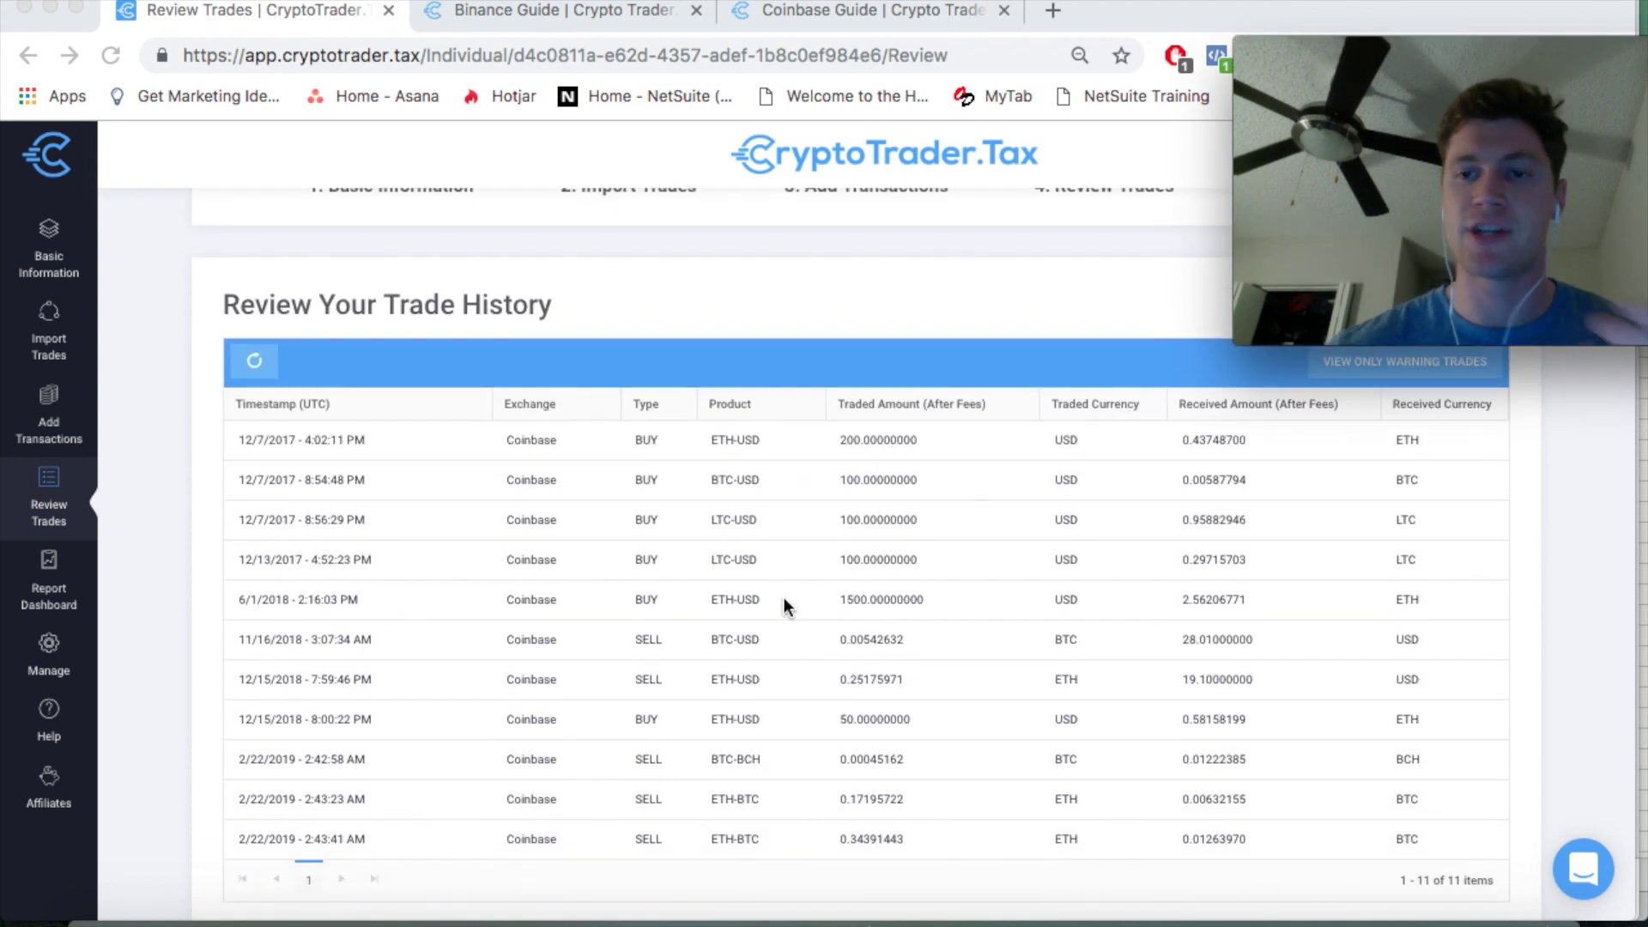
scroll(785, 599, "down", 2)
scroll(785, 599, "up", 1)
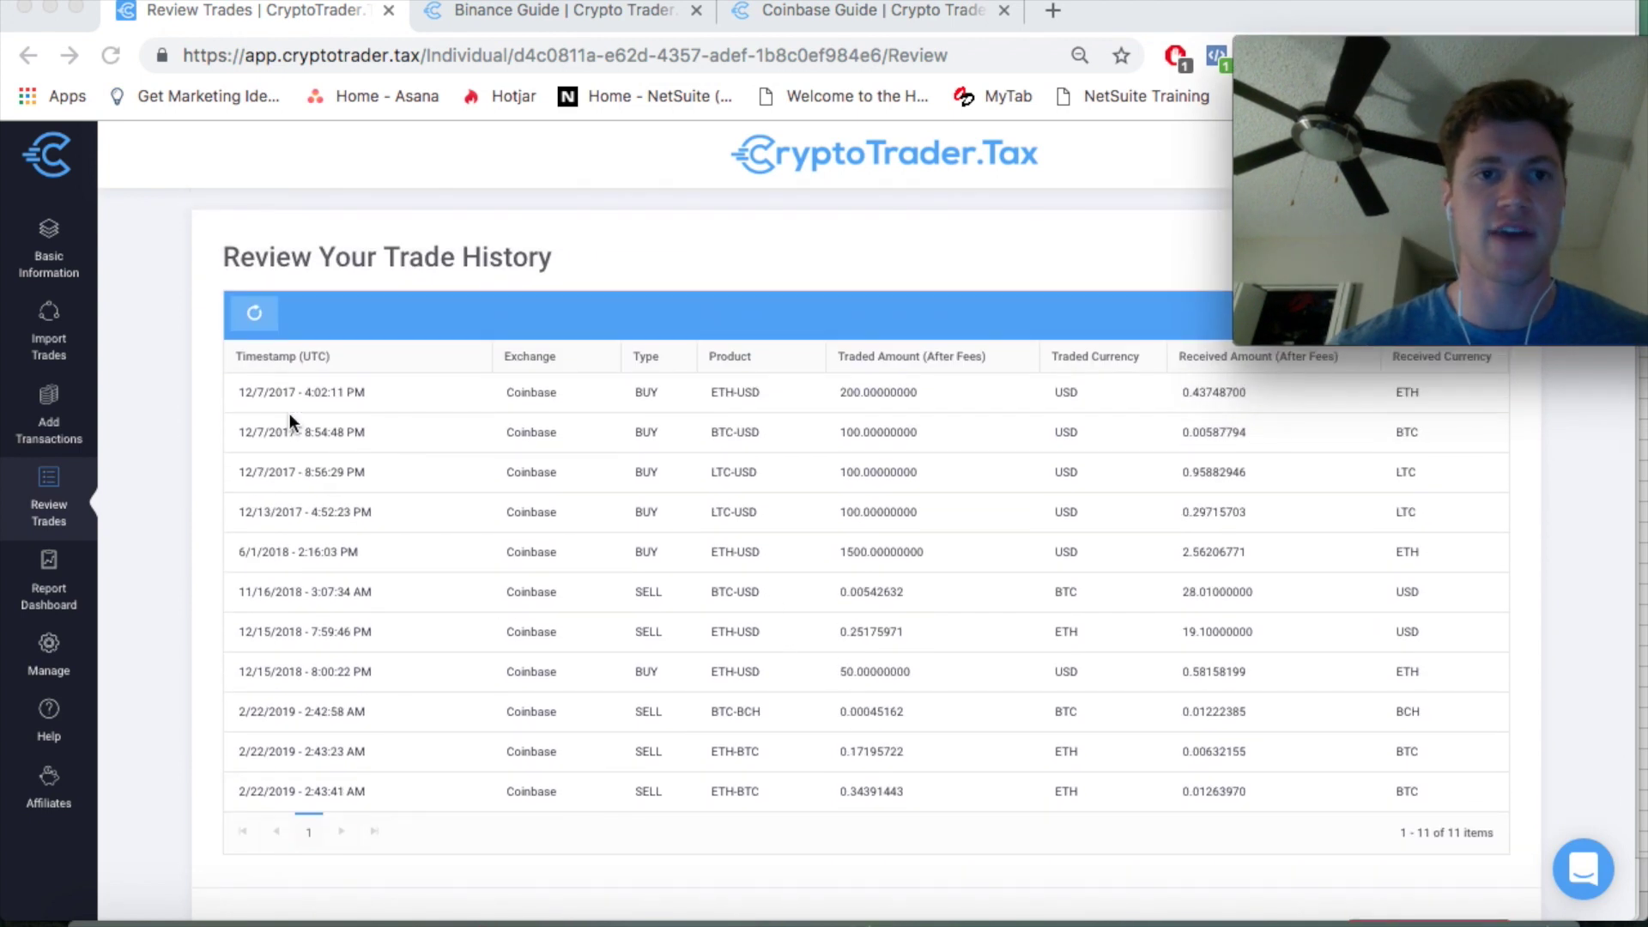
scroll(627, 400, "up", 2)
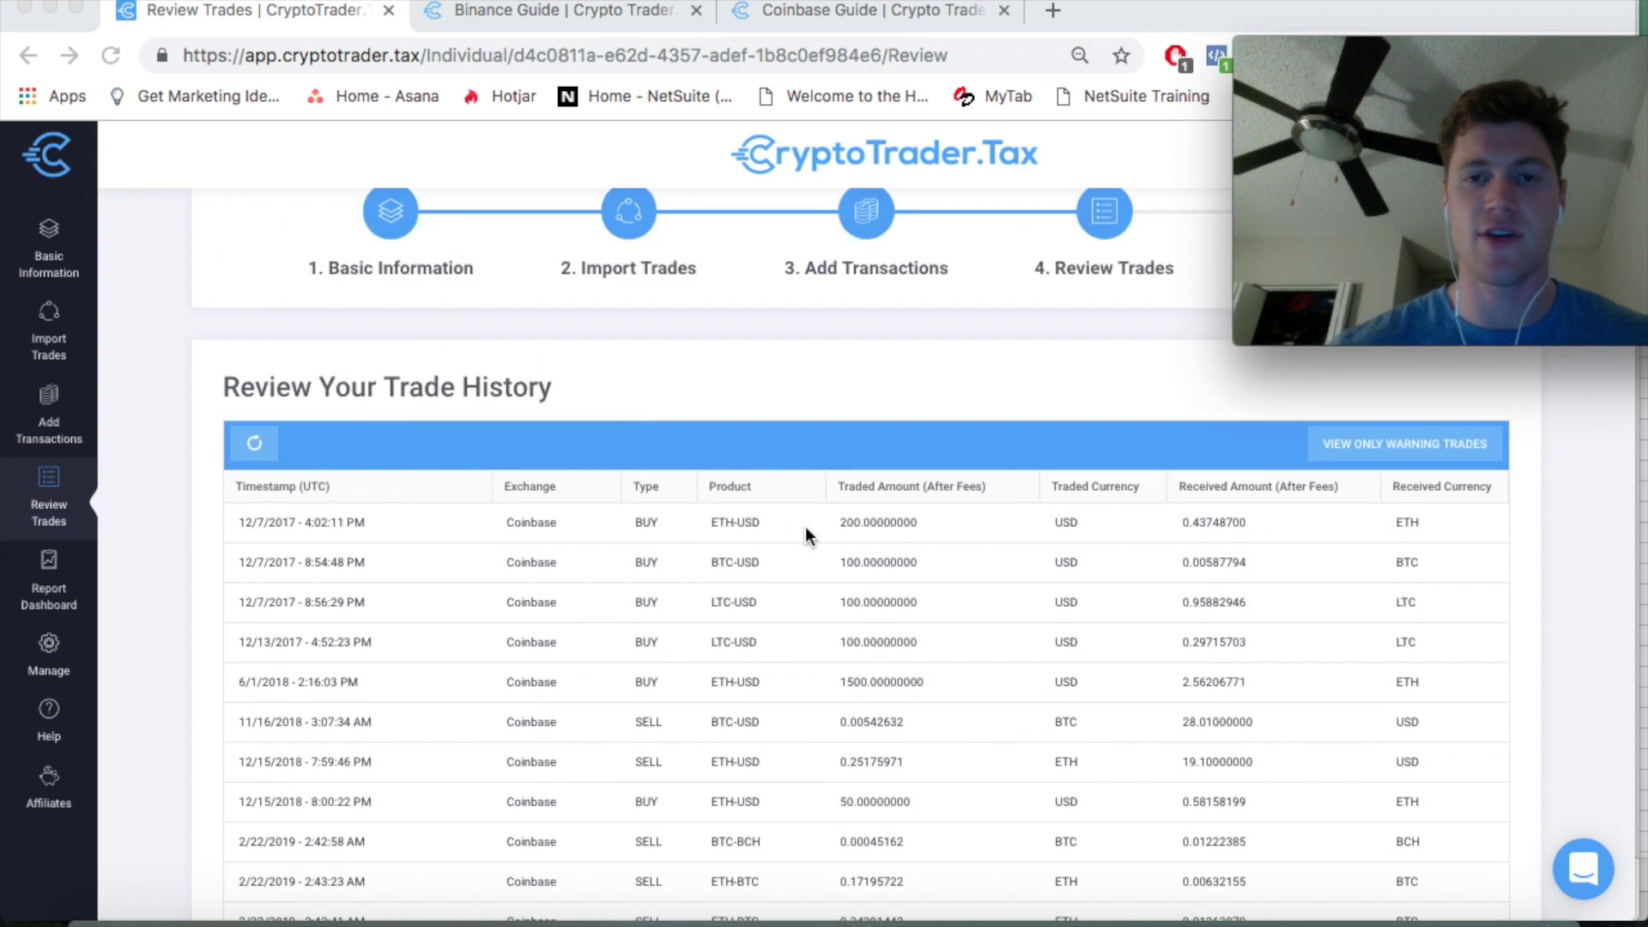
scroll(1245, 582, "down", 1)
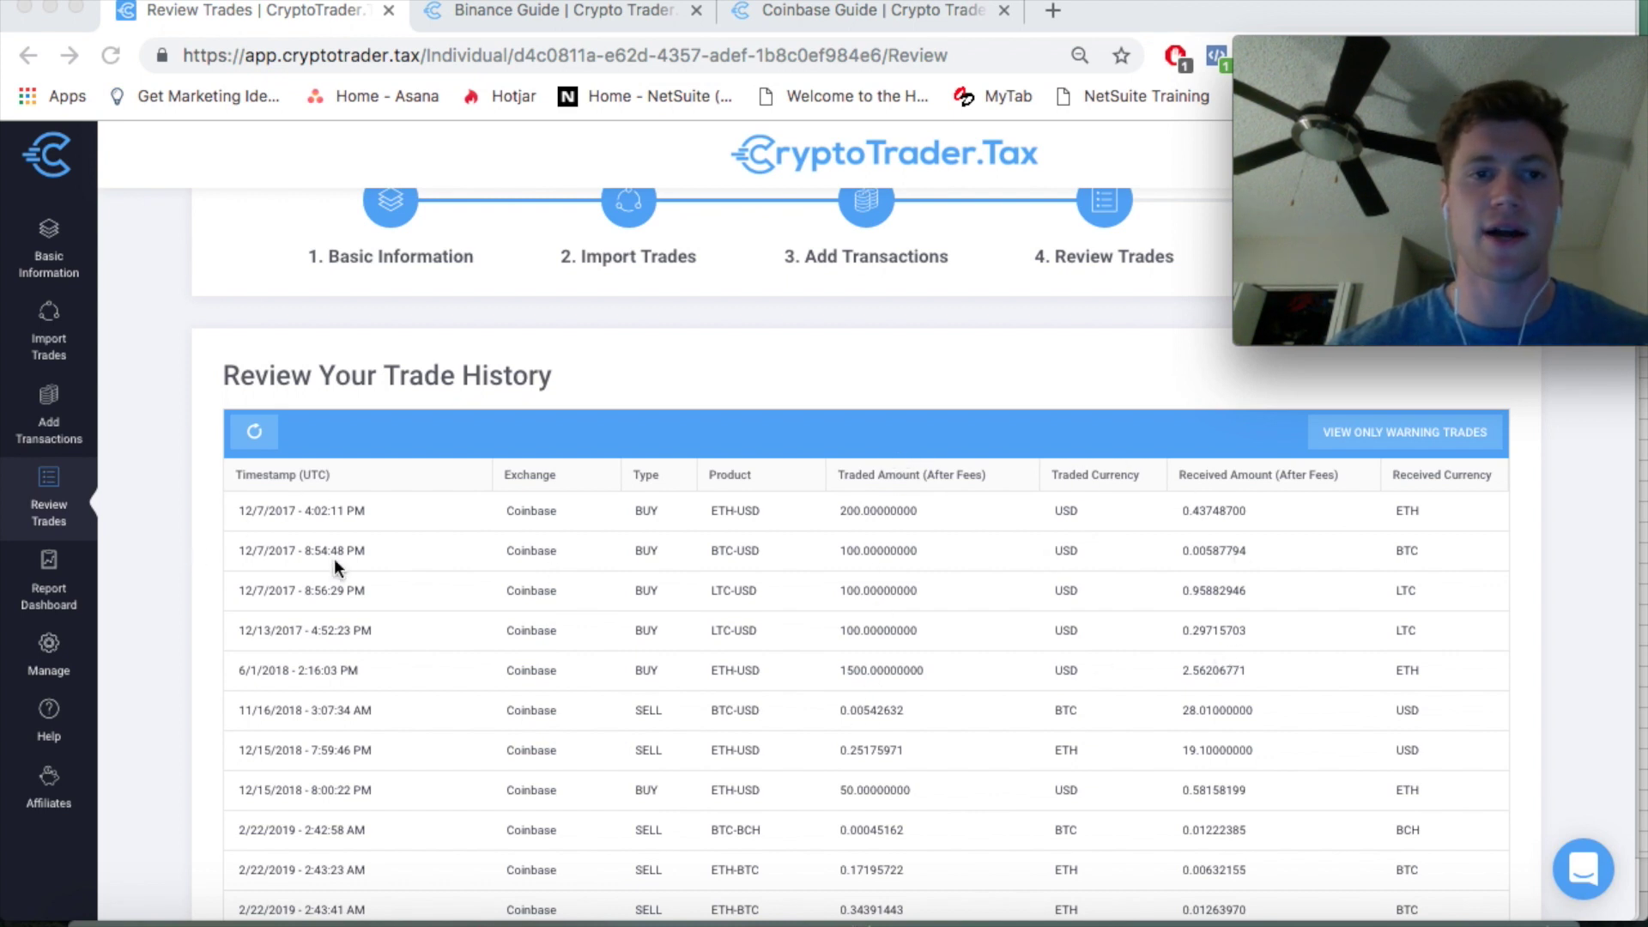
scroll(341, 606, "down", 8)
scroll(534, 486, "up", 15)
Rearrange the windows, recheck the trade table, and bring the browser back into focus.
mouse_move(1377, 57)
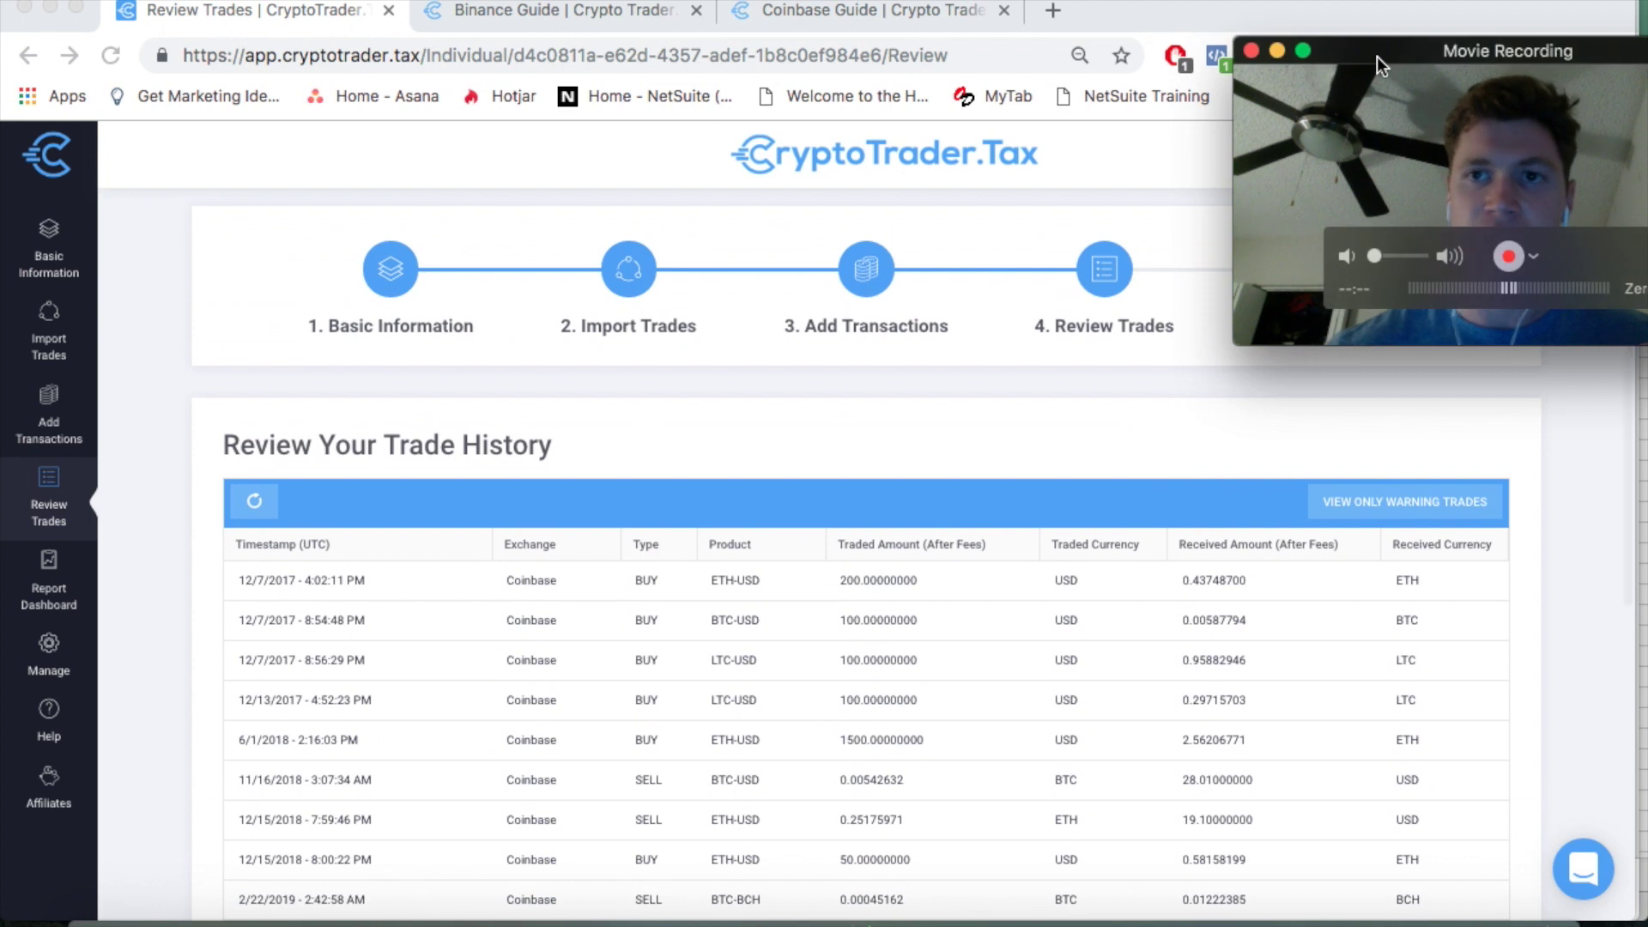
left_click_drag(1377, 57, 1305, 36)
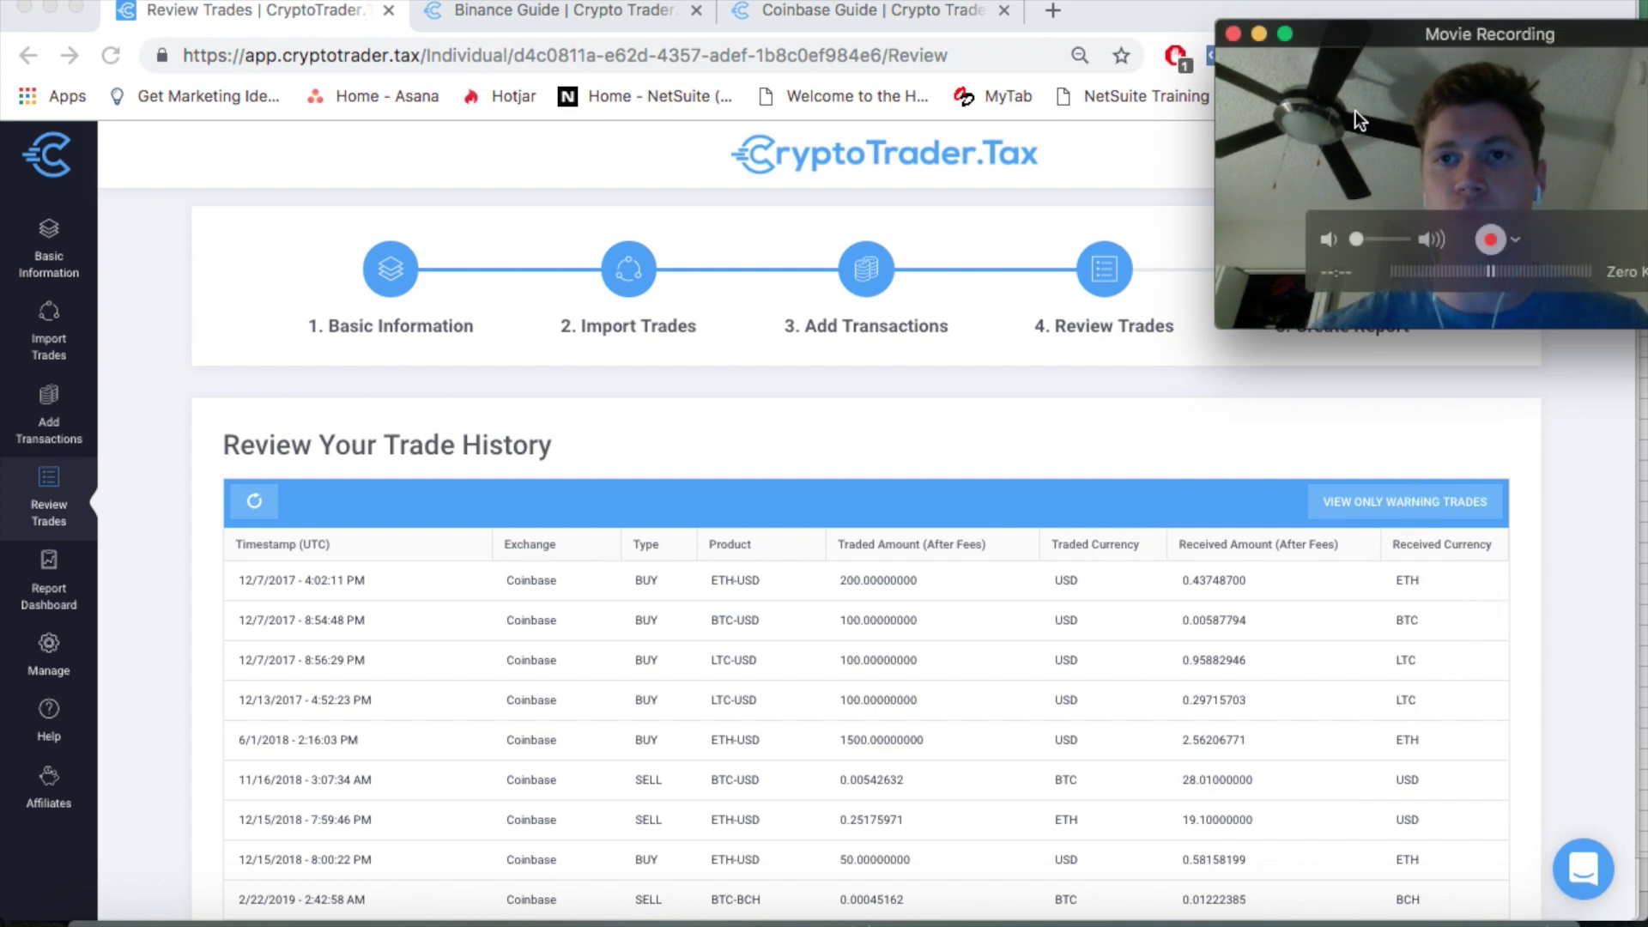
left_click_drag(1379, 40, 1284, 673)
scroll(781, 526, "down", 3)
scroll(781, 526, "up", 3)
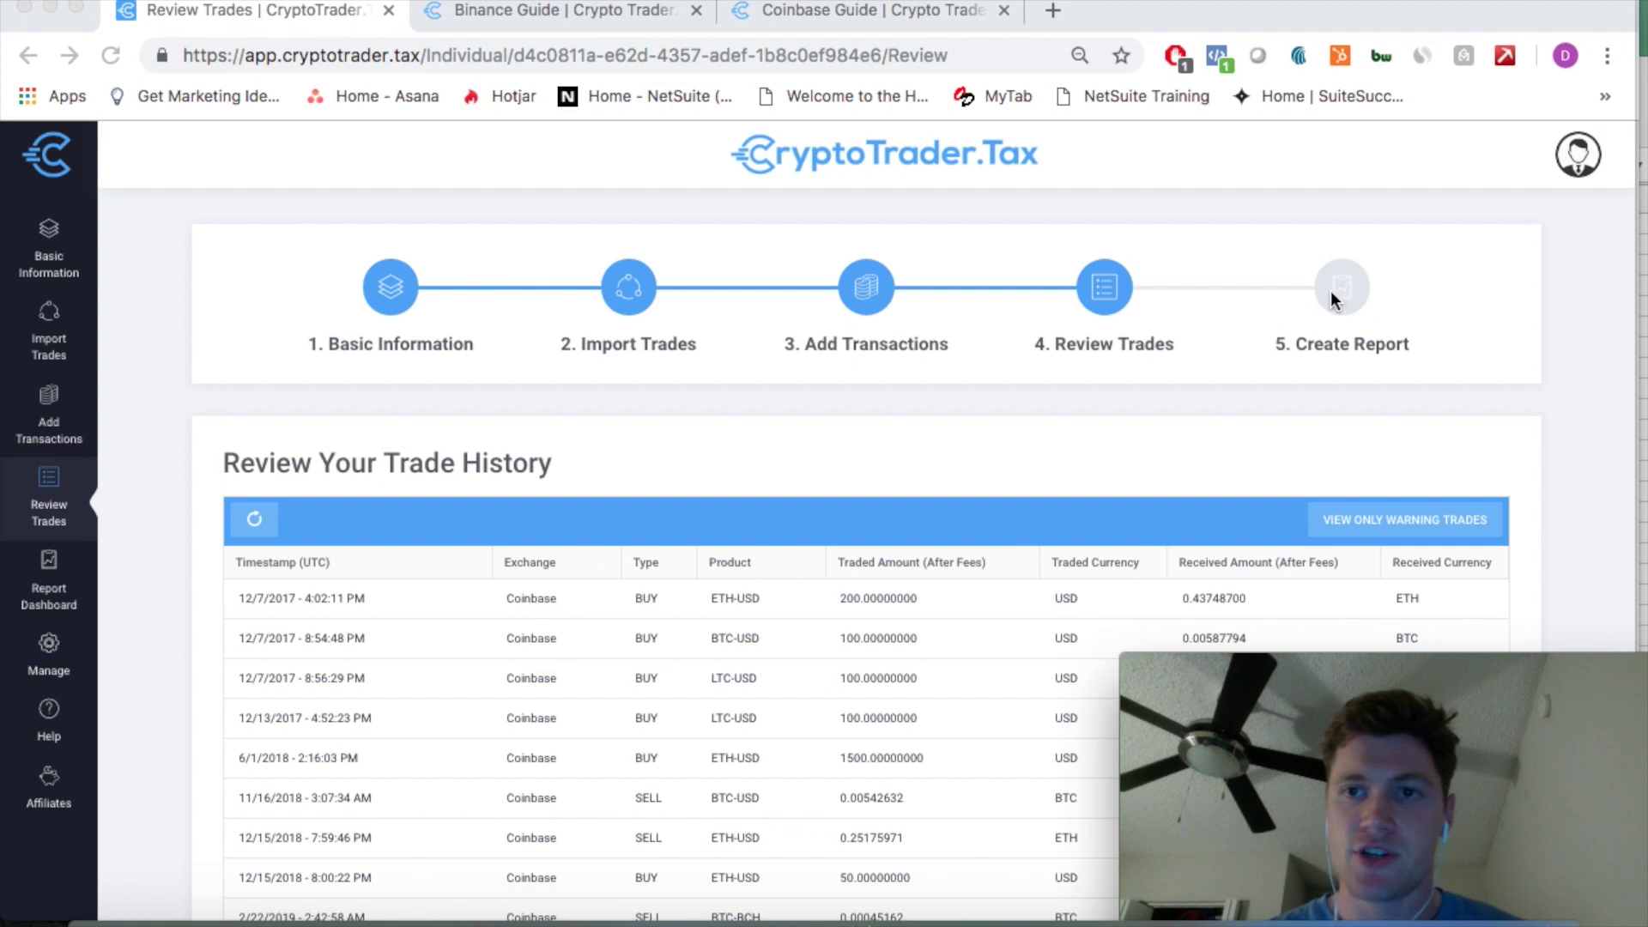
left_click(1467, 297)
Go to Create Report and start the 2018 tax report so it shows Complete.
left_click(1350, 304)
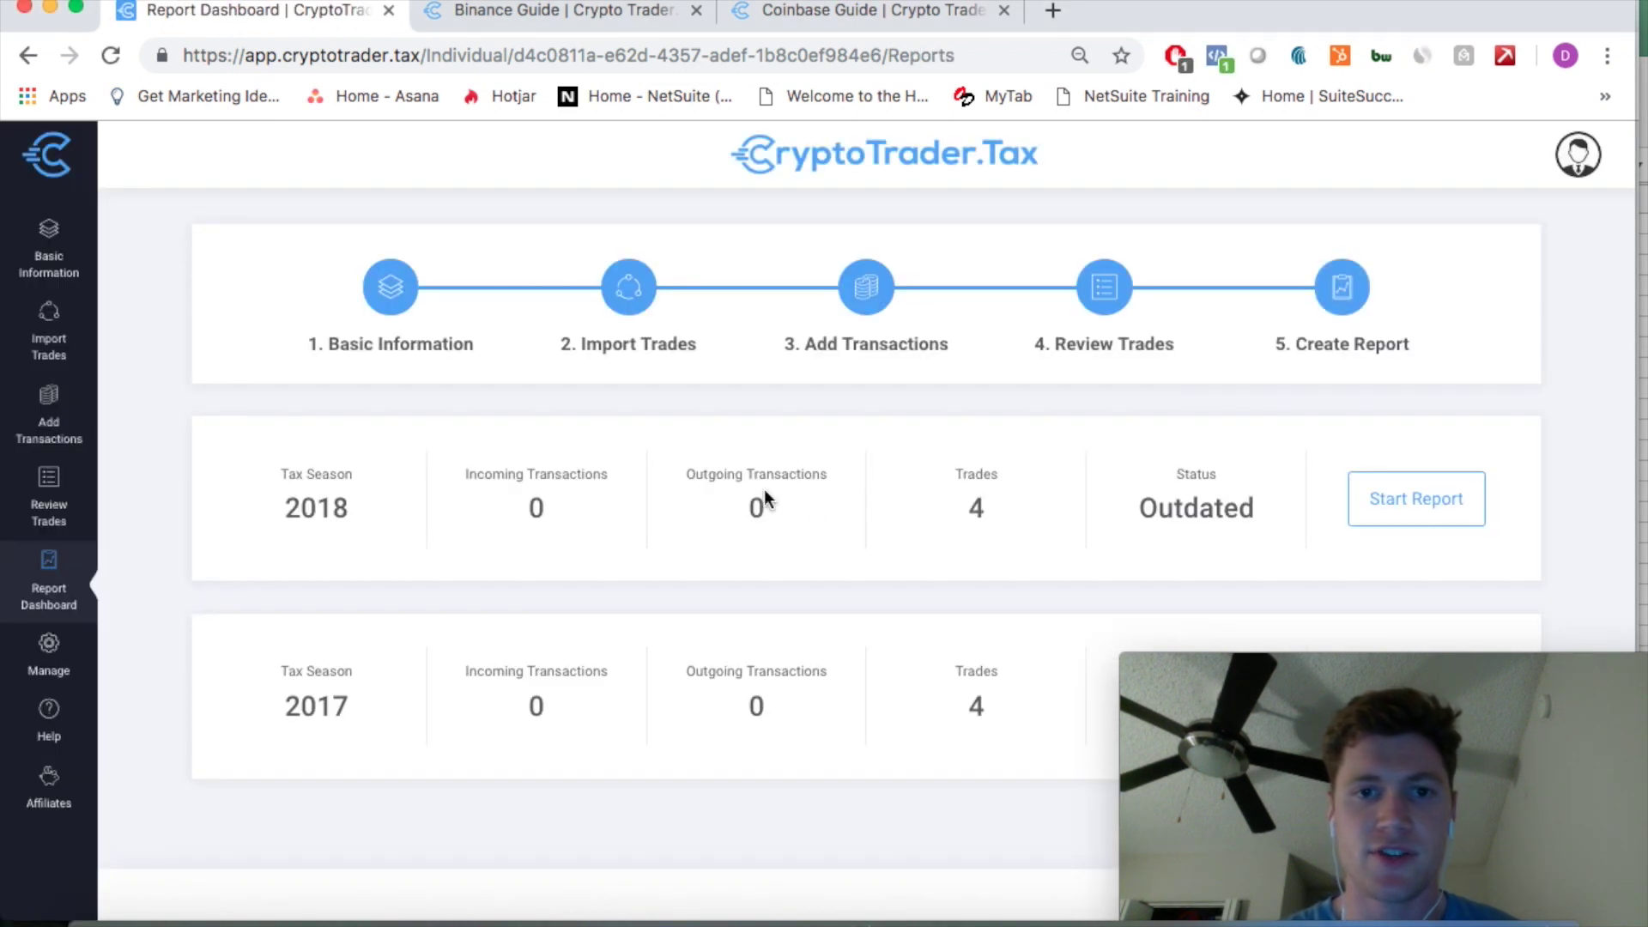
left_click_drag(1279, 666, 1315, 770)
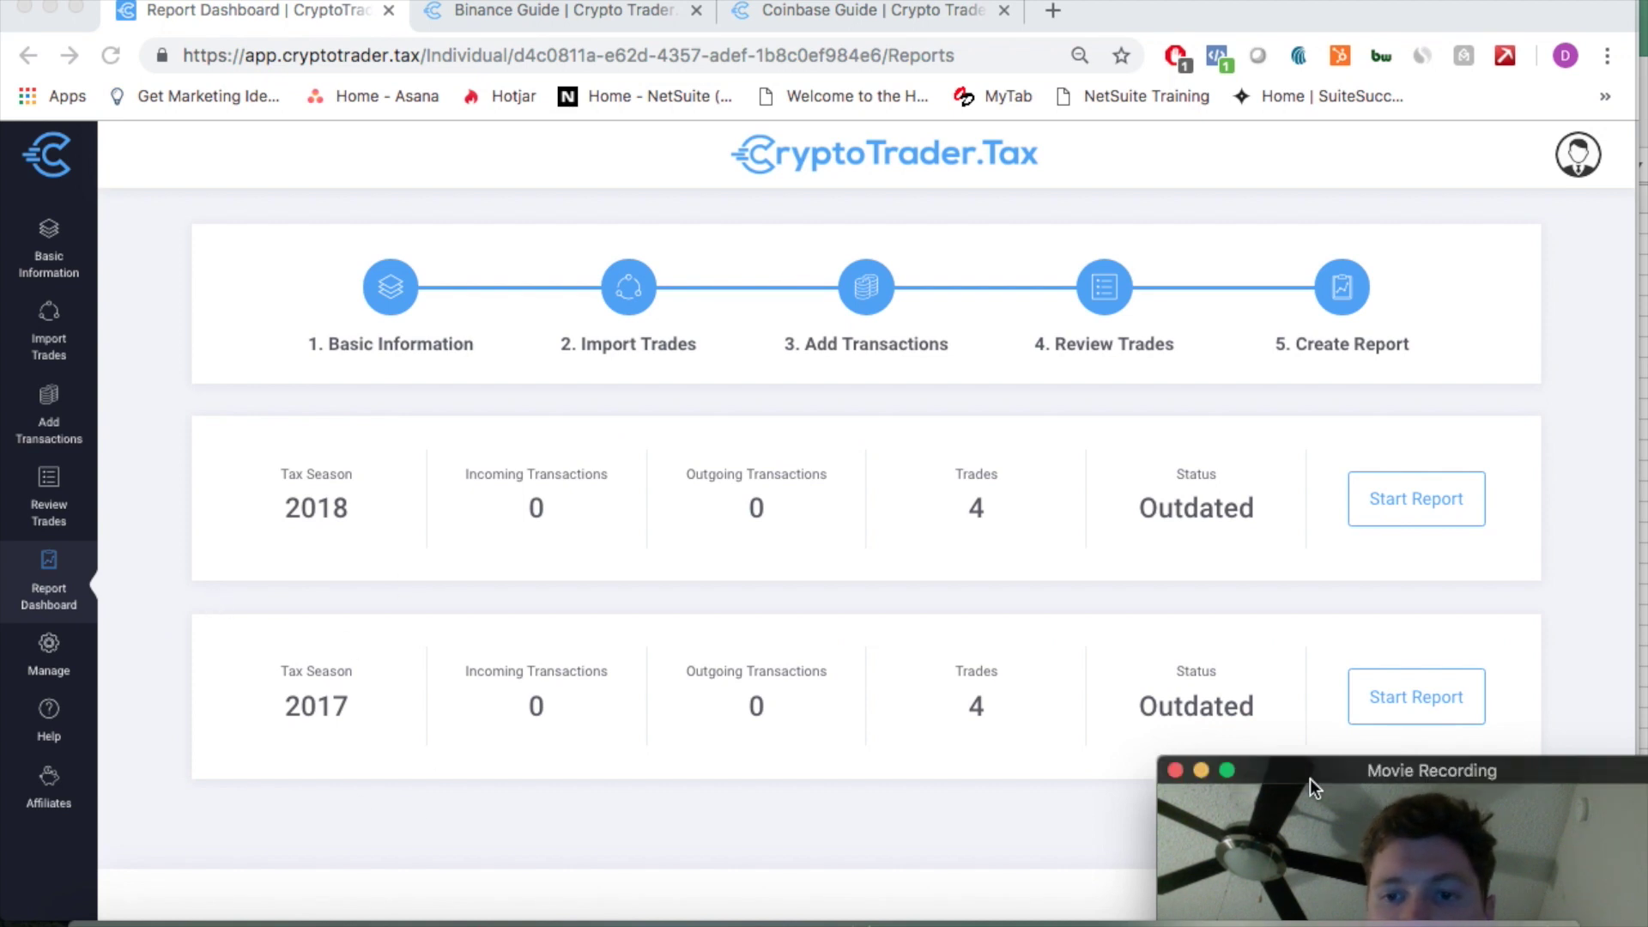
left_click_drag(1312, 772, 1317, 702)
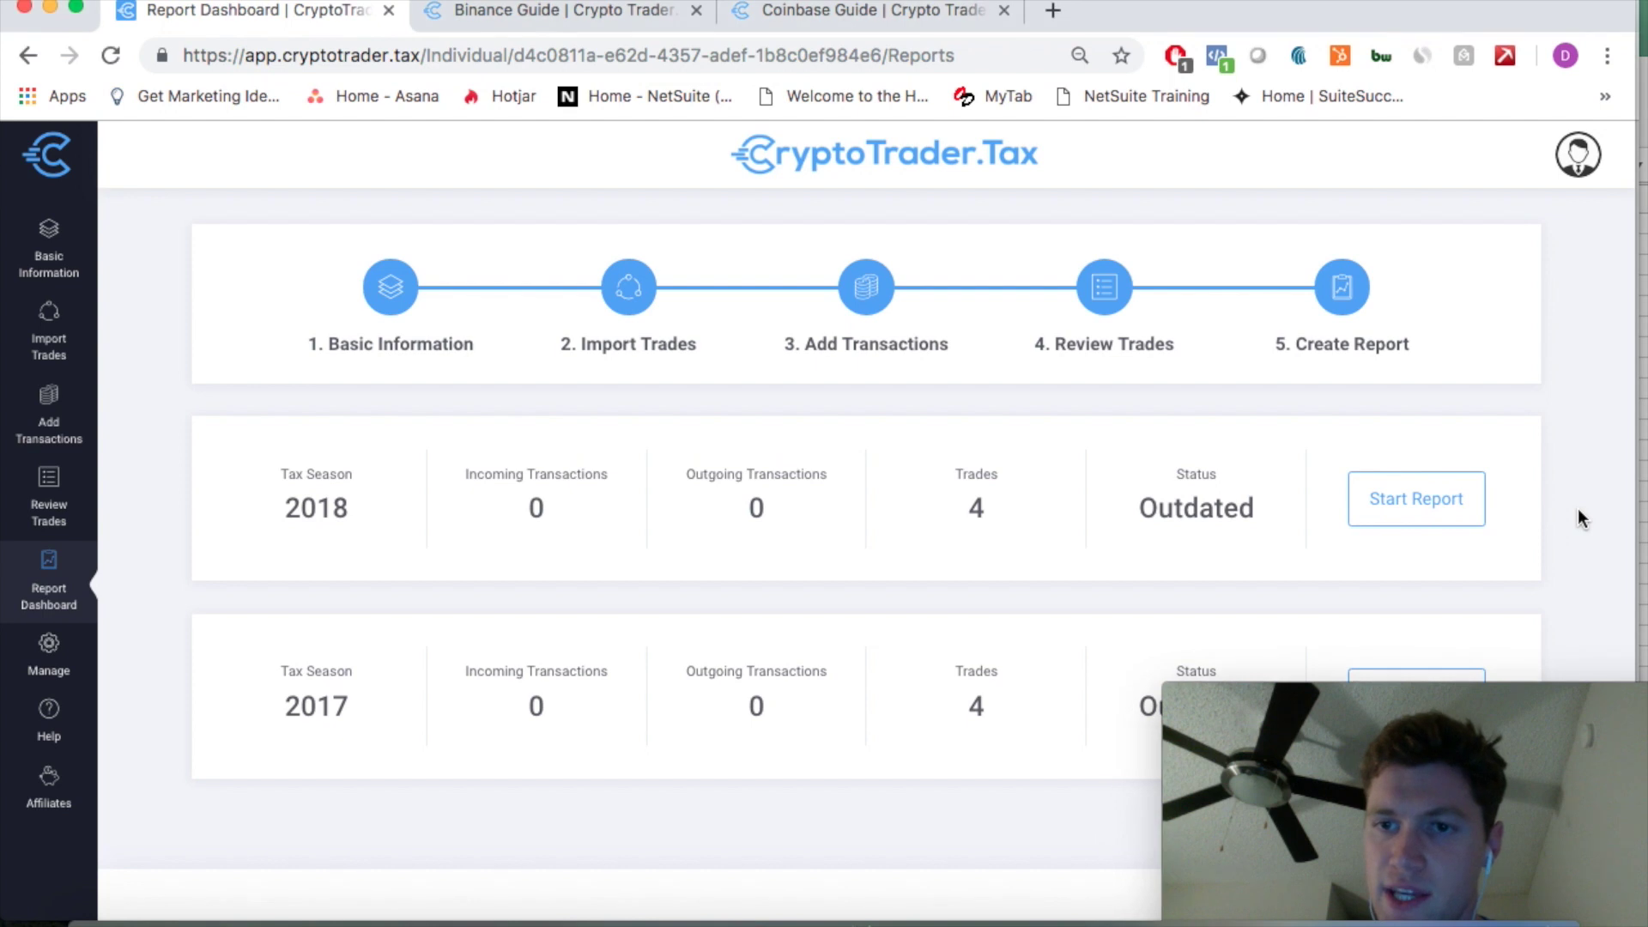
left_click(1415, 513)
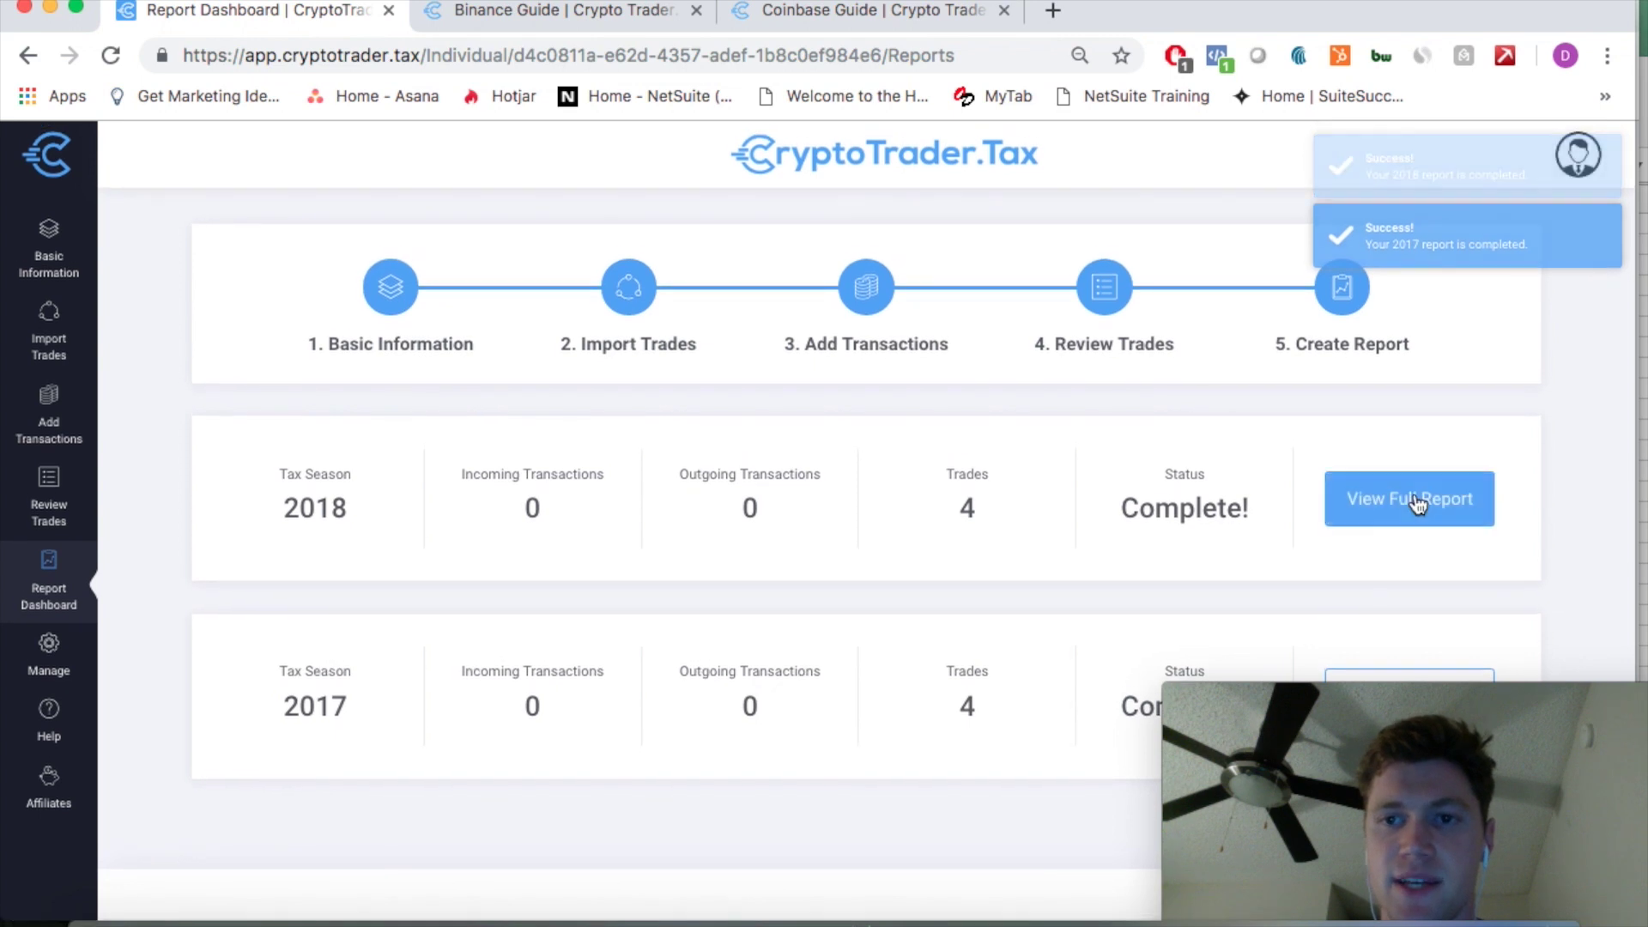
Open the full 2018 report and view its Long Term gains and End of Year positions.
left_click(1417, 505)
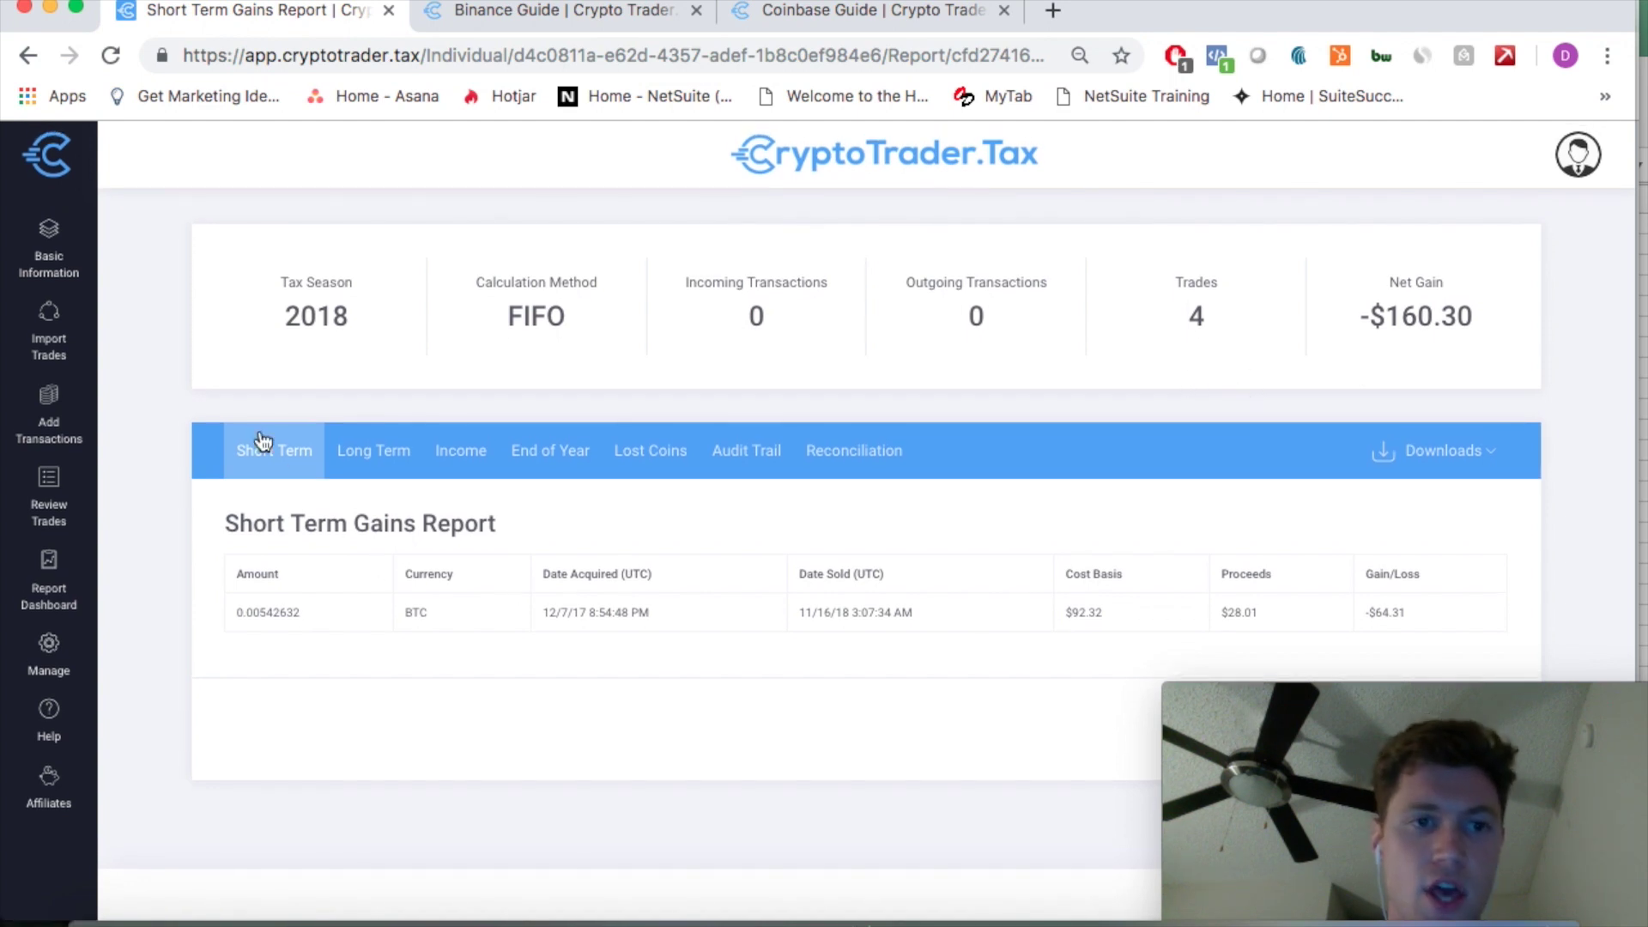
left_click(369, 464)
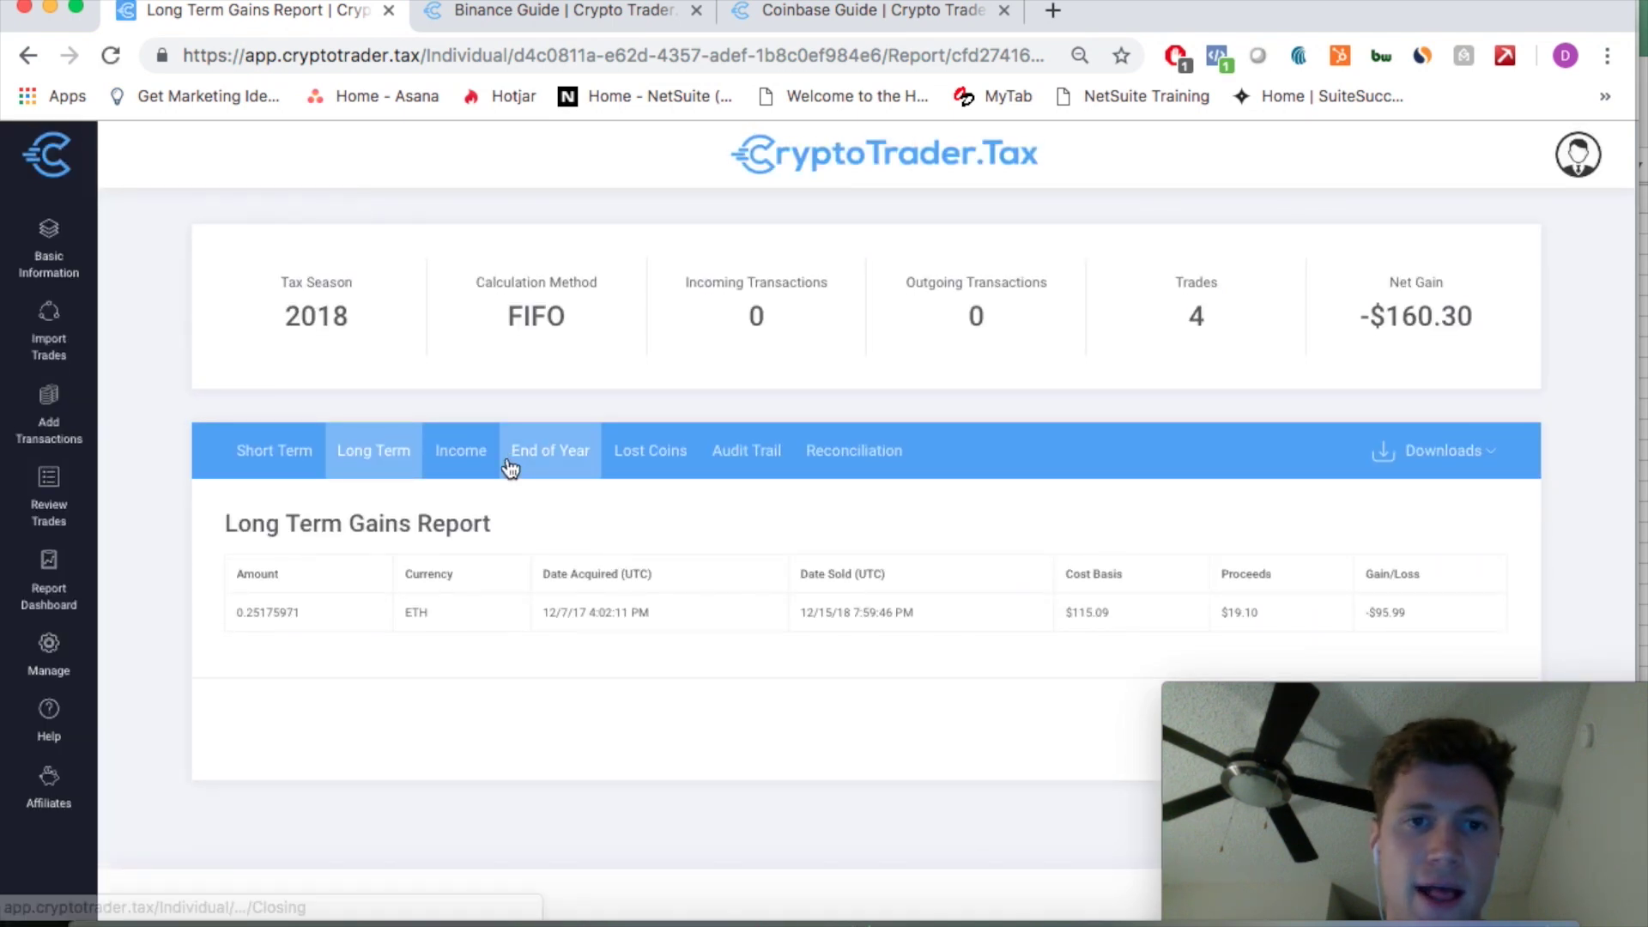
left_click(541, 464)
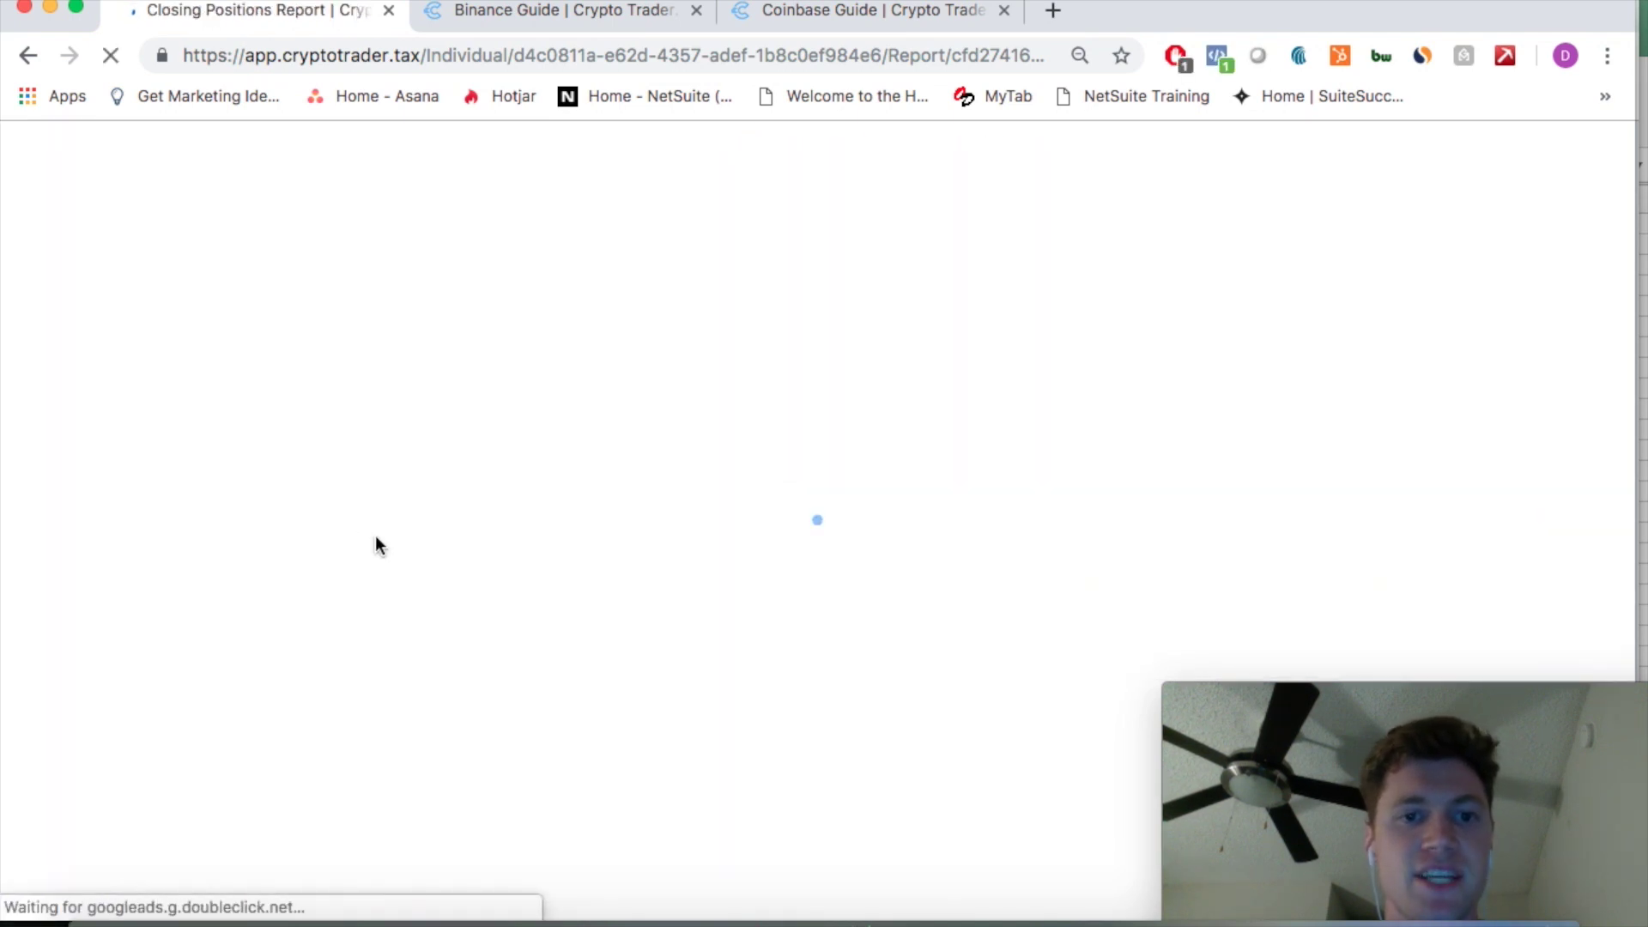
scroll(445, 604, "down", 2)
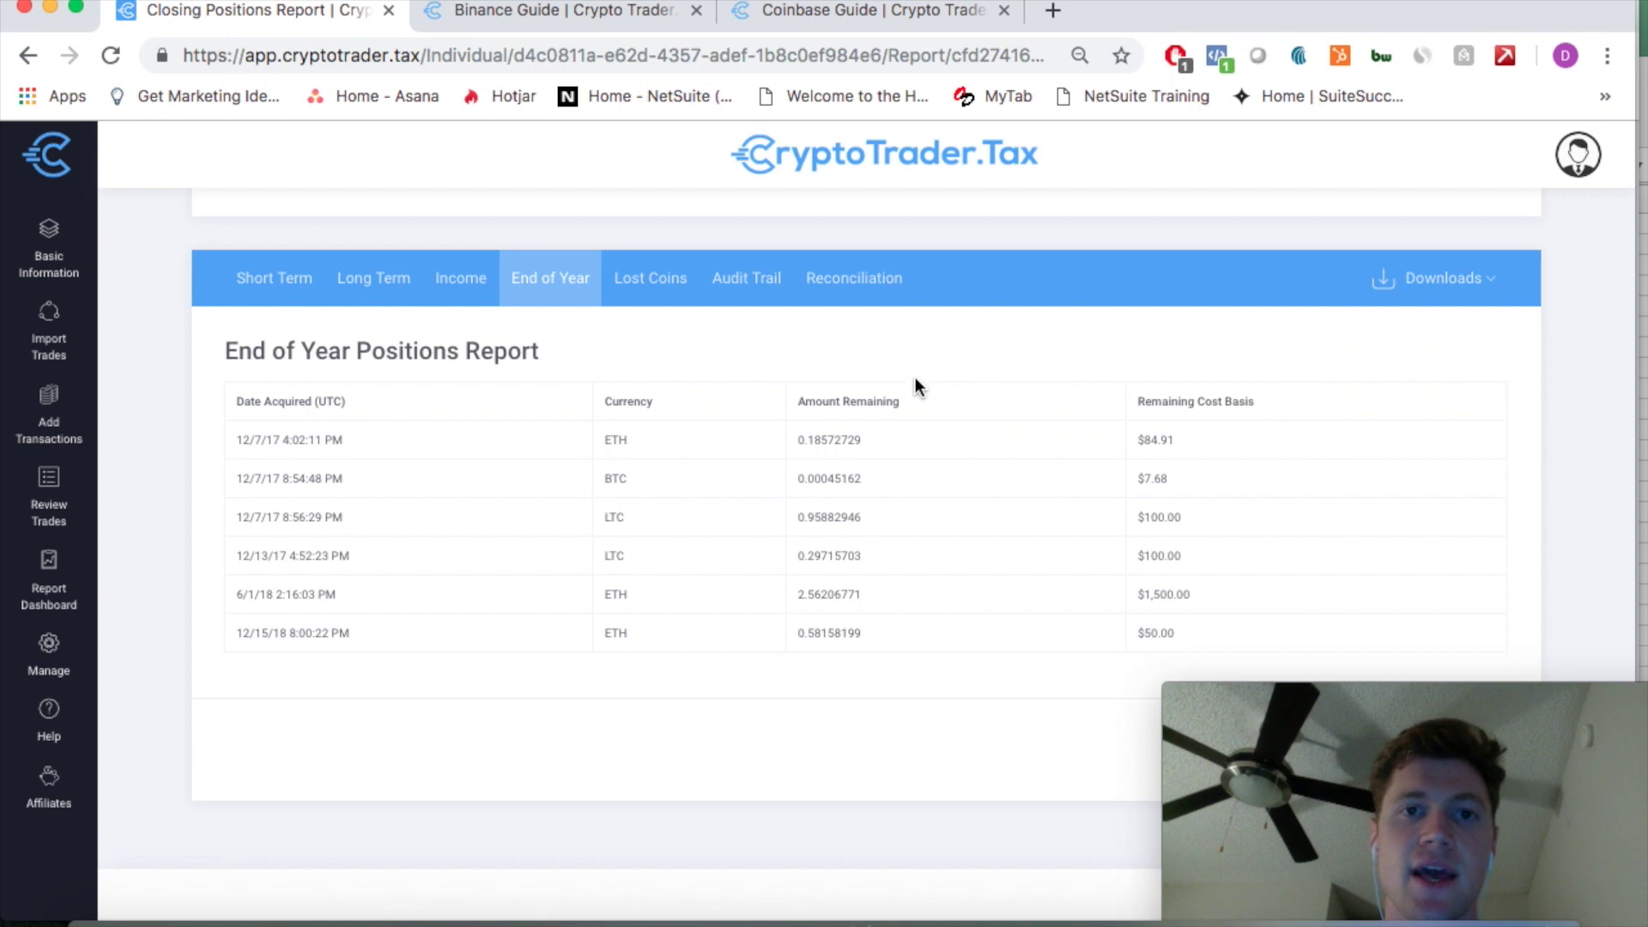
Scroll through the 2018 Audit Trail: FIFO, 4 trades, -$160.30 net gain.
left_click(743, 278)
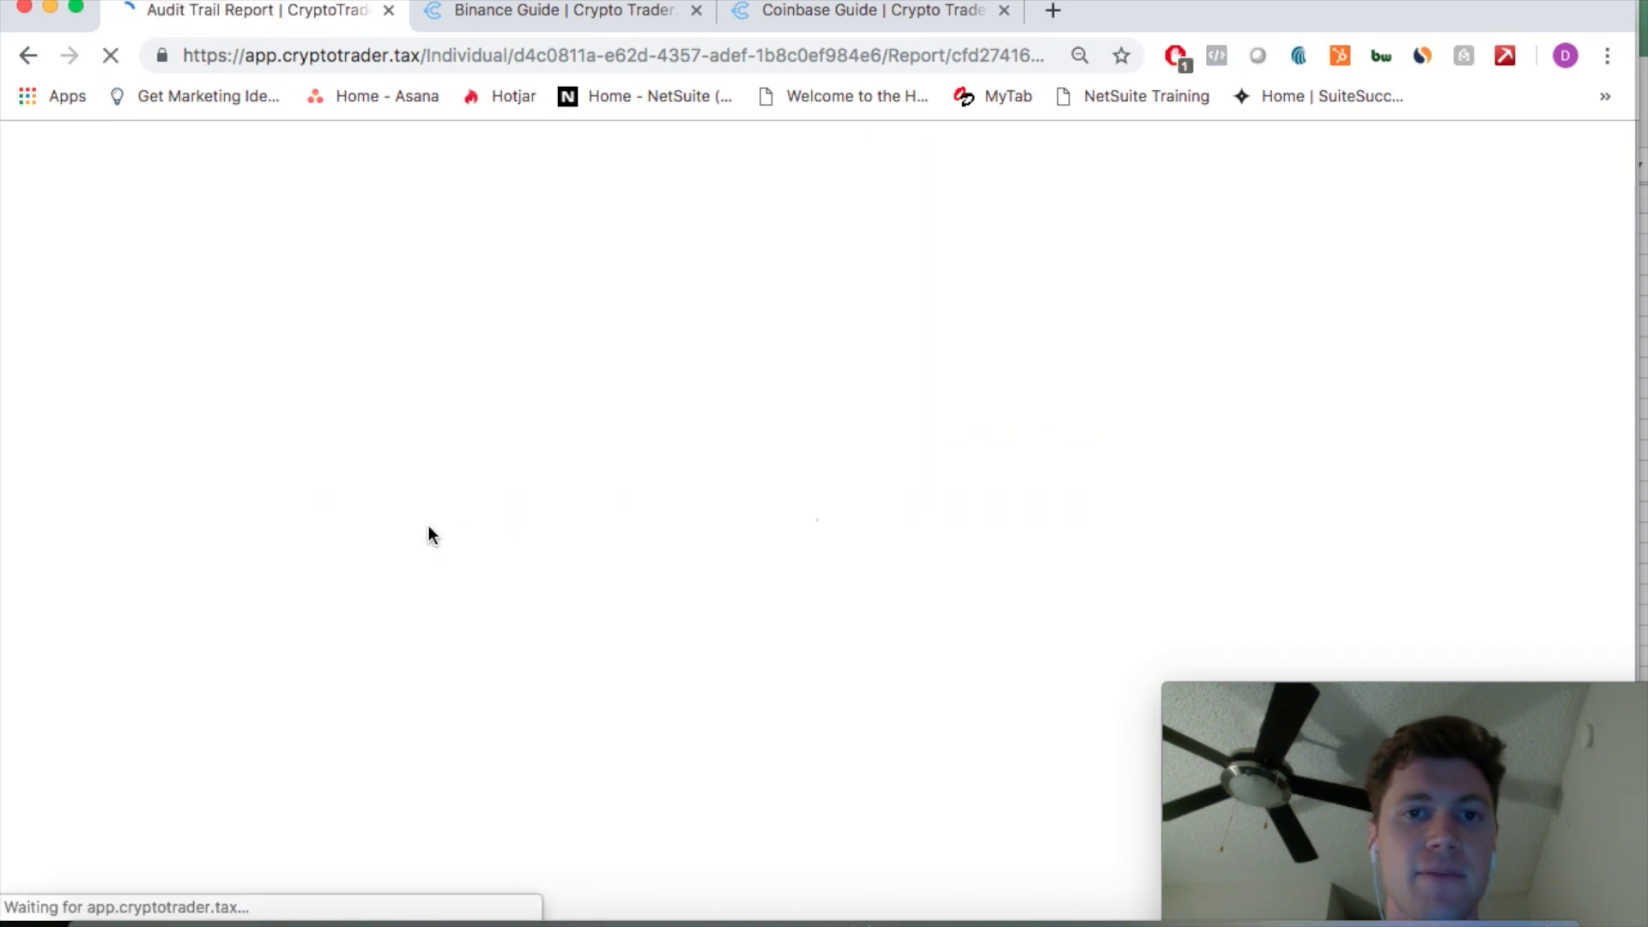
scroll(313, 575, "down", 3)
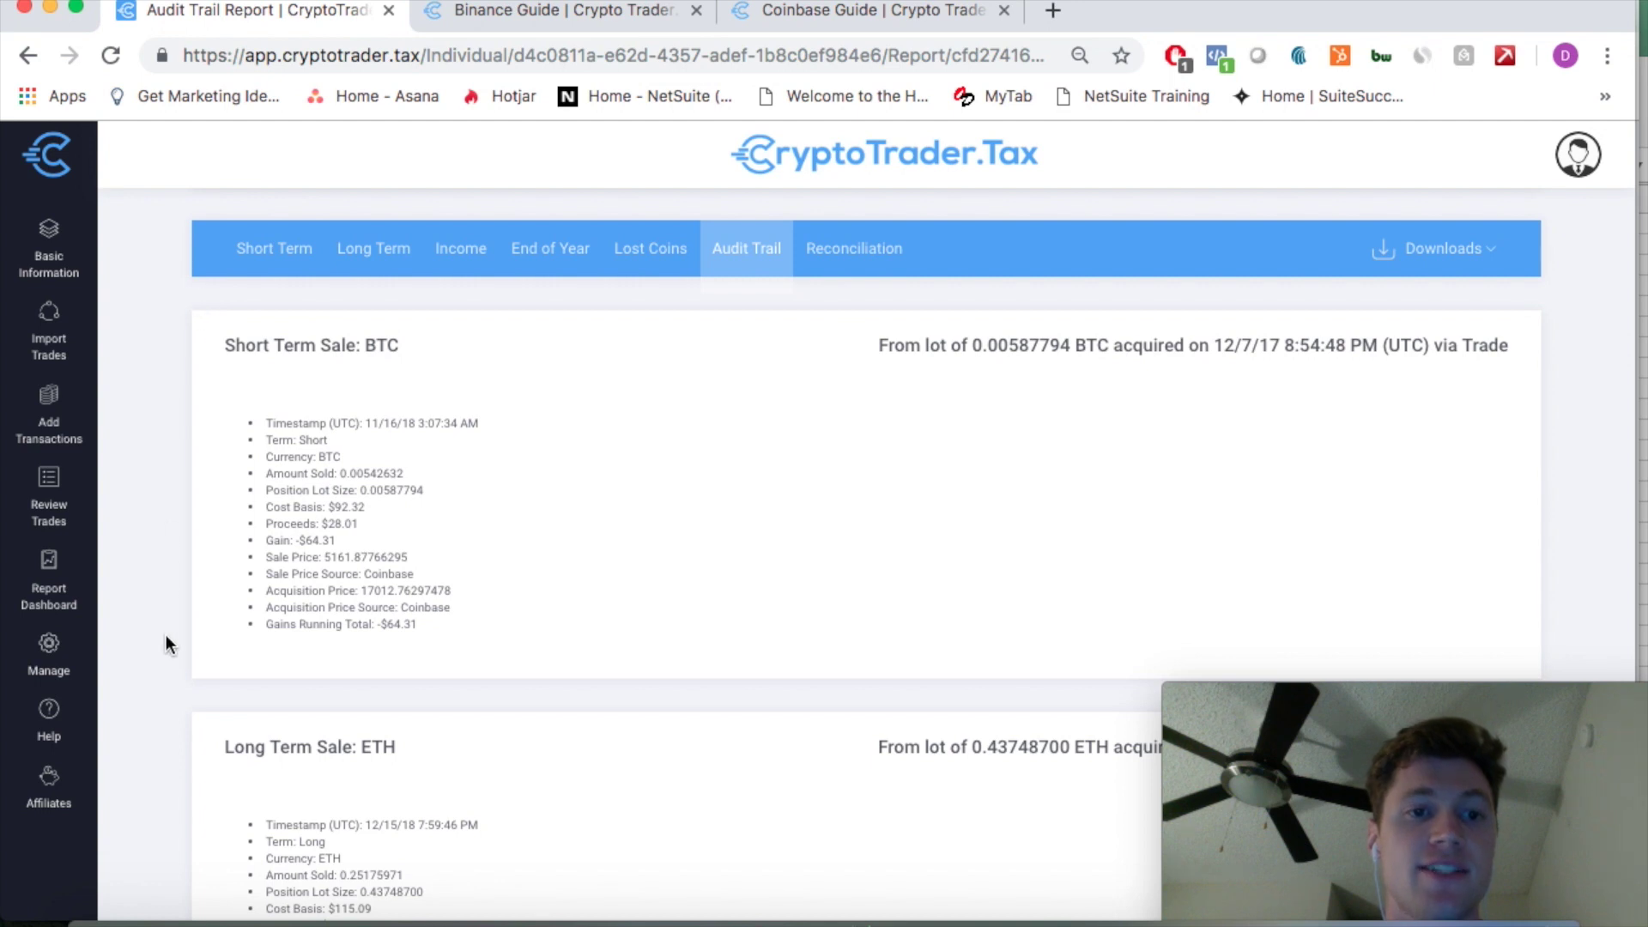
scroll(271, 515, "down", 4)
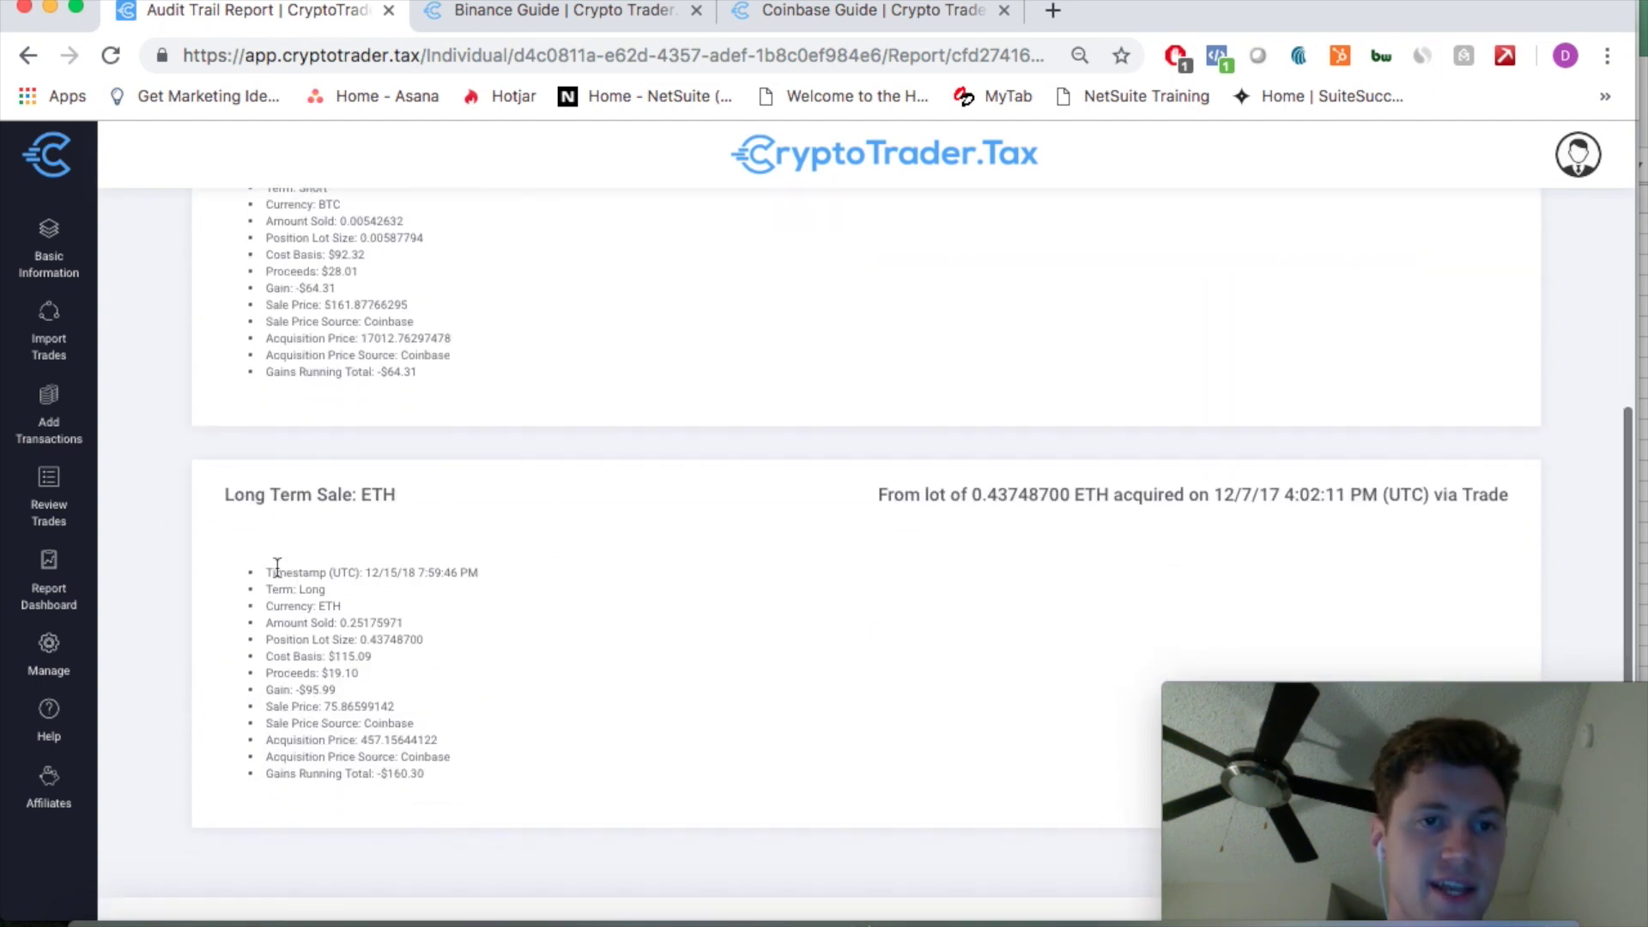
scroll(343, 528, "up", 3)
scroll(410, 519, "up", 4)
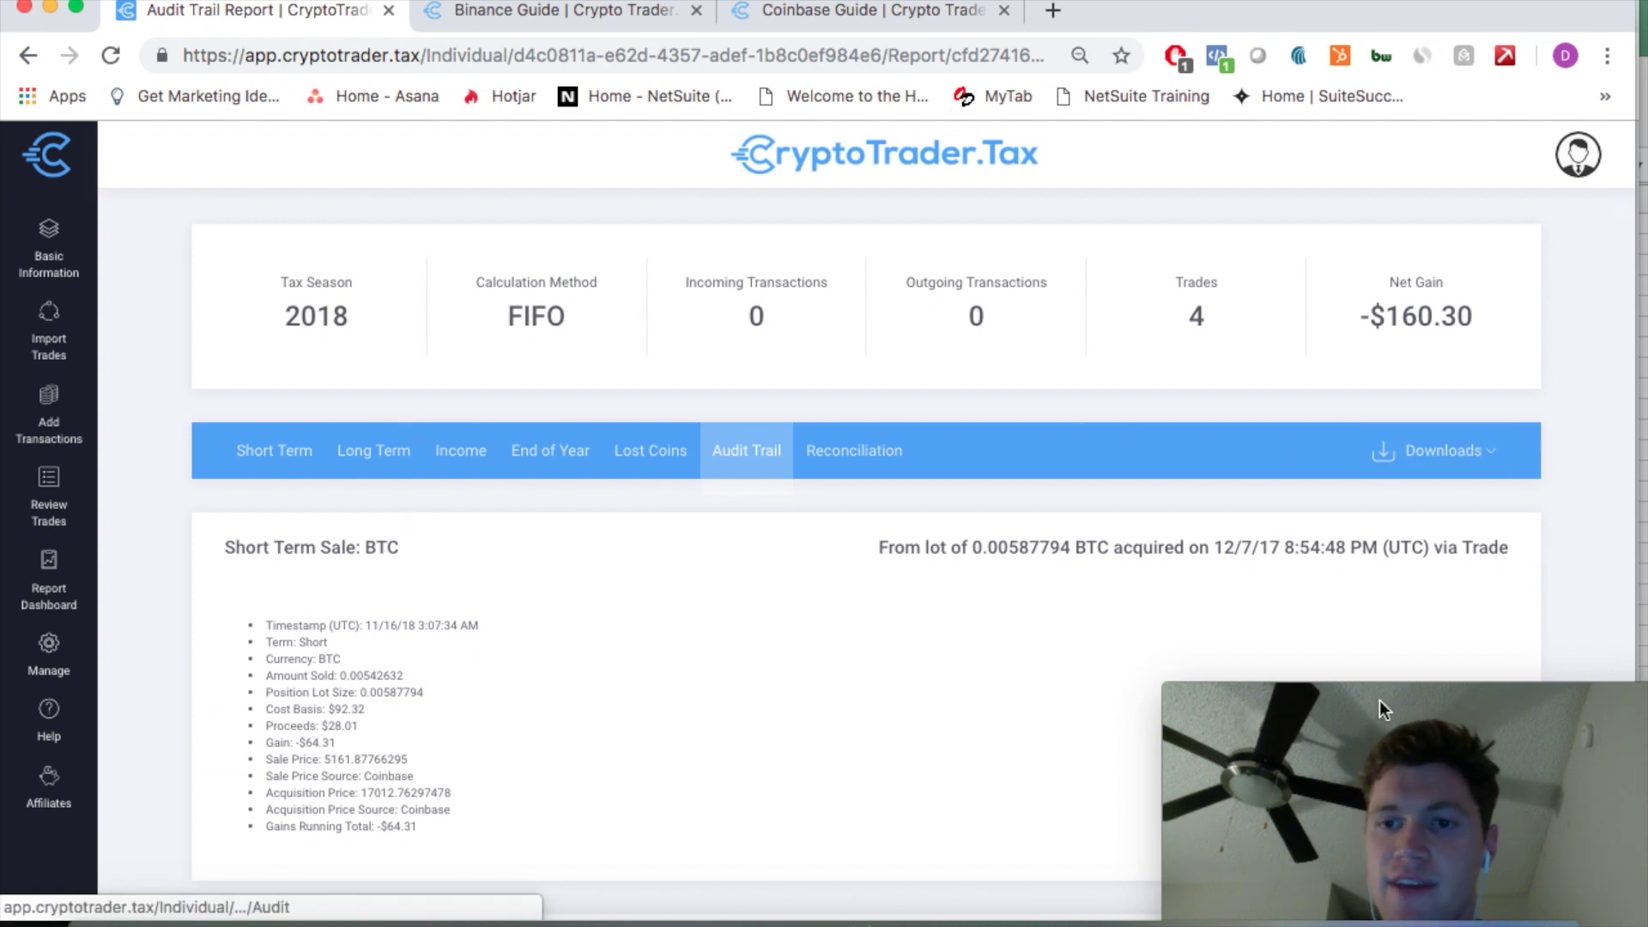
Download the 2018 report as a TurboTax Online CSV from the Downloads list.
left_click_drag(1396, 696, 416, 624)
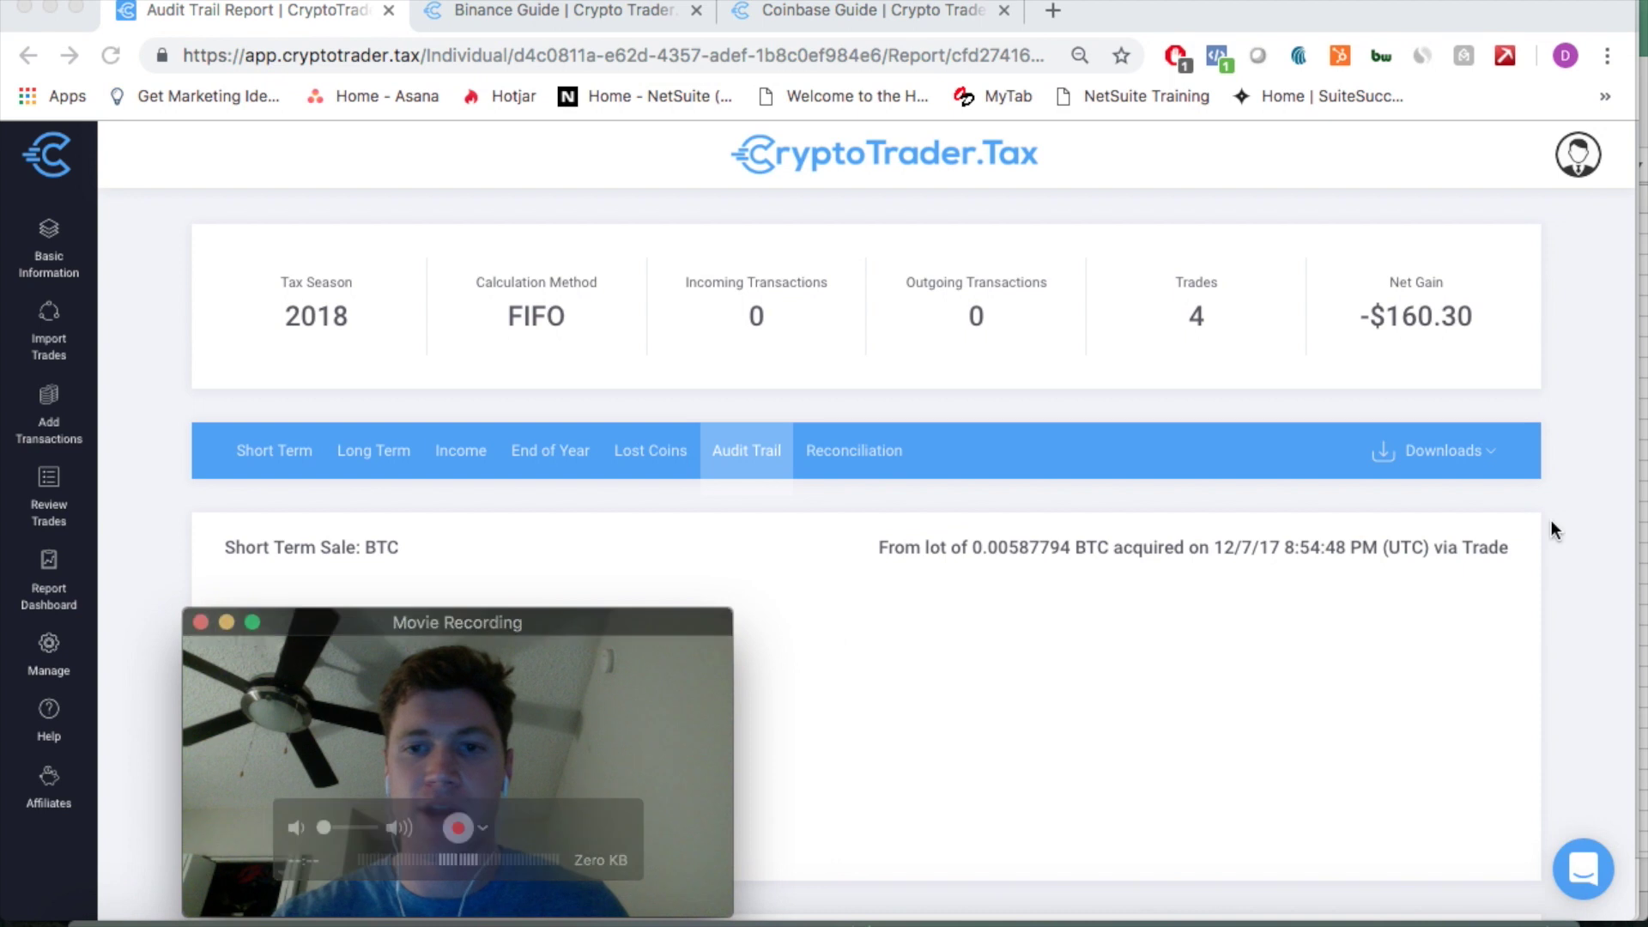
left_click(1483, 450)
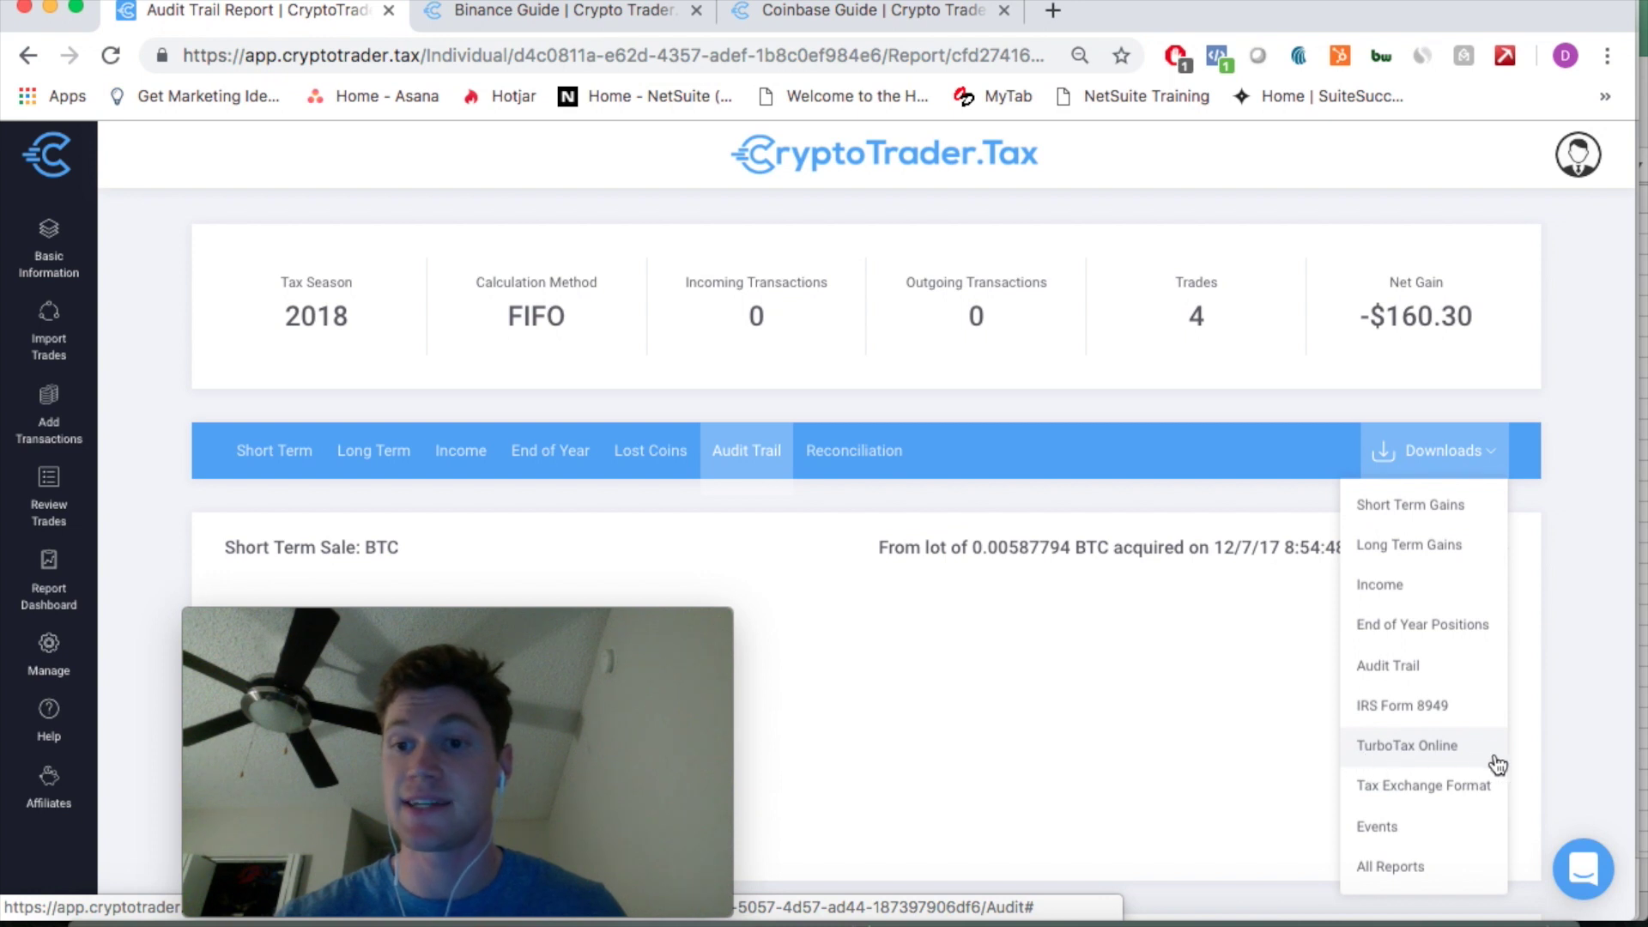
left_click(1424, 750)
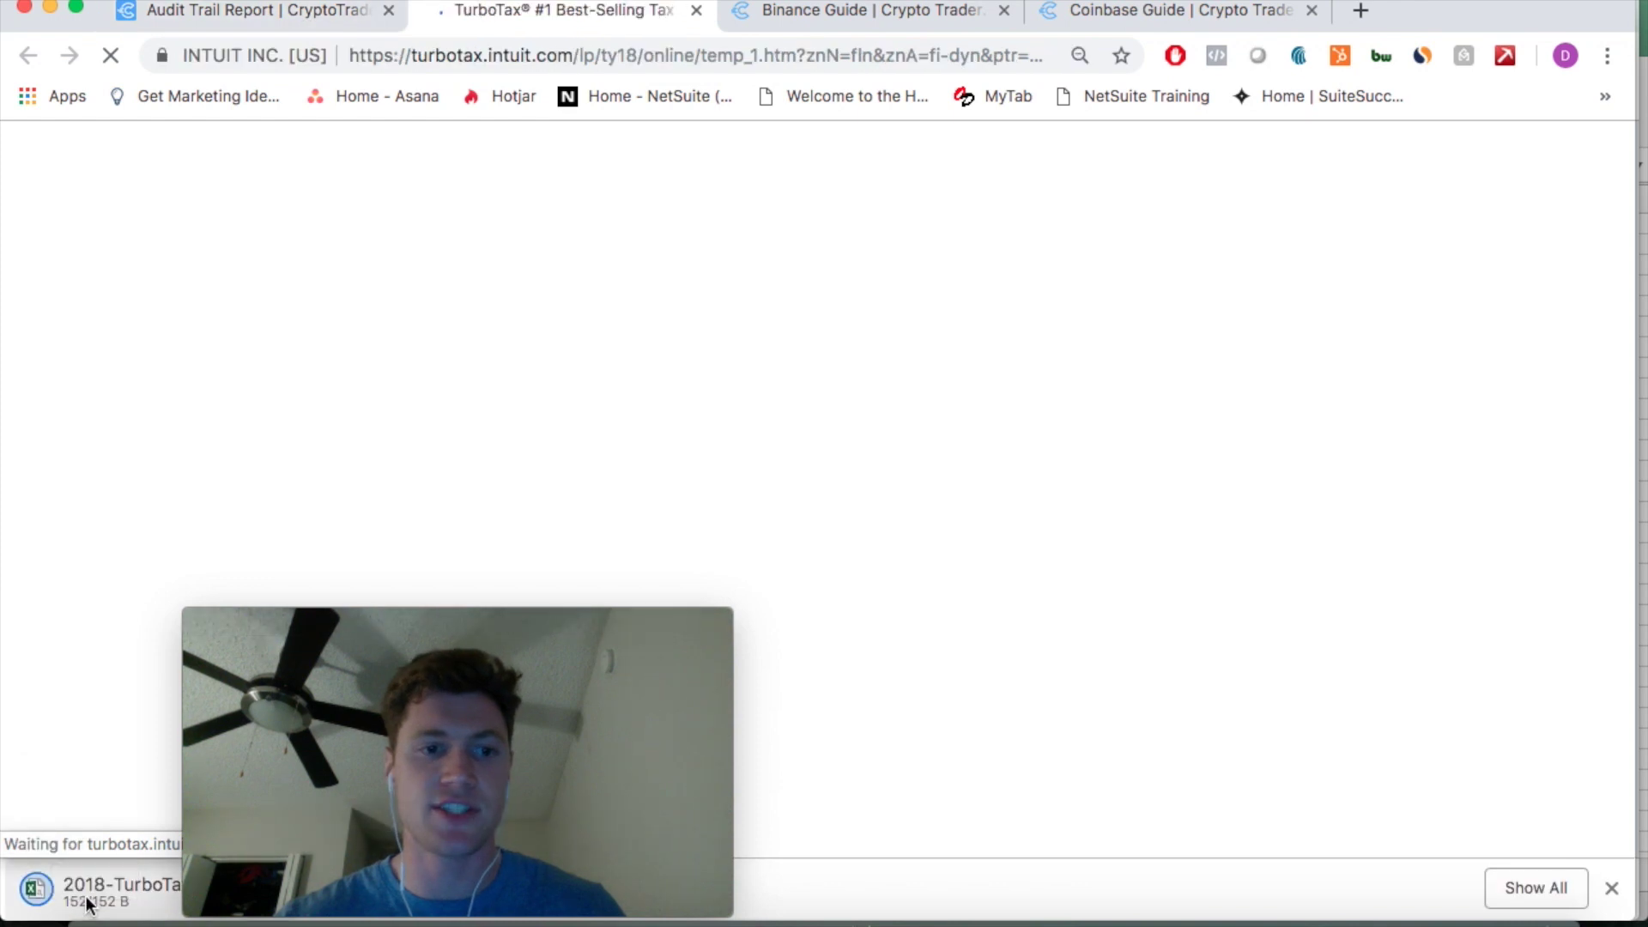
left_click_drag(369, 617, 1157, 589)
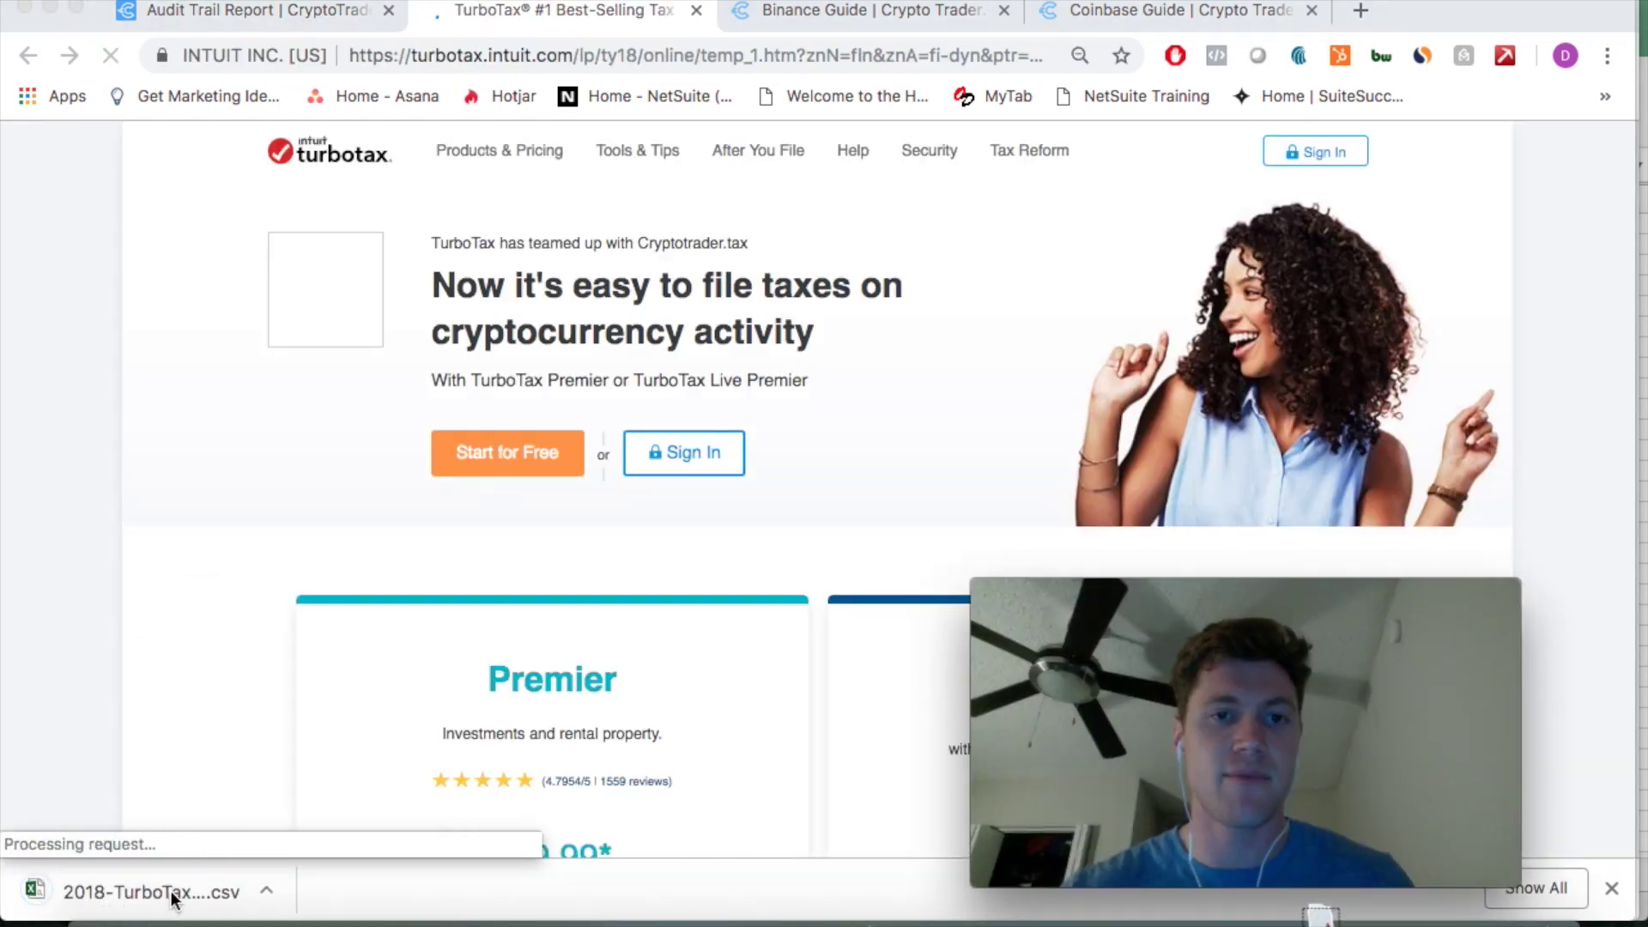
Return to the 2018 audit trail showing the BTC short-term sale with a -$64.31 gain.
left_click(287, 17)
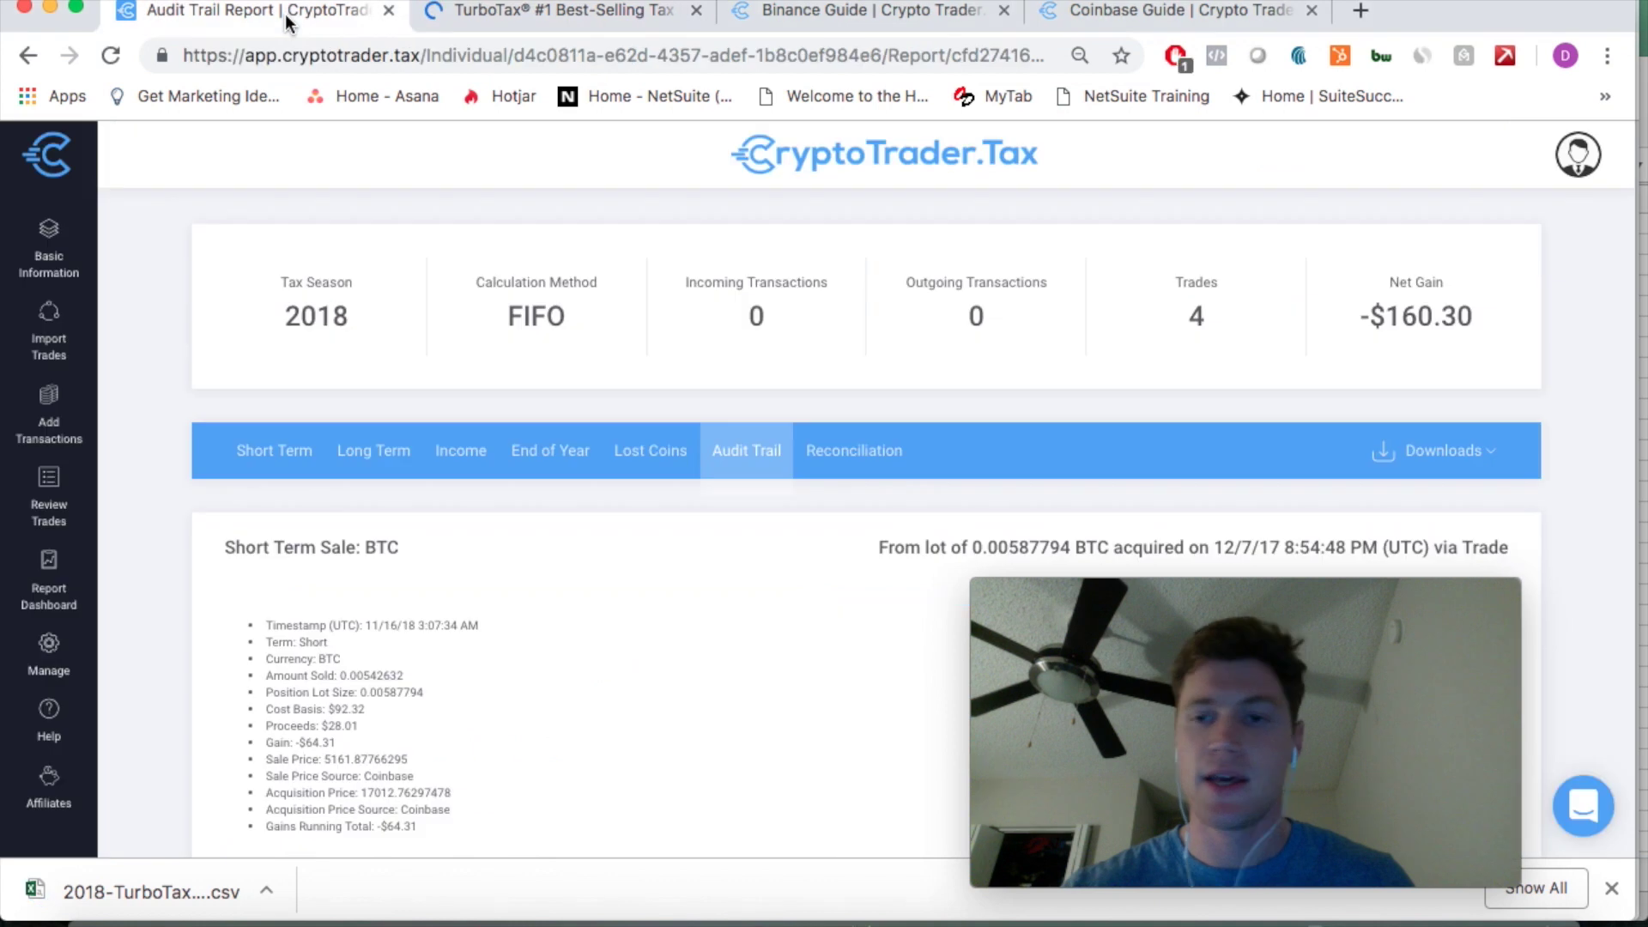
left_click(1223, 593)
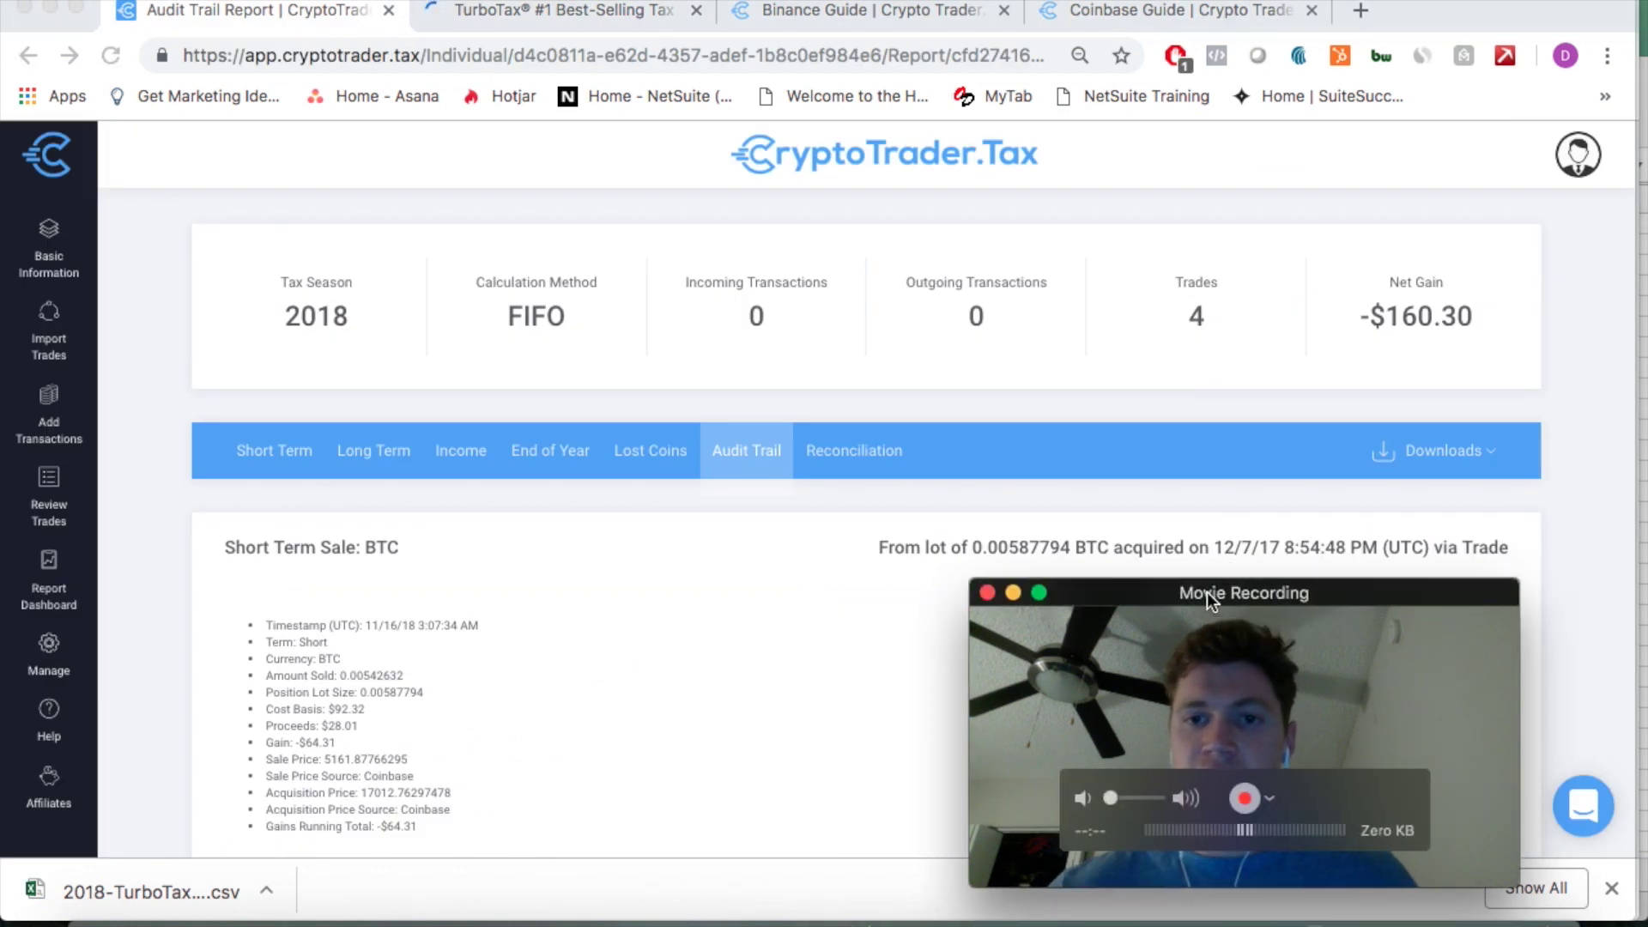
left_click_drag(1207, 592, 401, 577)
left_click(1442, 450)
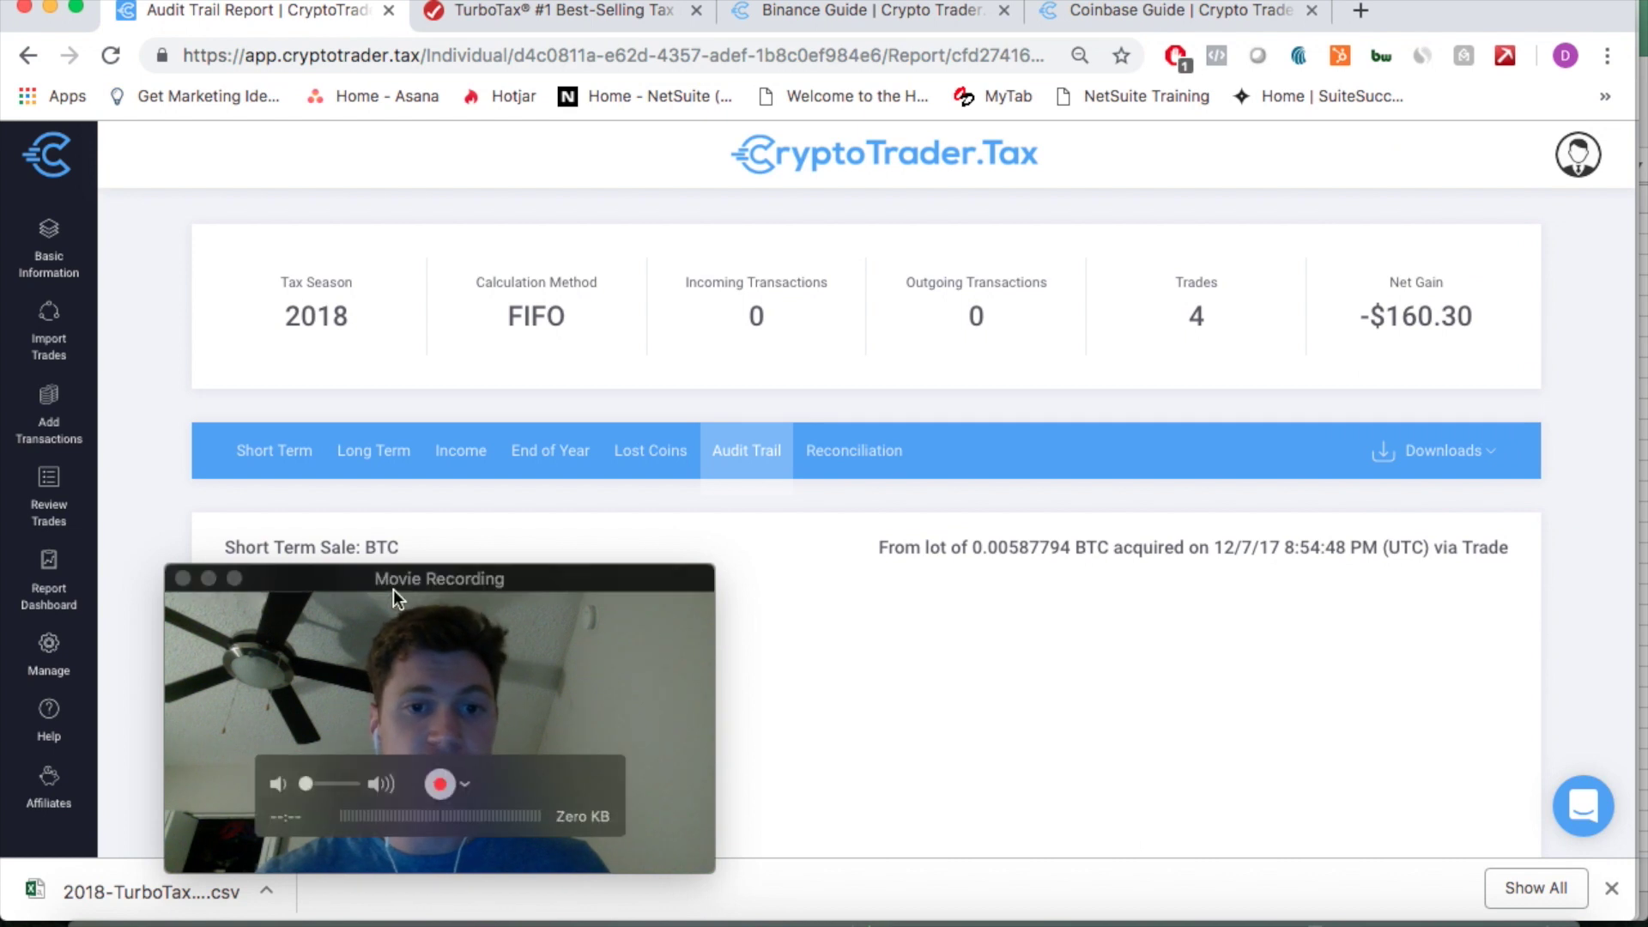
left_click_drag(419, 575, 1332, 662)
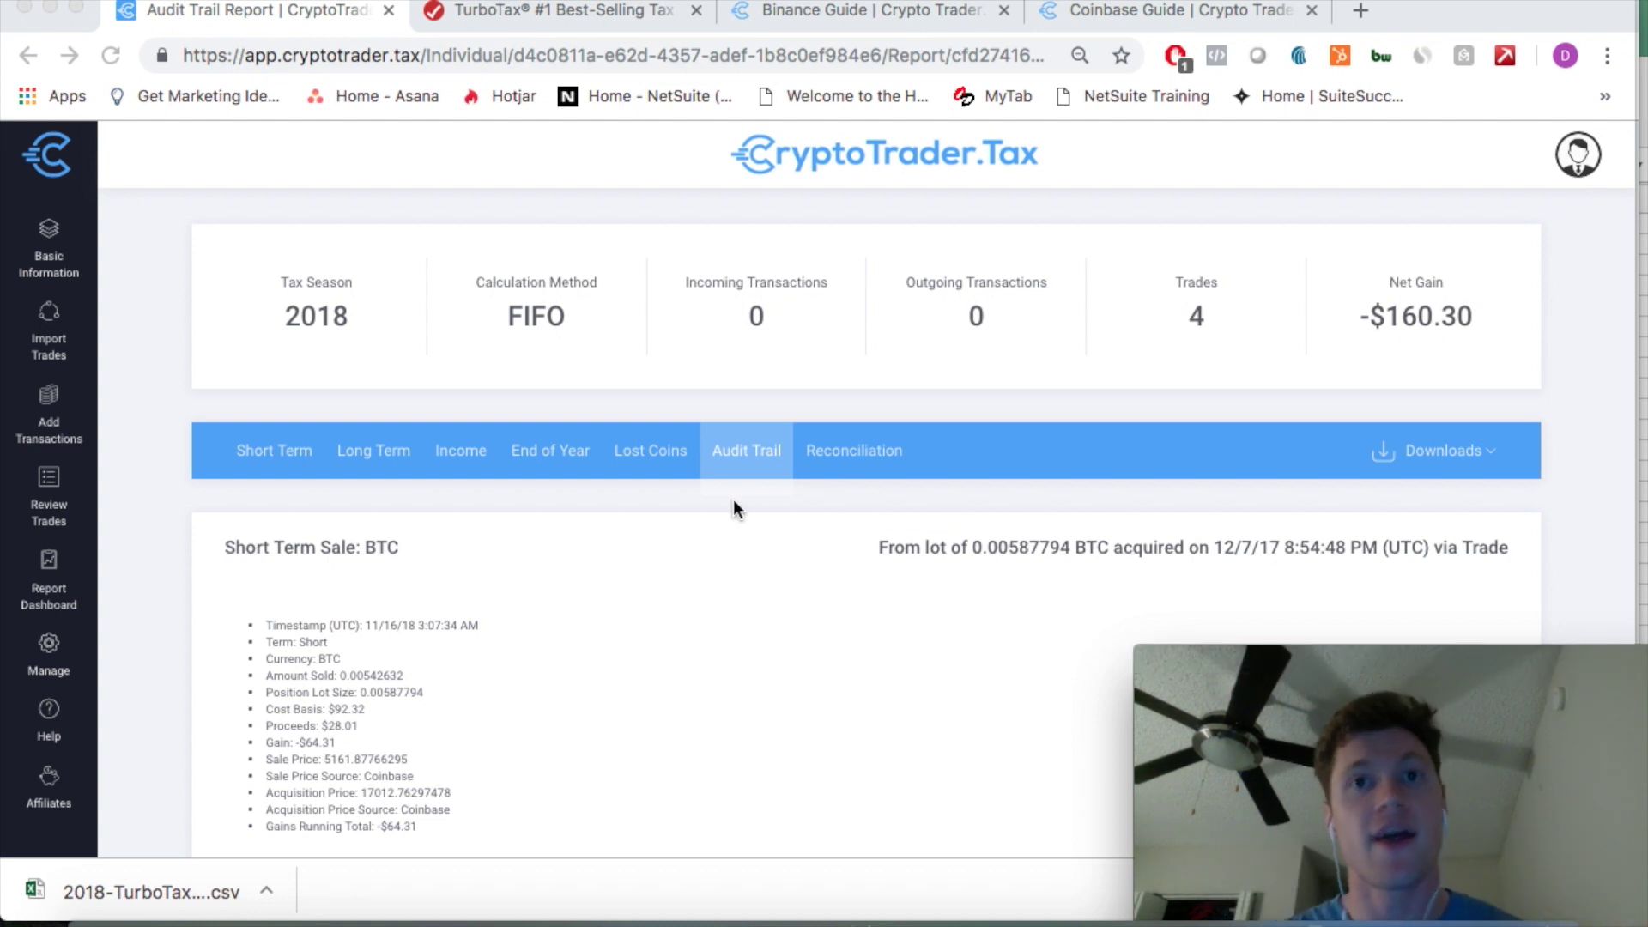
mouse_move(1217, 794)
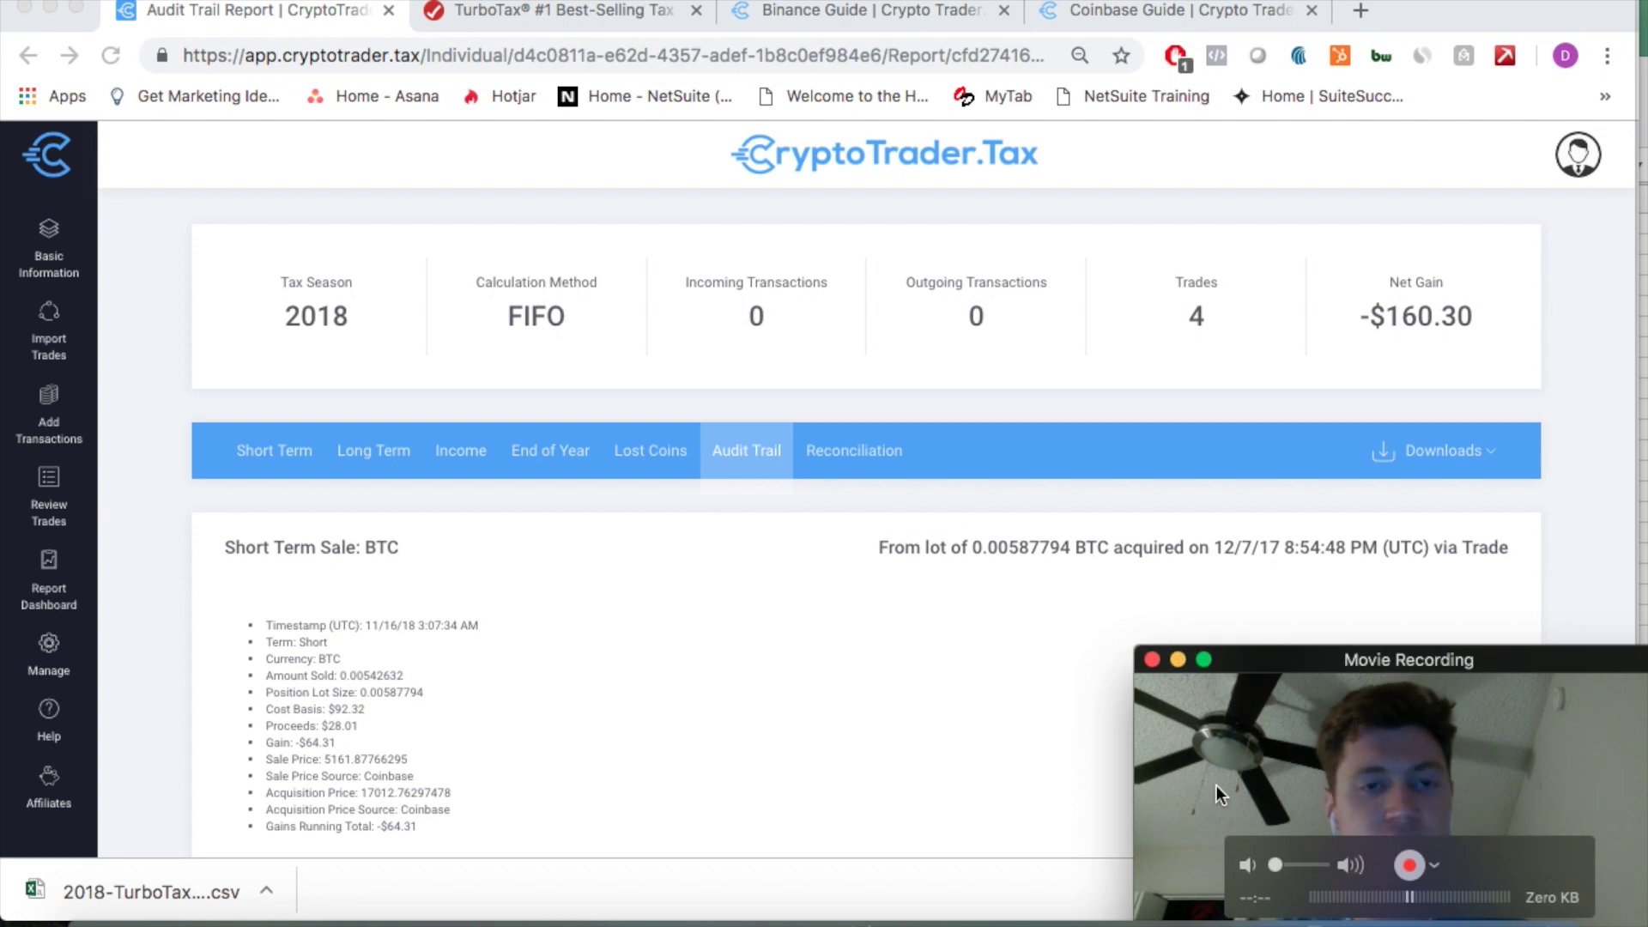